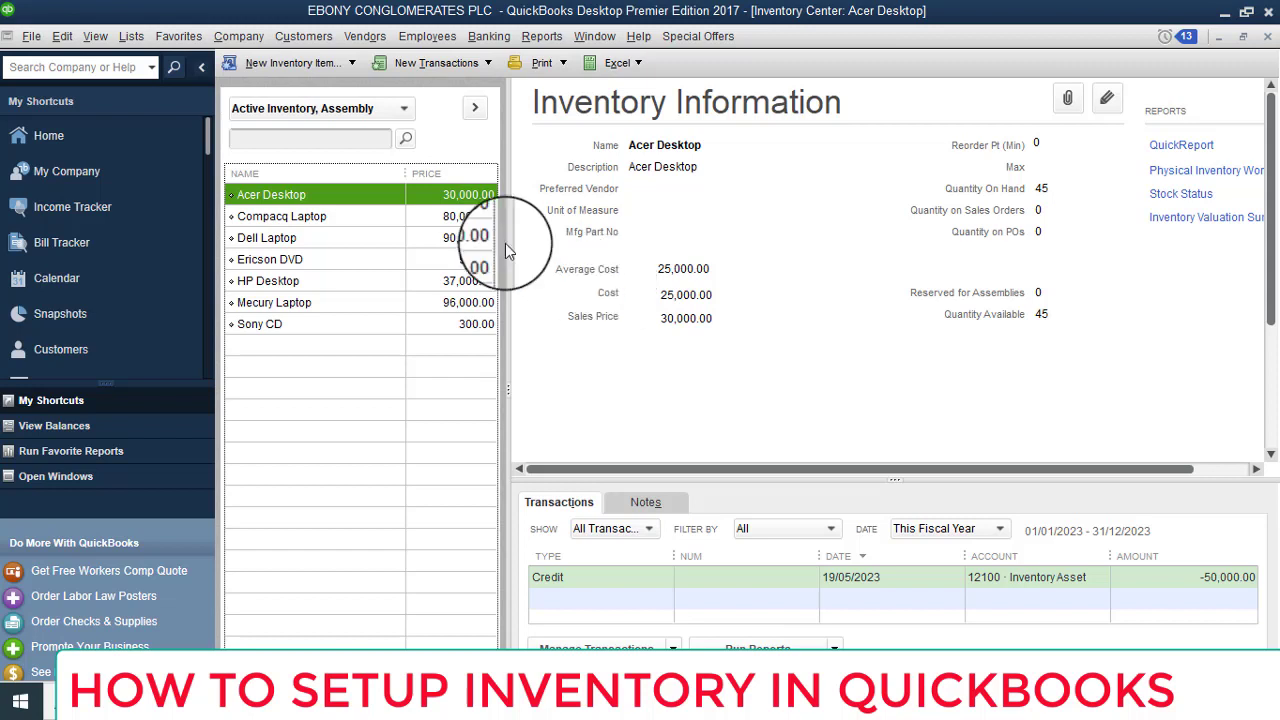
Start a new inventory item from the Inventory Center of Ebony Conglomerates PLC and dismiss the item type choices.
left_click(352, 64)
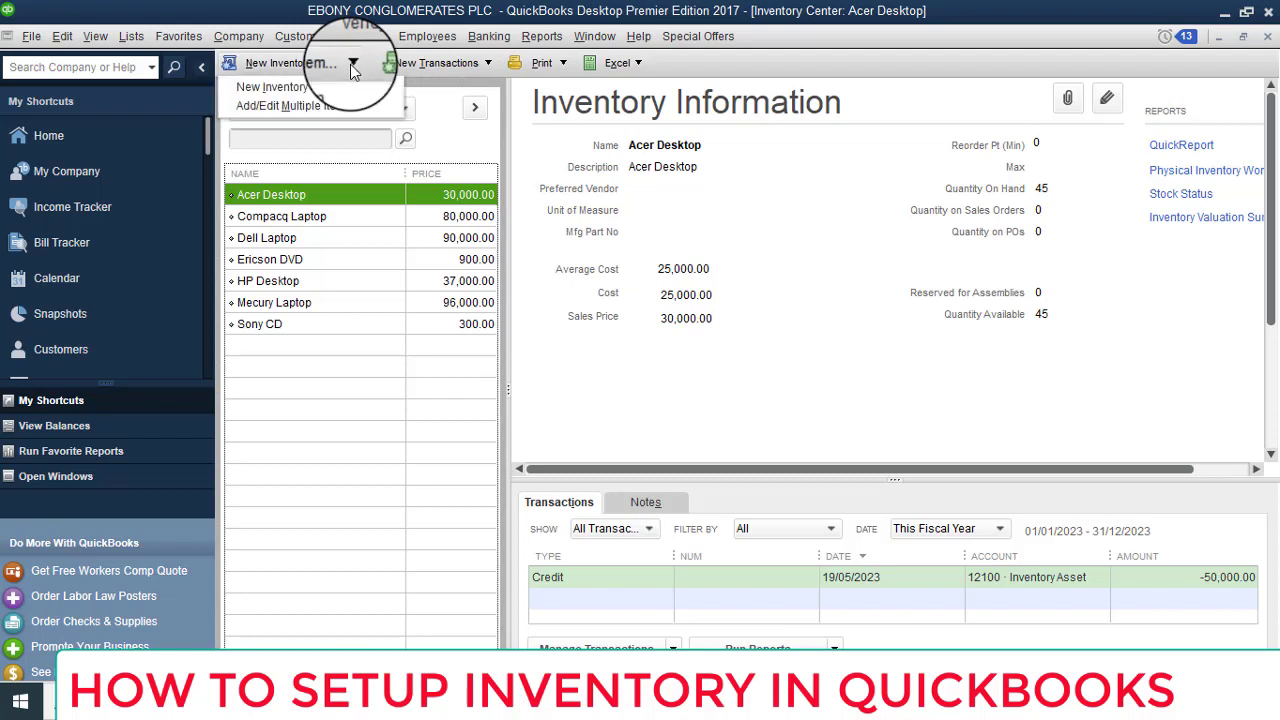
left_click(288, 88)
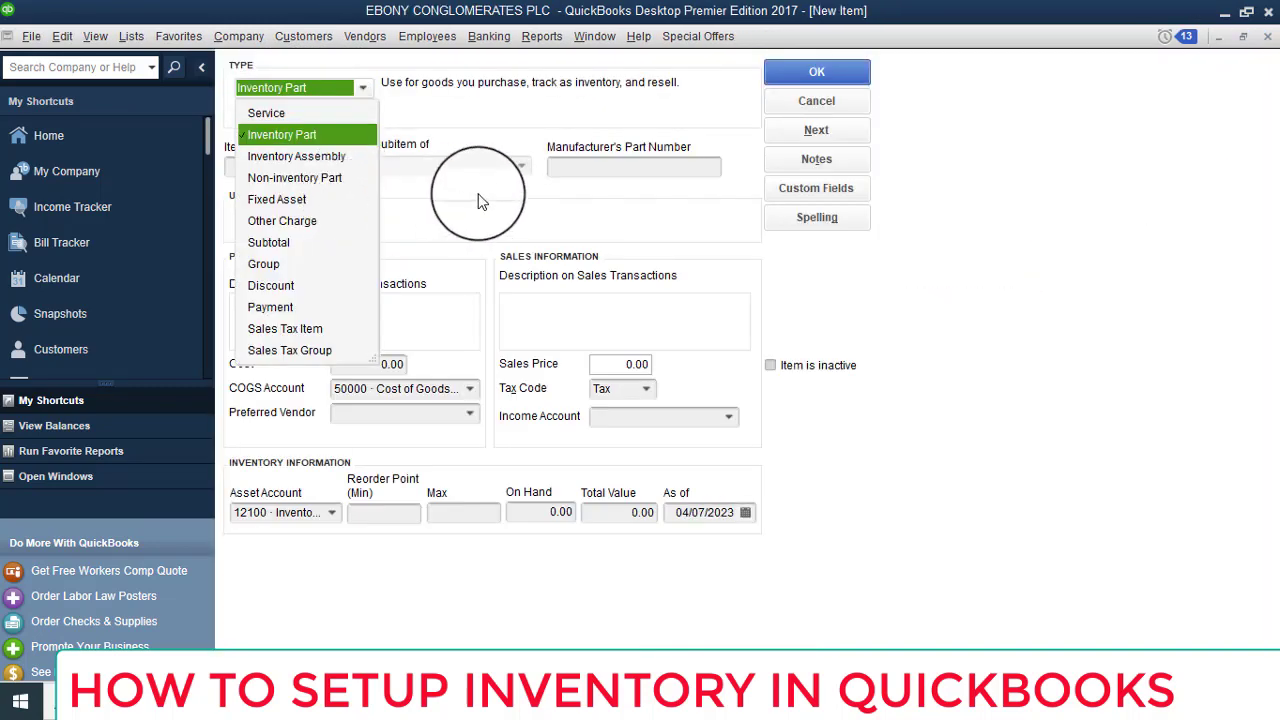
left_click(689, 227)
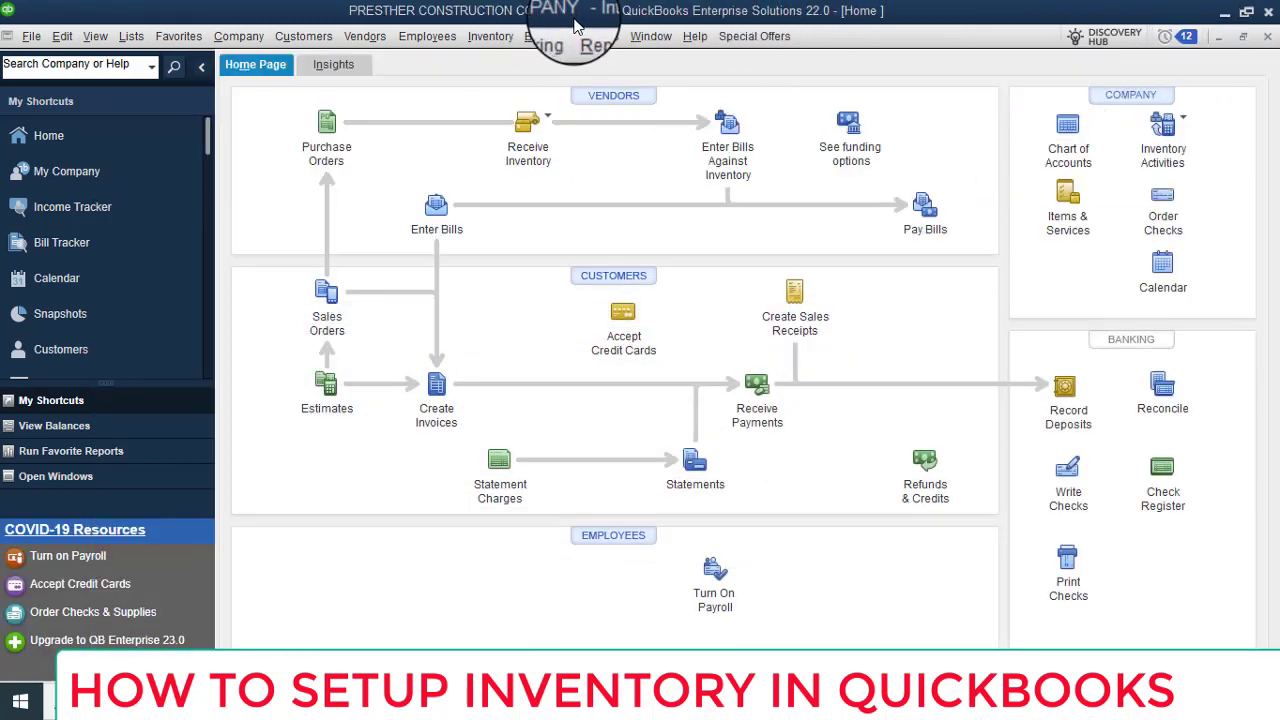
In the Presther Construction Company file, go to the Inventory Center and start a new inventory item, dismissing the item type choices.
left_click(506, 38)
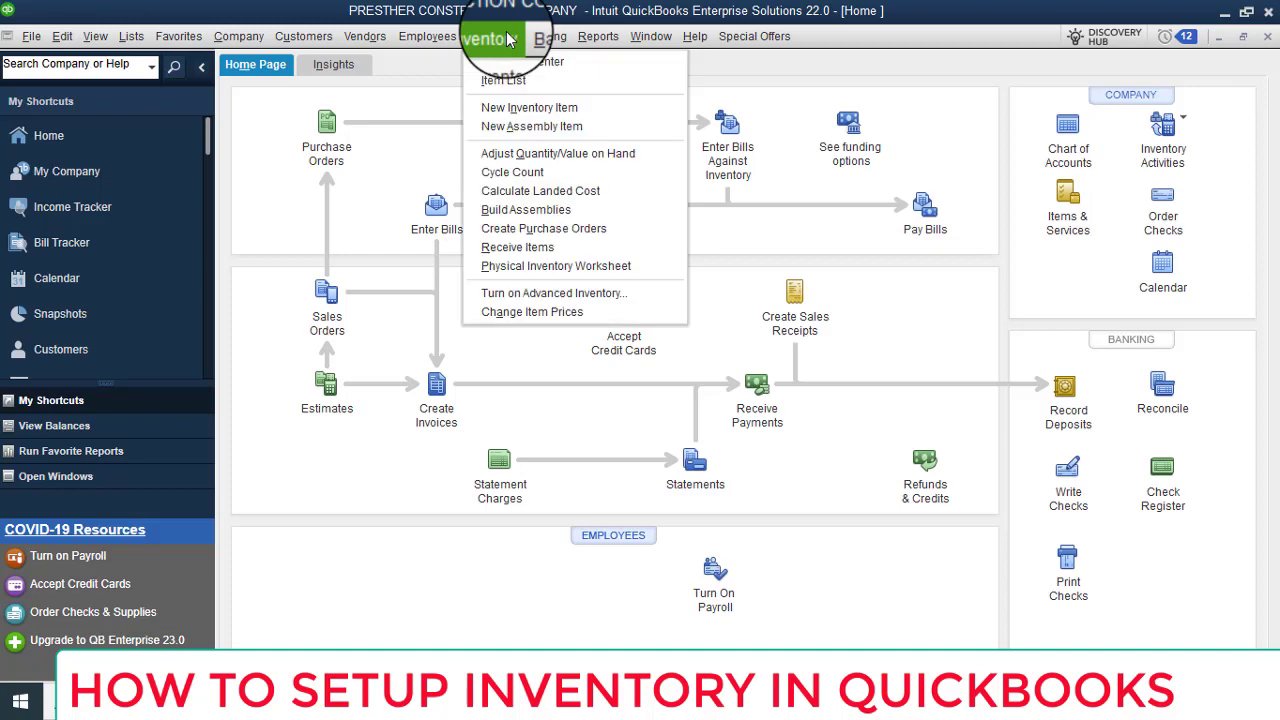
left_click(496, 66)
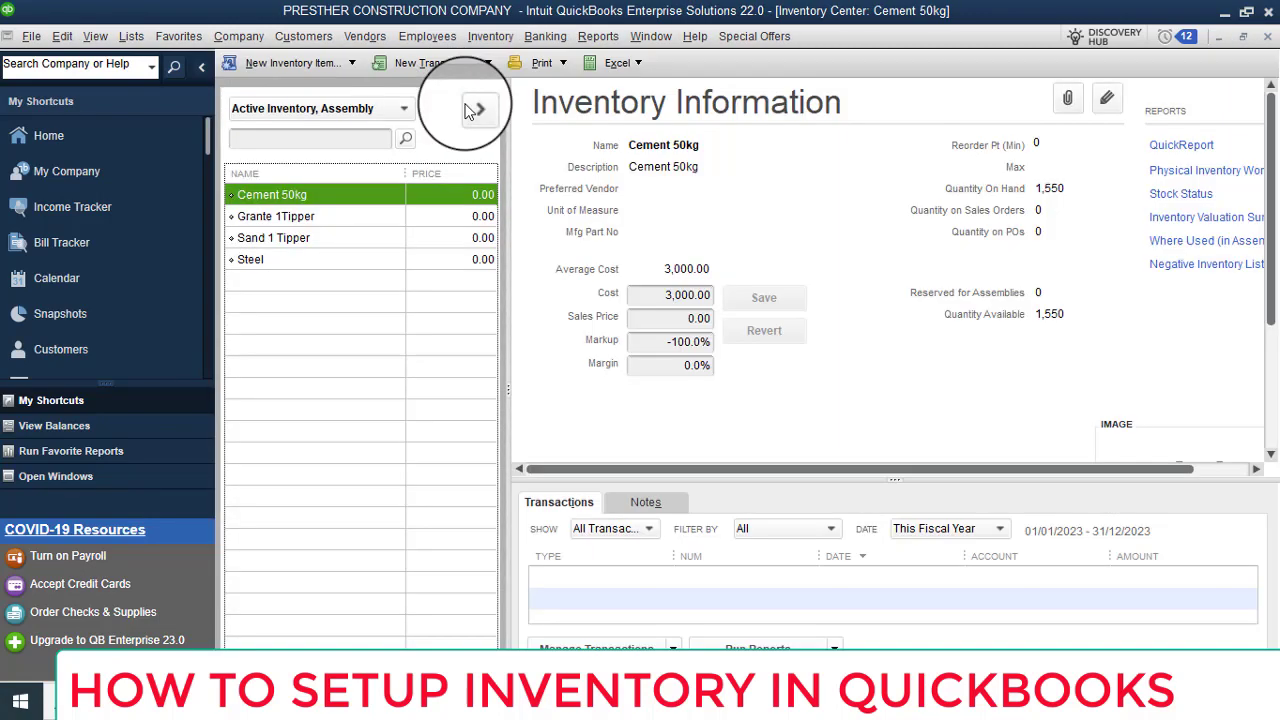
left_click(293, 63)
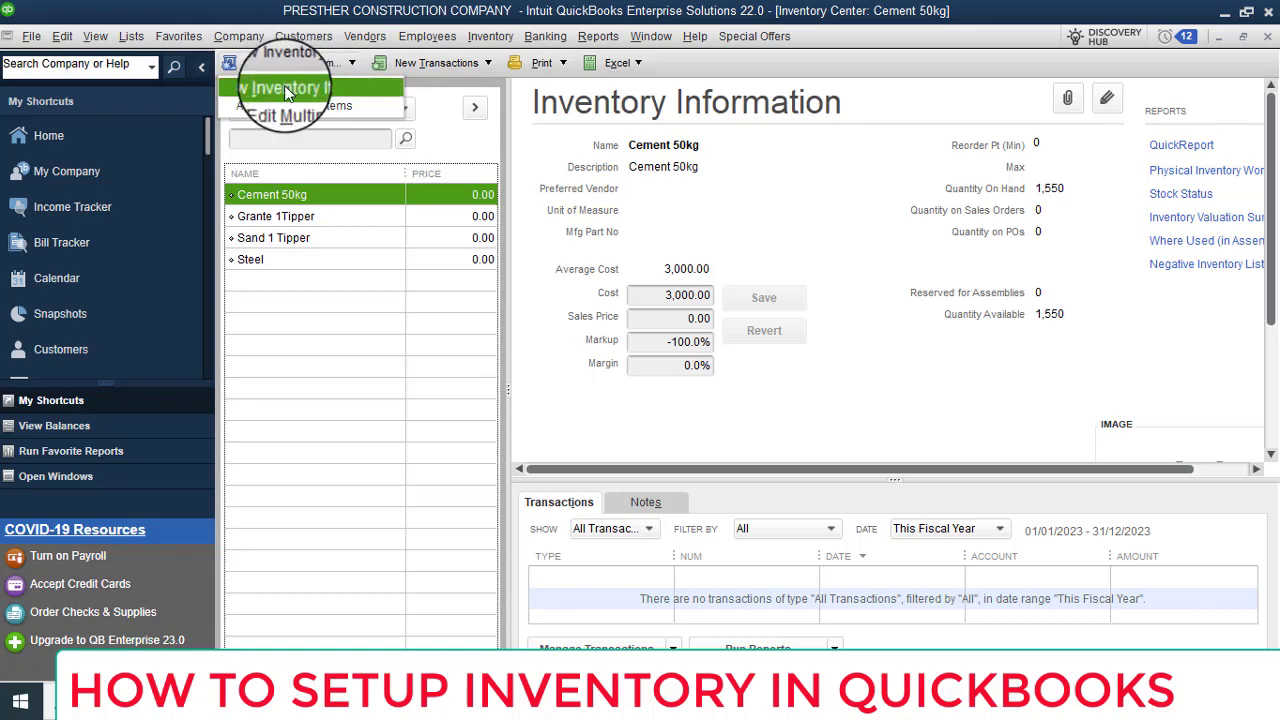
left_click(284, 88)
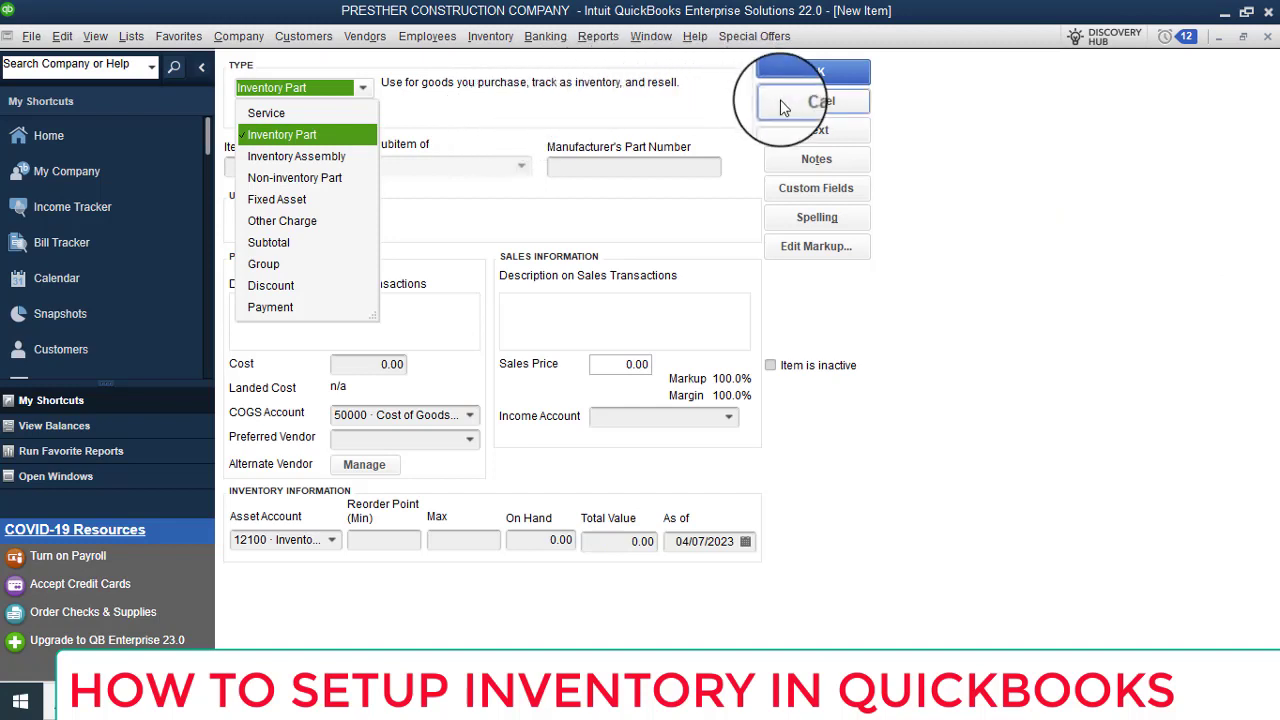
left_click(855, 318)
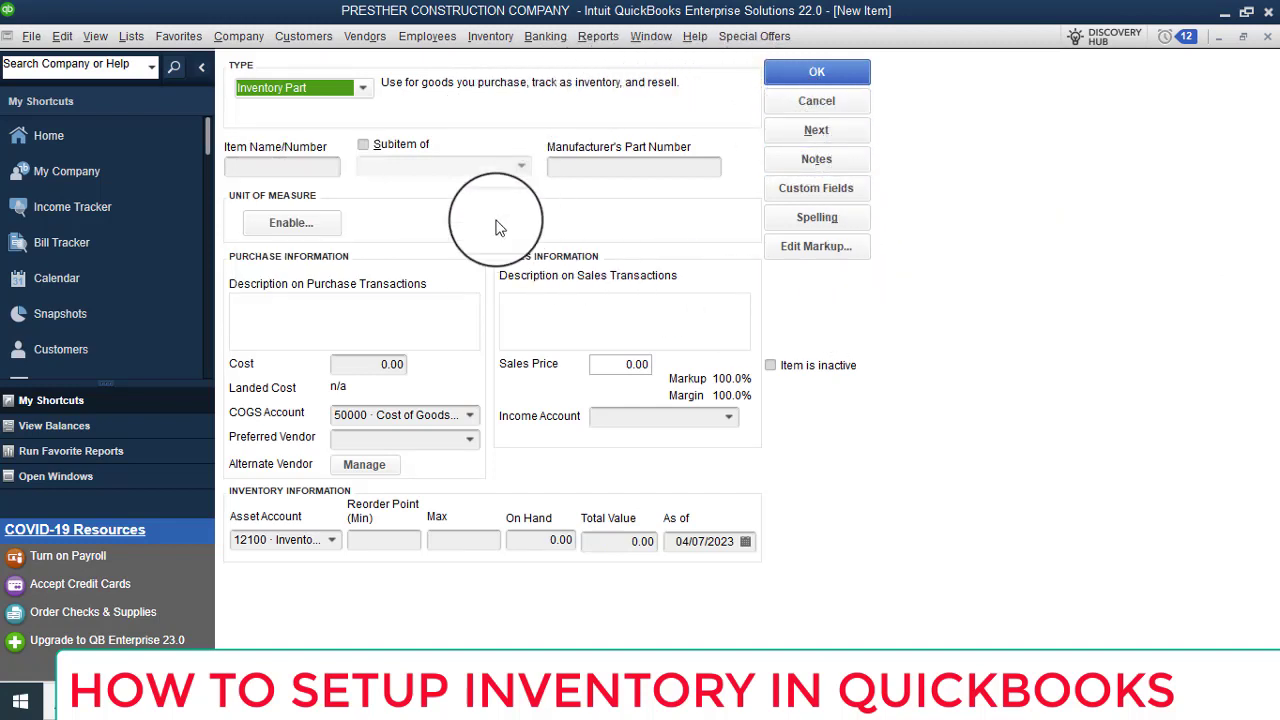
Start the new inventory item again with the New Inventory Item command, choosing not to save the changed data.
left_click(490, 37)
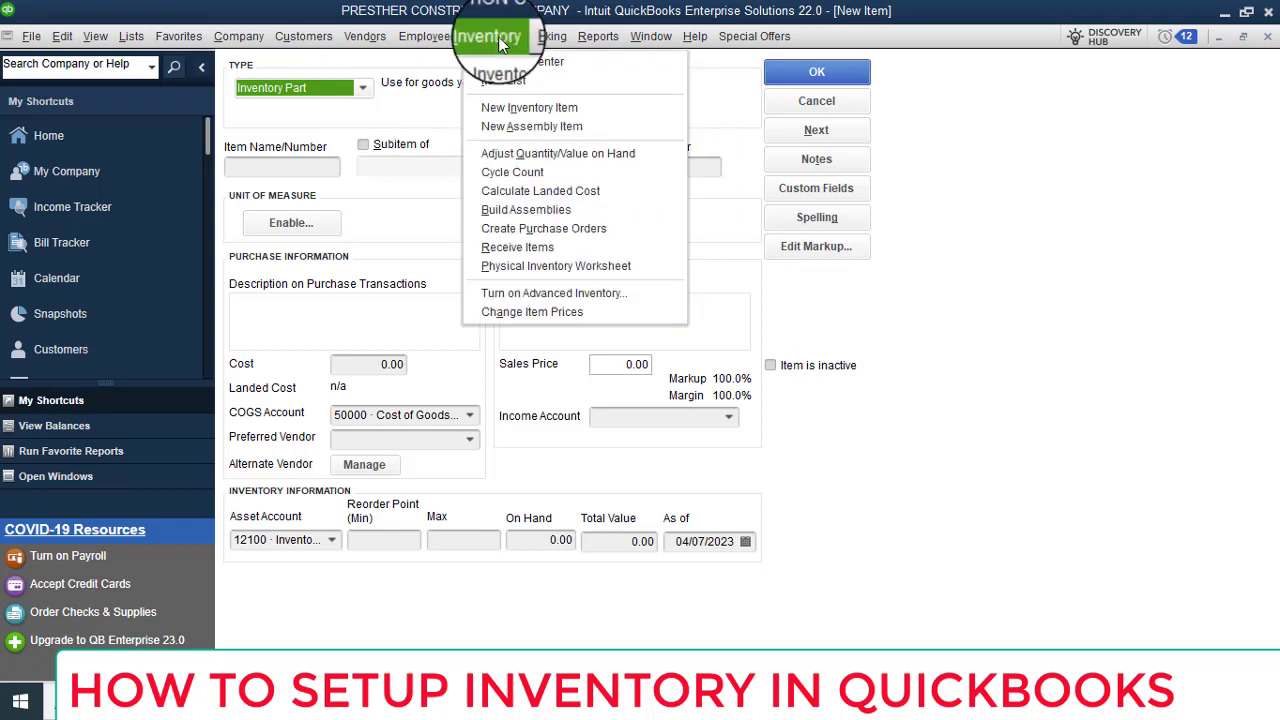
left_click(492, 38)
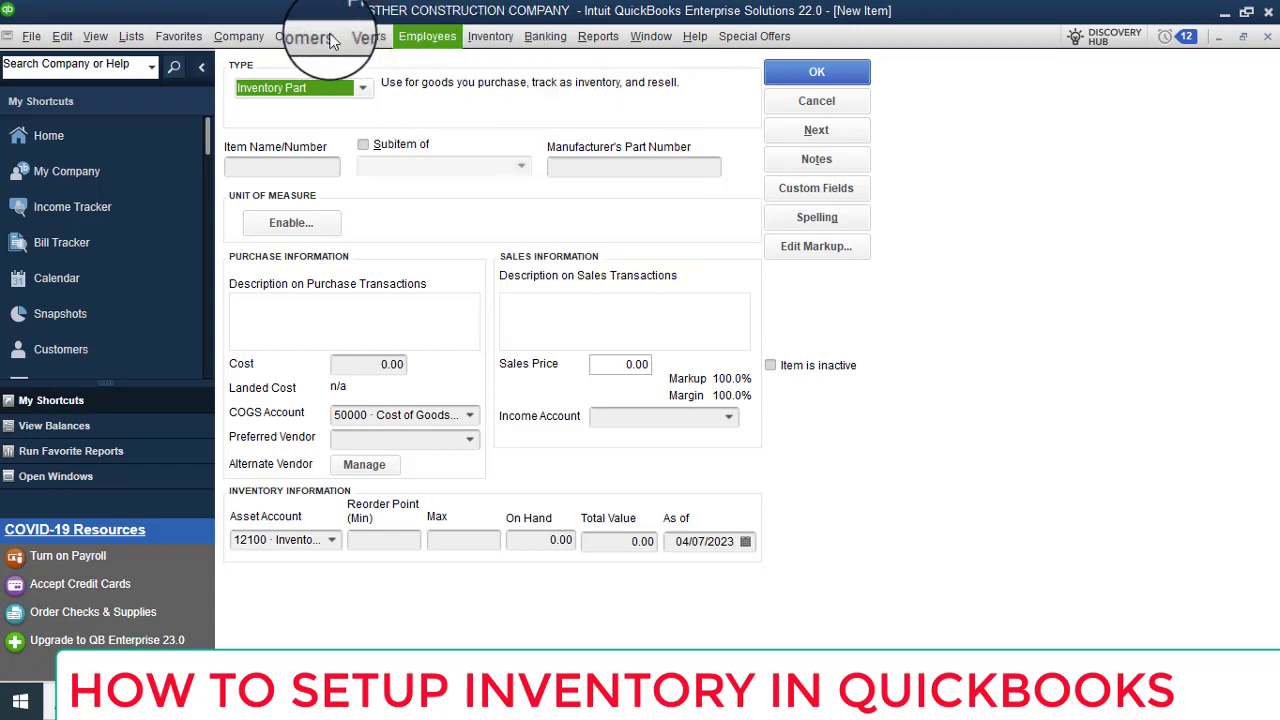
left_click(499, 37)
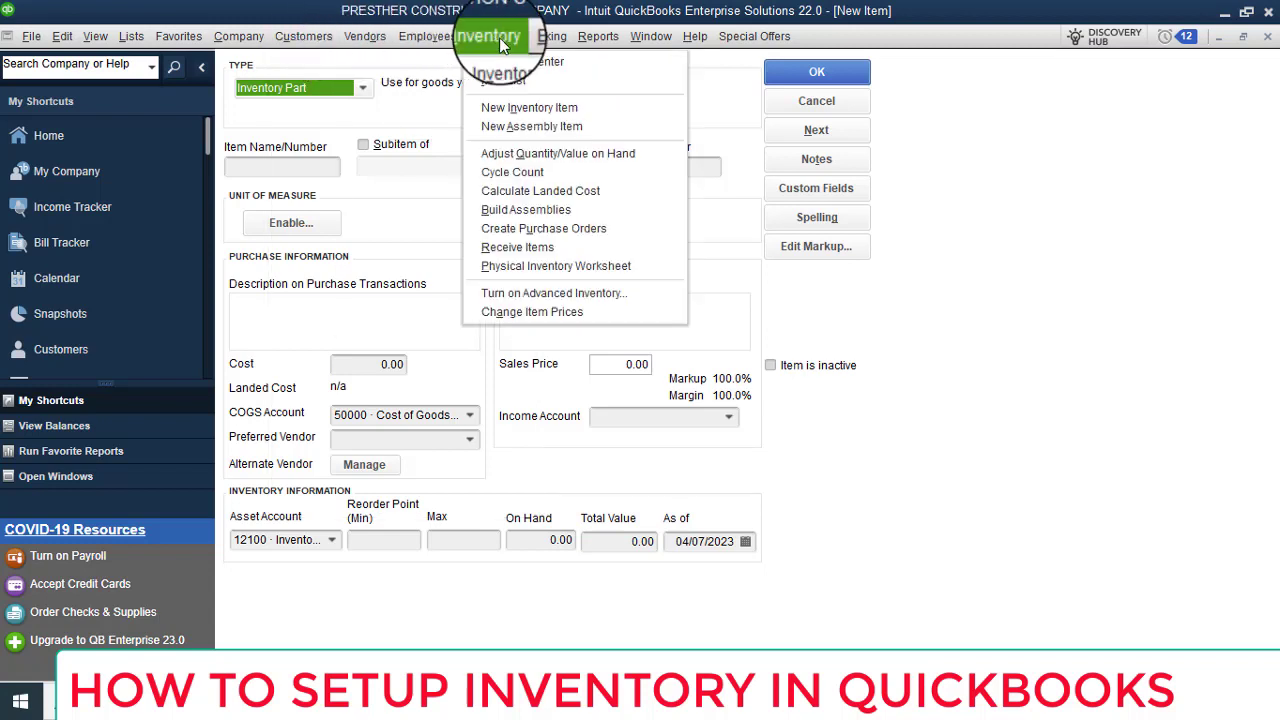
left_click(567, 110)
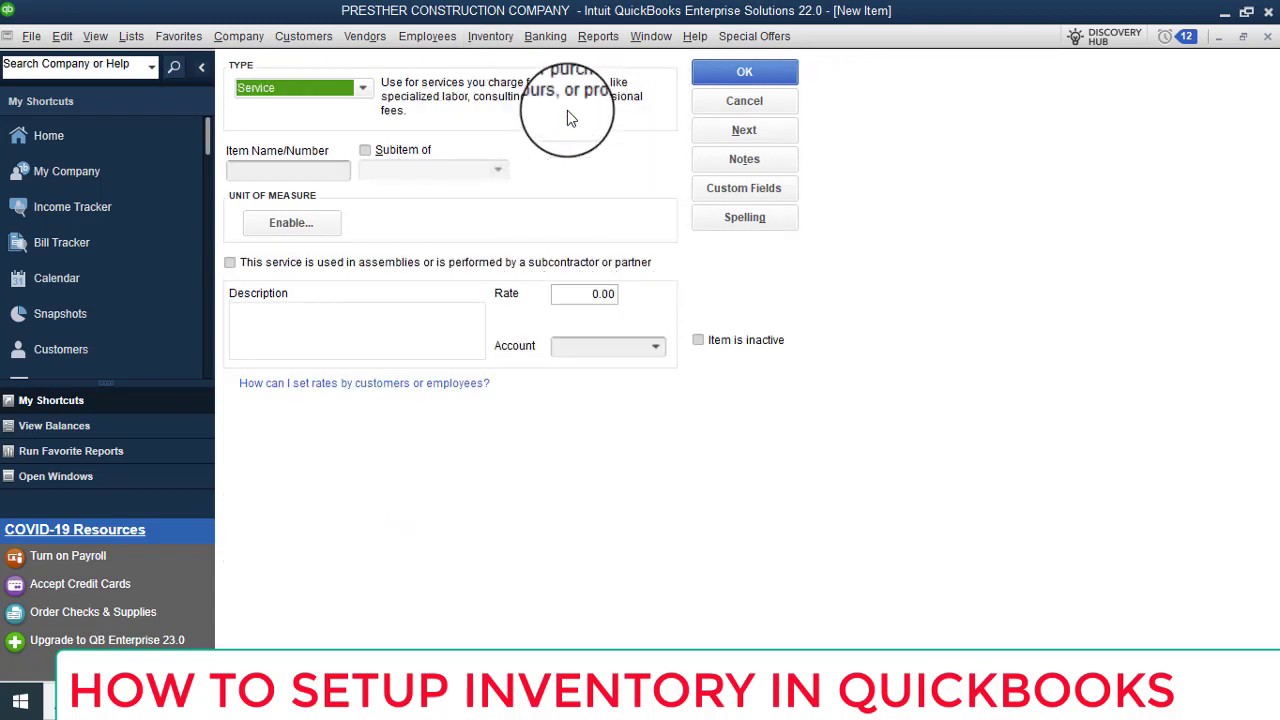
left_click(507, 38)
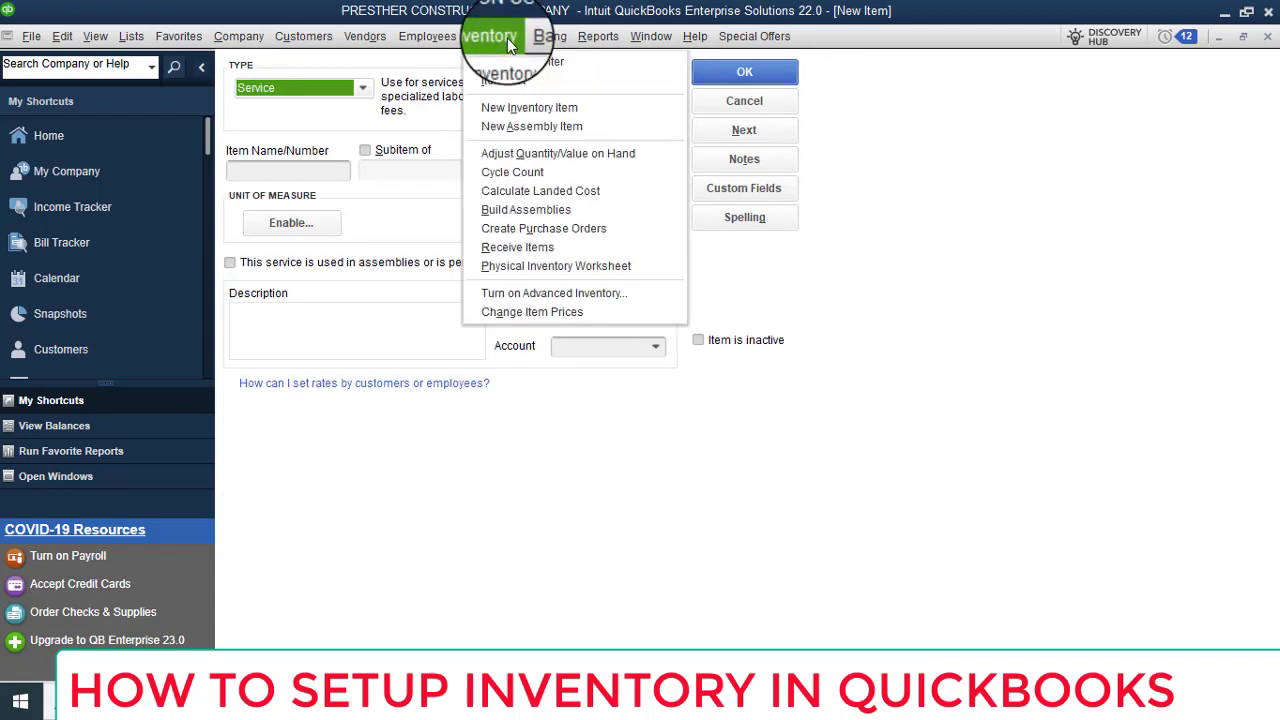
left_click(539, 110)
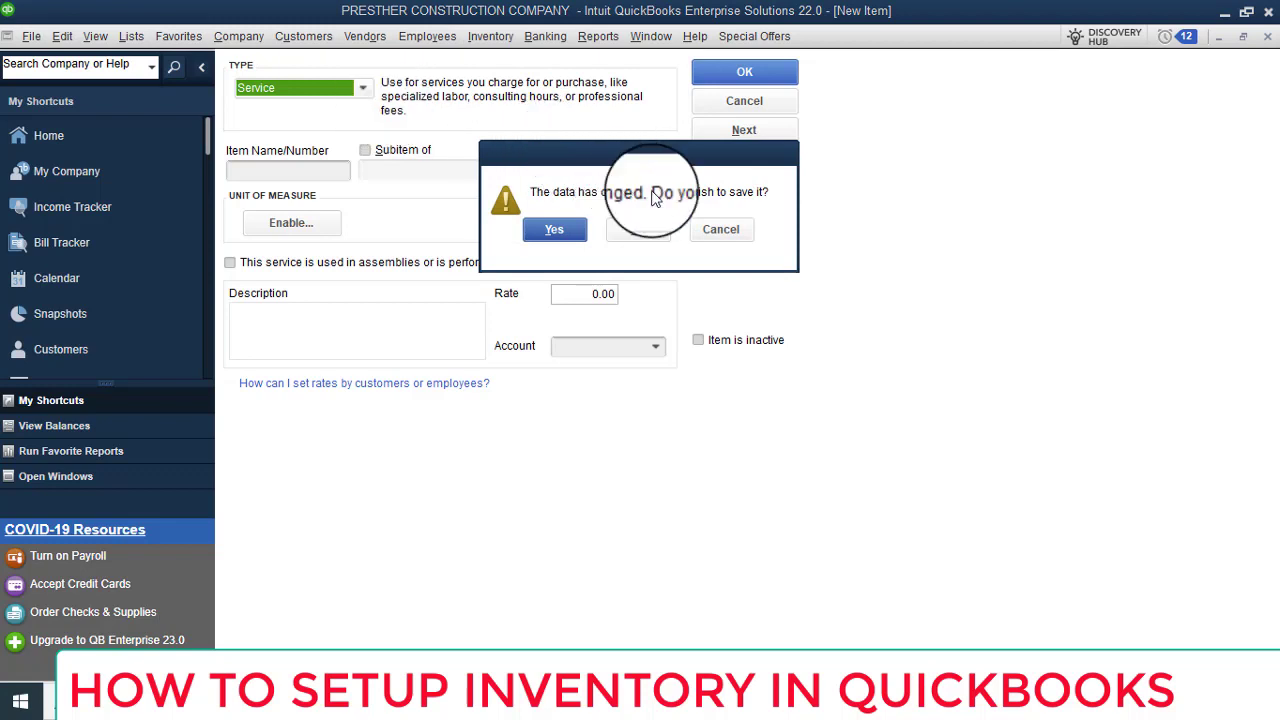
left_click(640, 229)
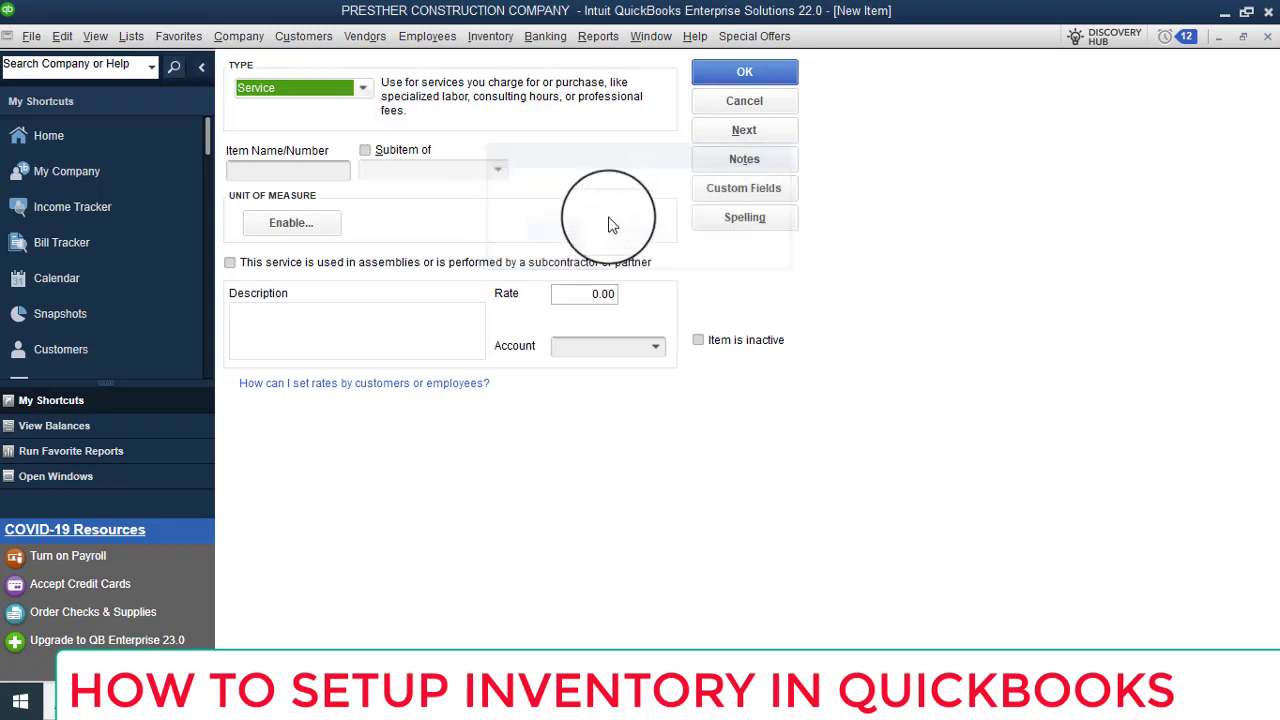
Set the new item's type to Inventory Part.
left_click(365, 93)
left_click(334, 133)
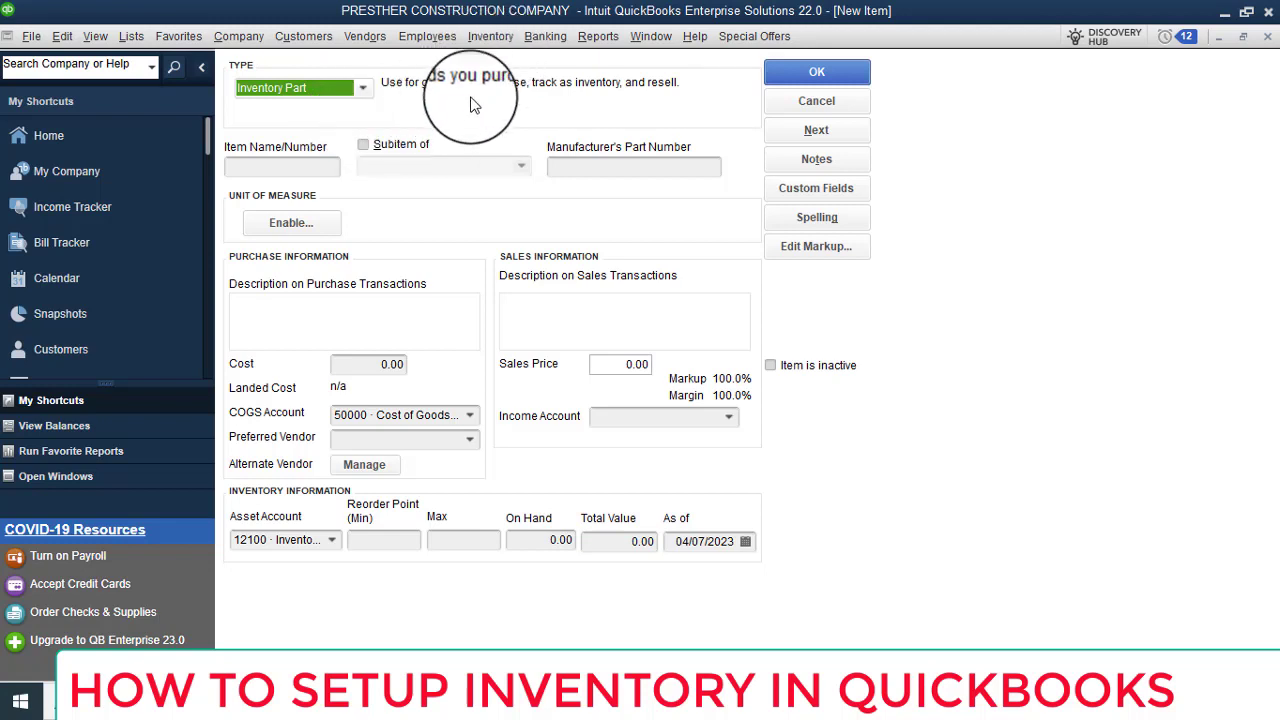
left_click(363, 88)
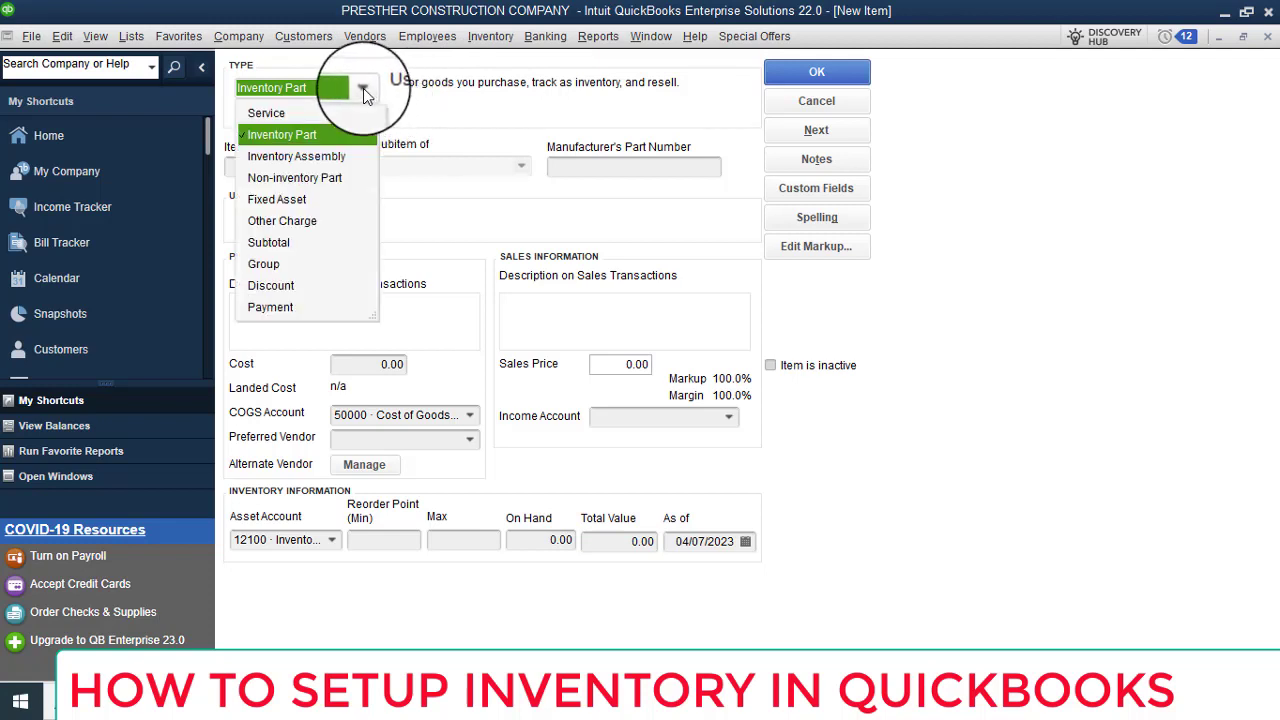
left_click(363, 88)
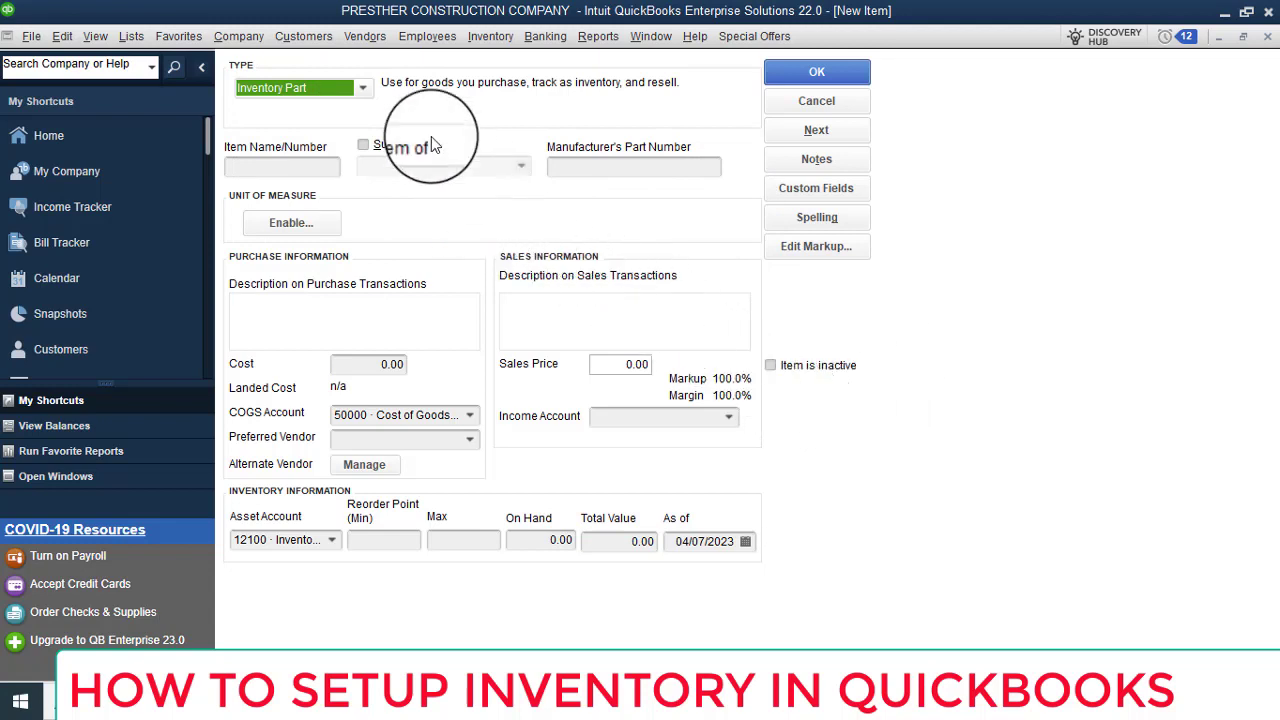
left_click(365, 90)
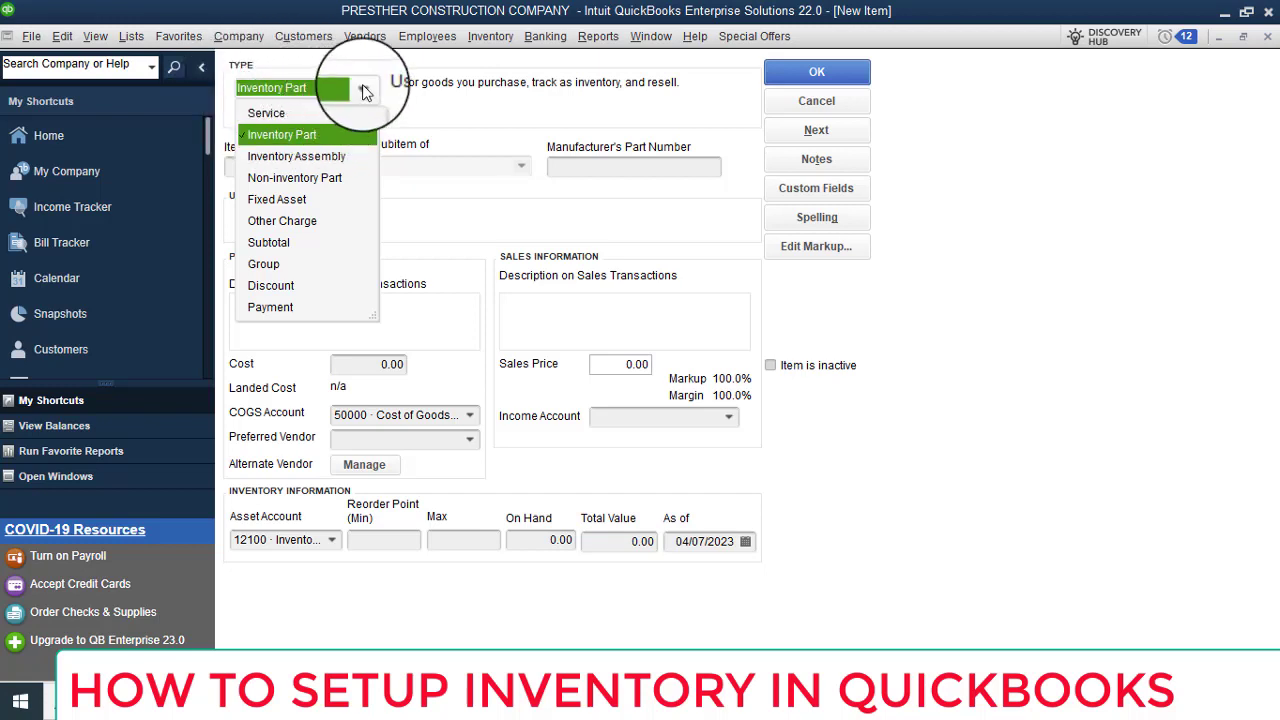
left_click(330, 134)
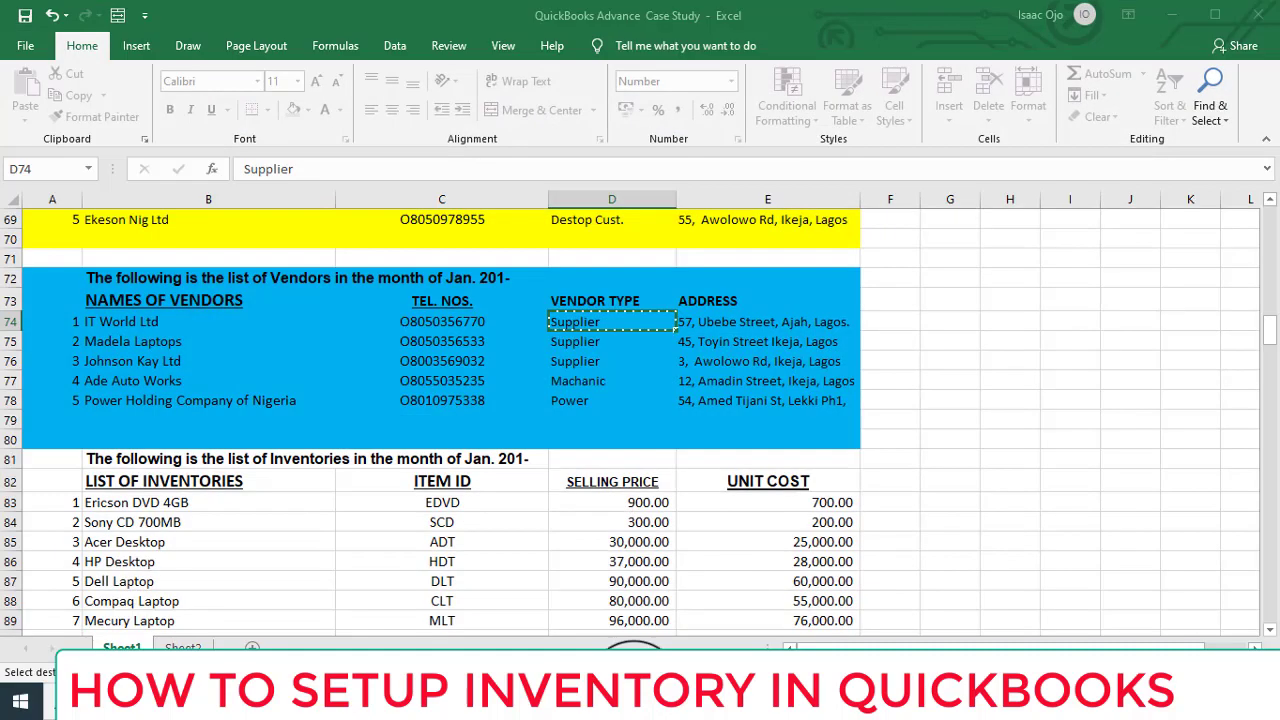
In the QuickBooks Advance Case Study workbook in Excel, go through the list of inventories from Ericson DVD 4GB to Compaq Laptop.
scroll(760, 250, "down", 6)
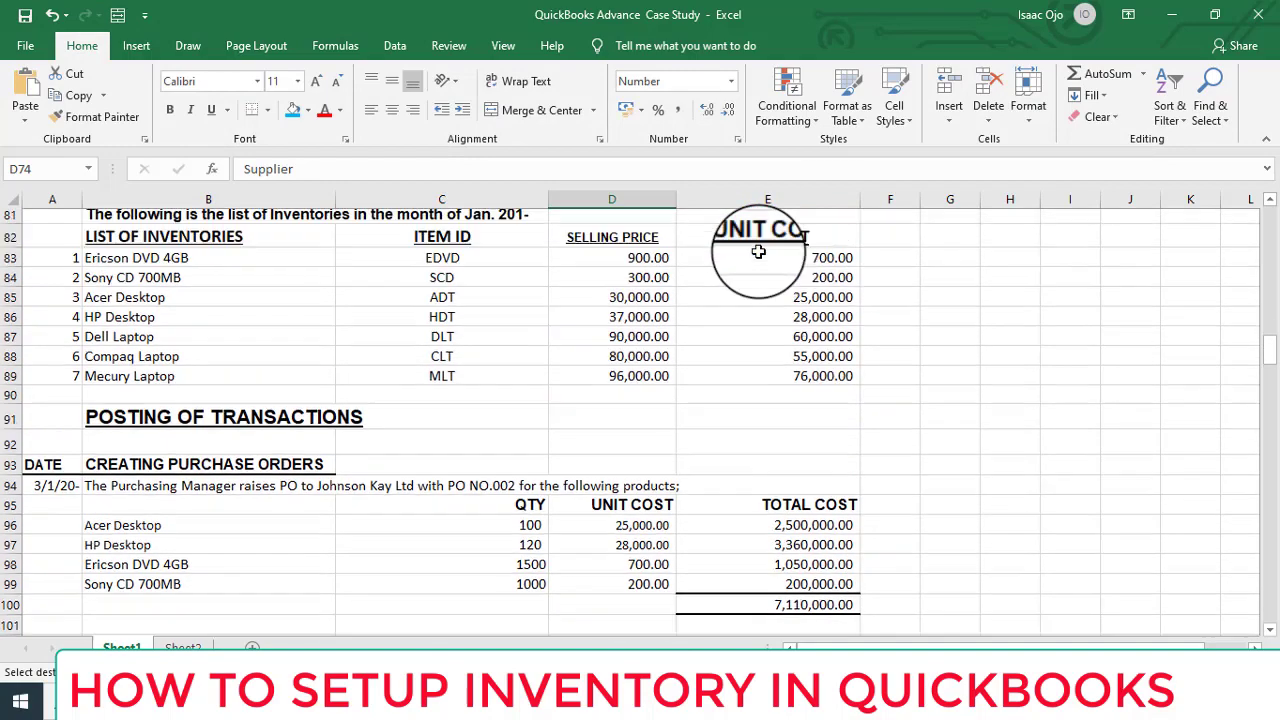
scroll(757, 249, "up", 2)
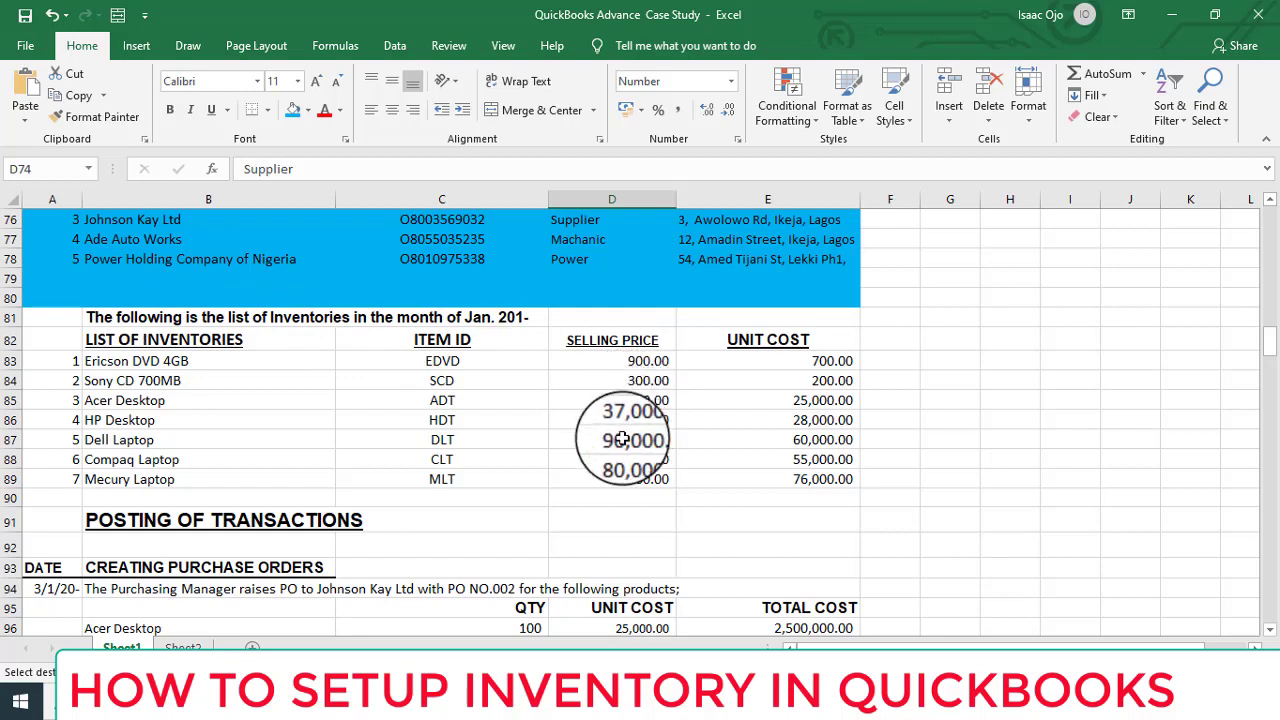
left_click(130, 364)
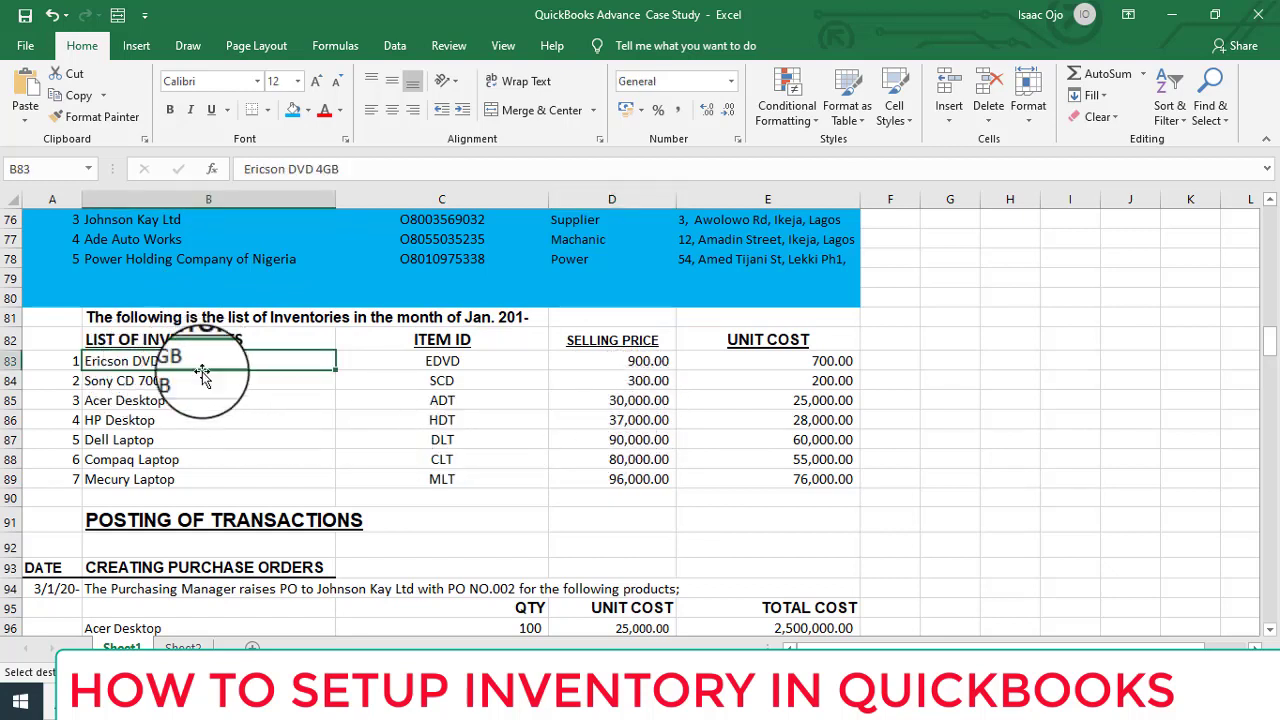
left_click(155, 383)
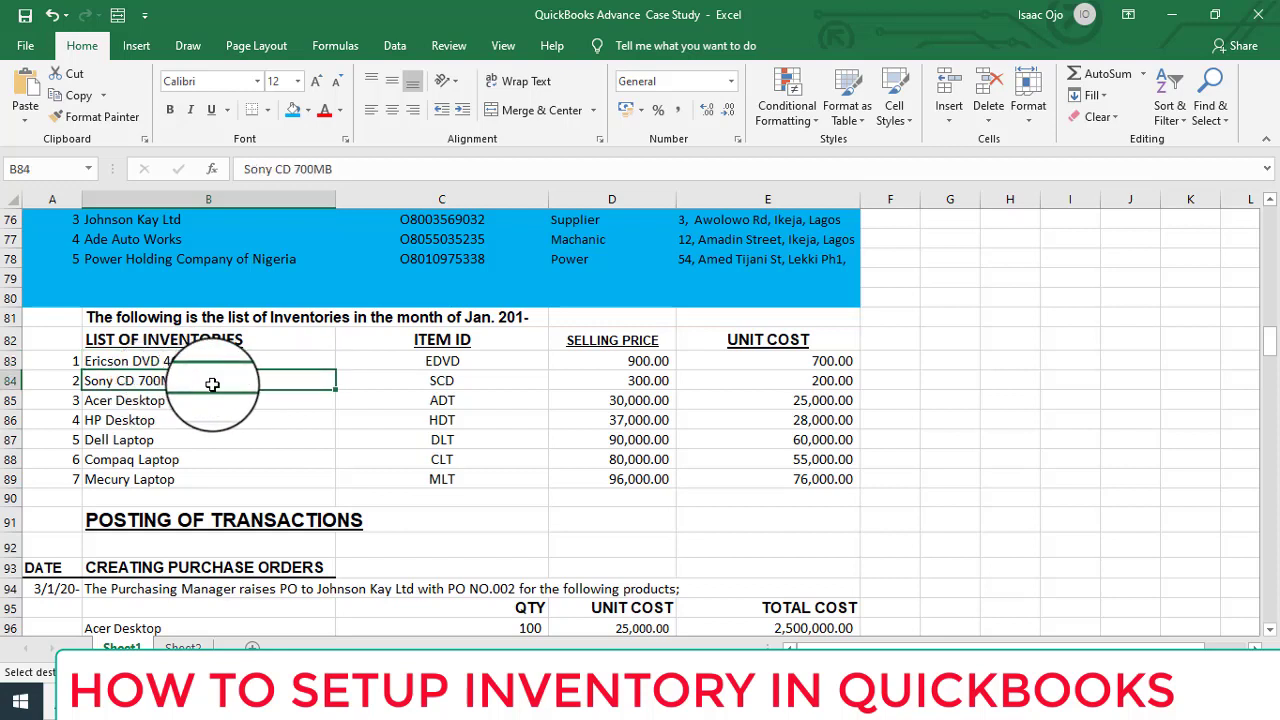
left_click(160, 400)
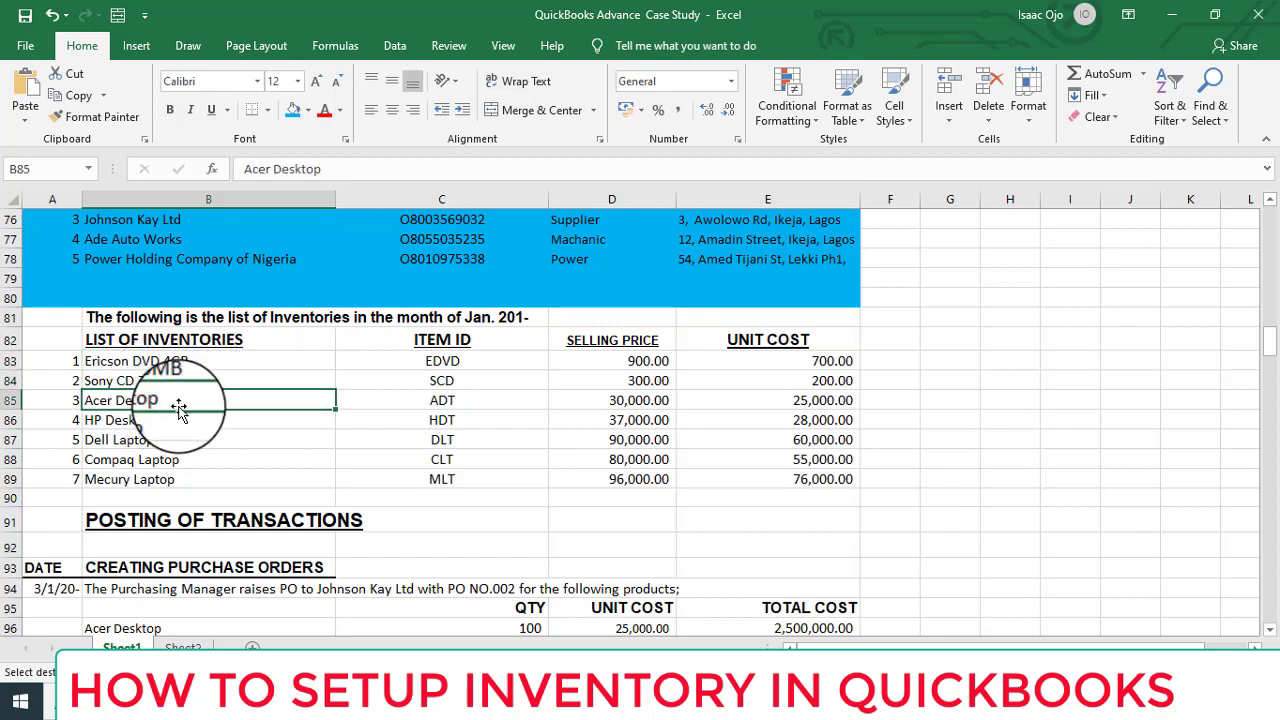
left_click(173, 425)
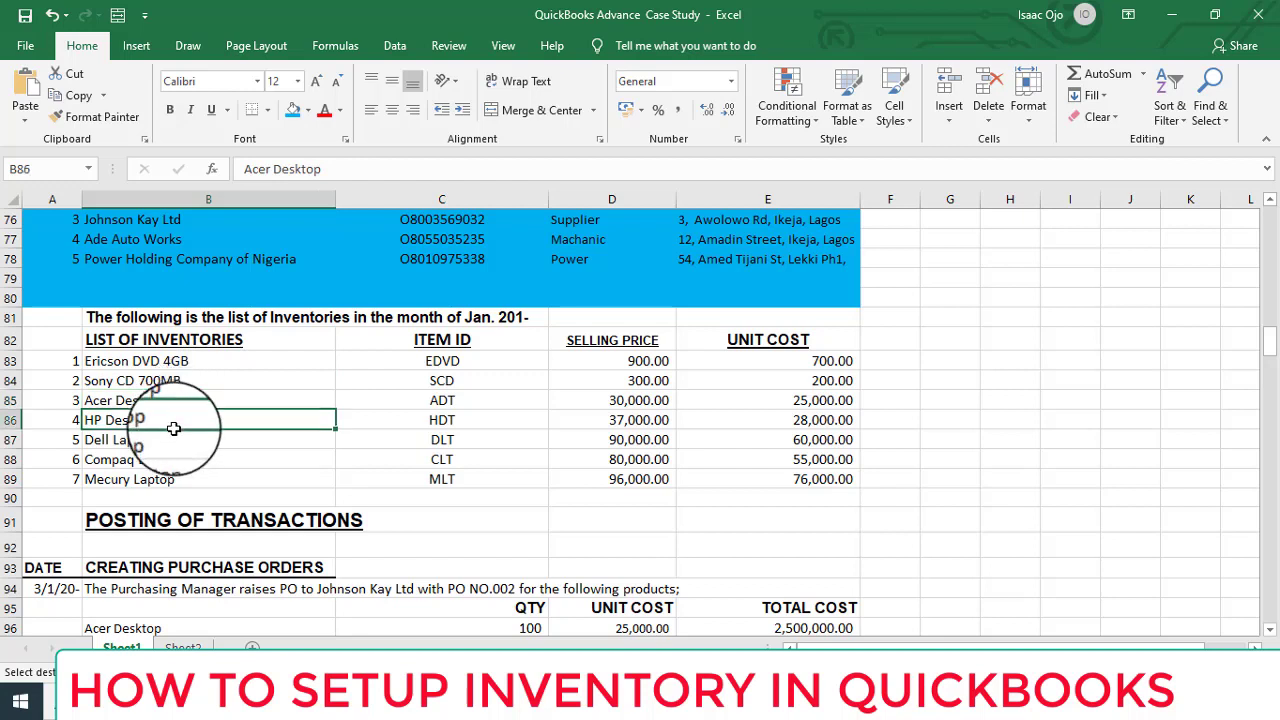
left_click(130, 440)
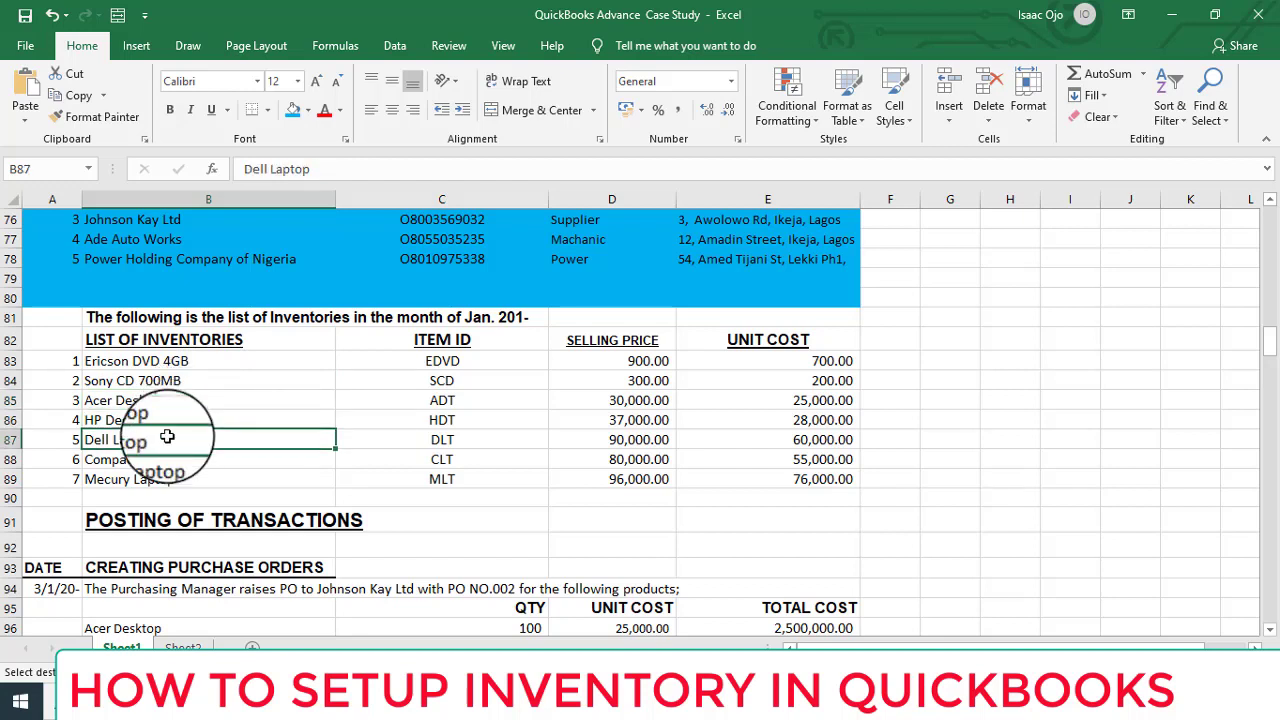
left_click(155, 459)
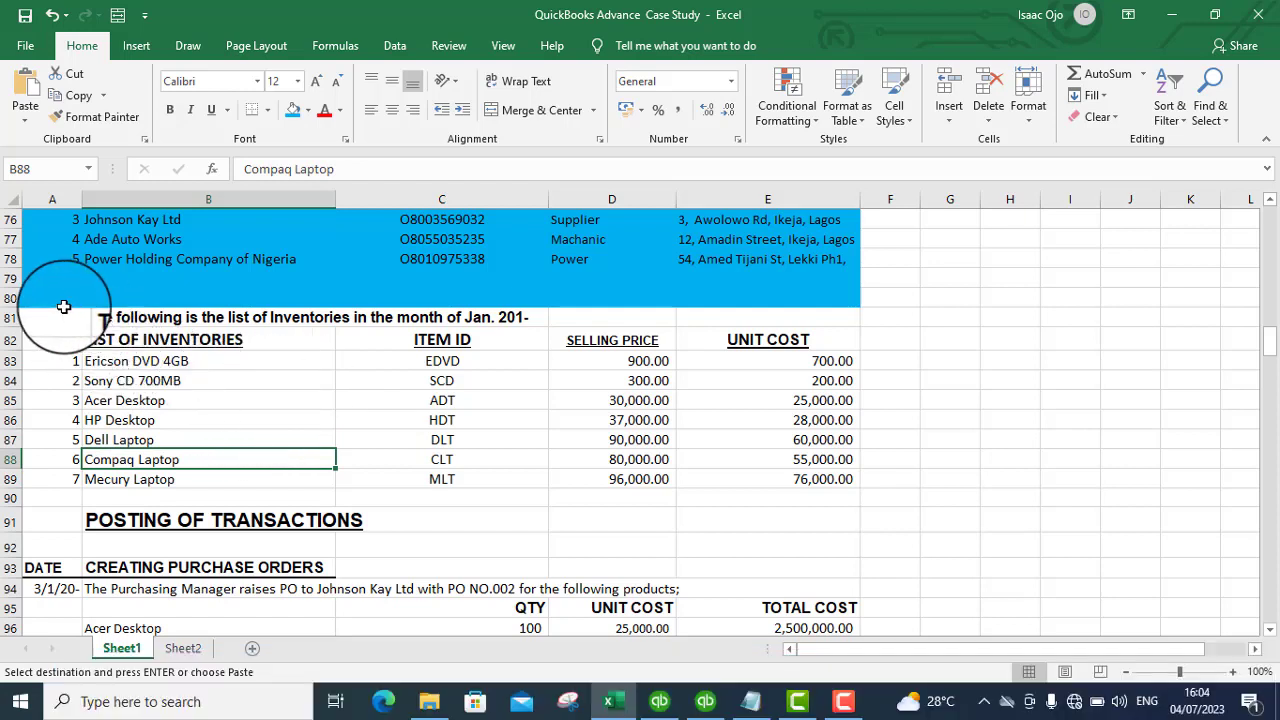
Fill the inventory list in cells A81:E89 with the standard orange colour.
left_click_drag(49, 314, 727, 471)
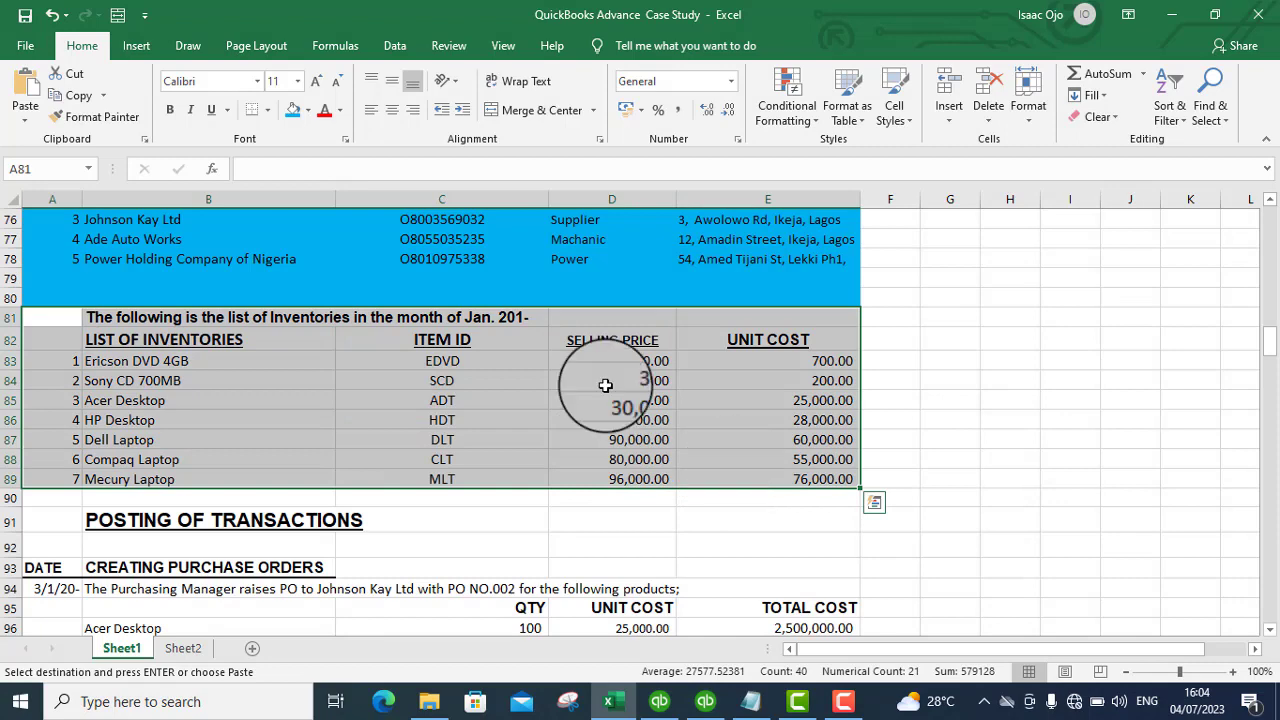
left_click(308, 112)
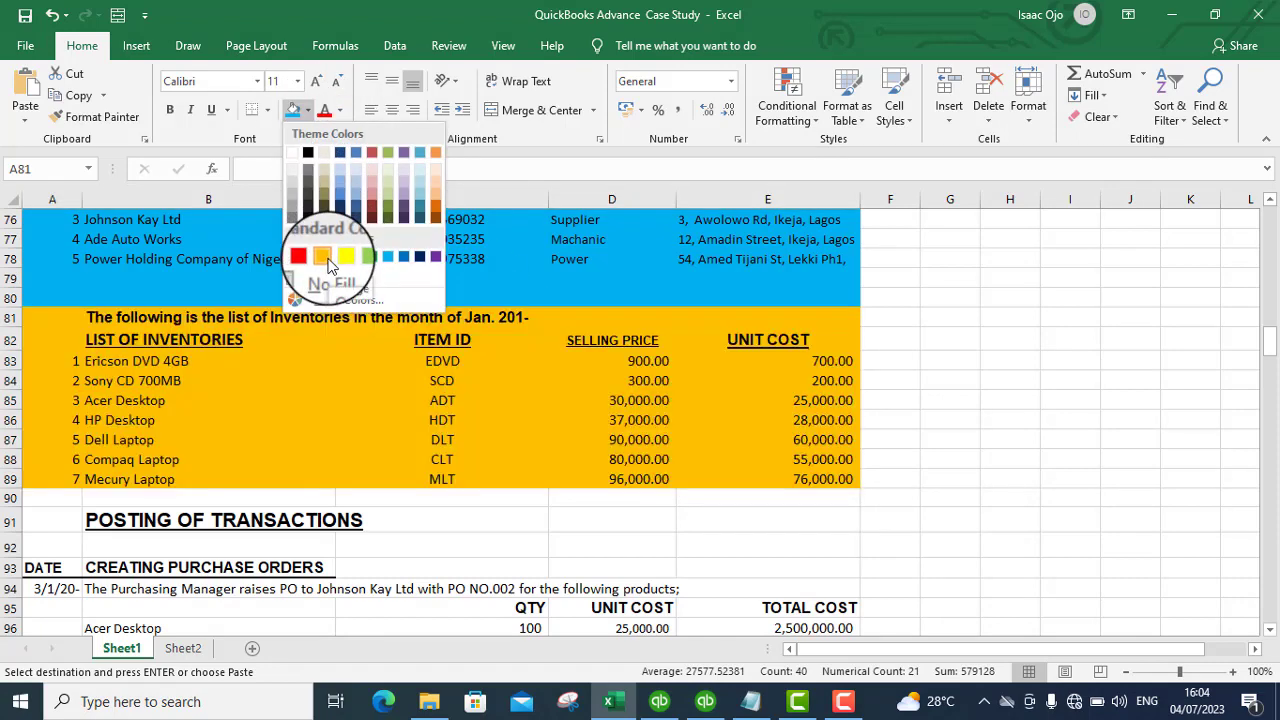
left_click(321, 259)
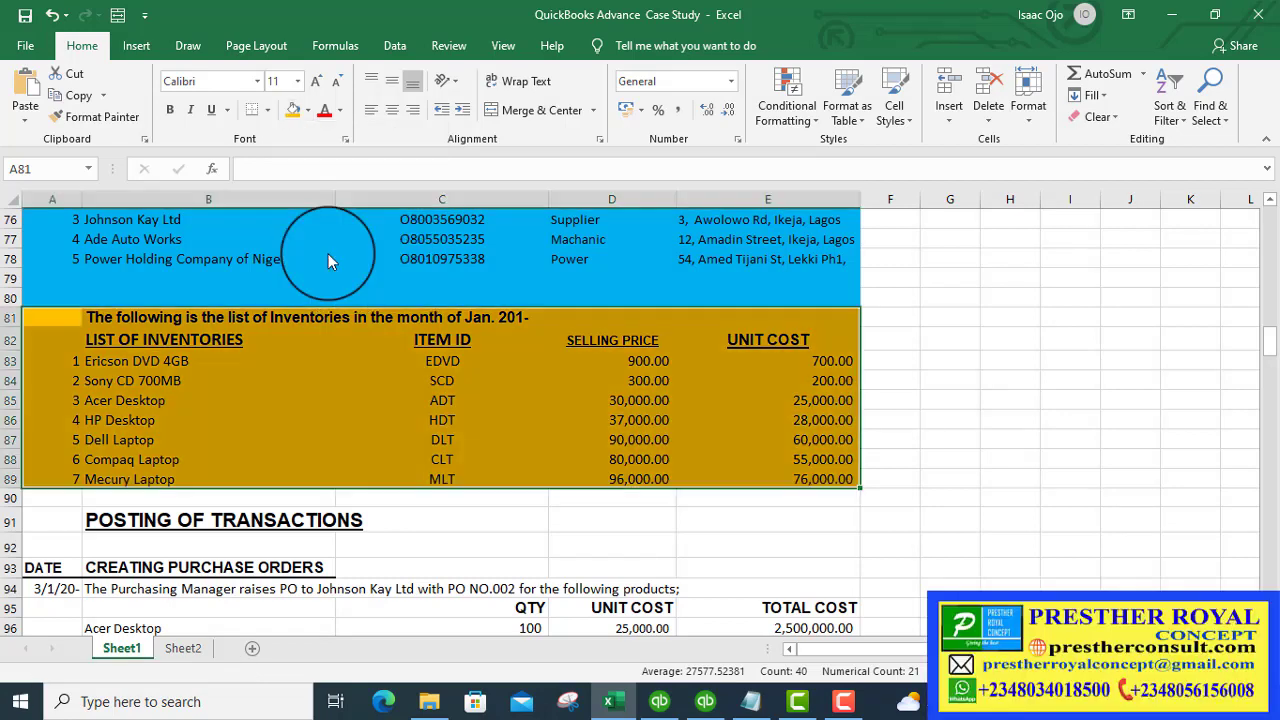
left_click(443, 400)
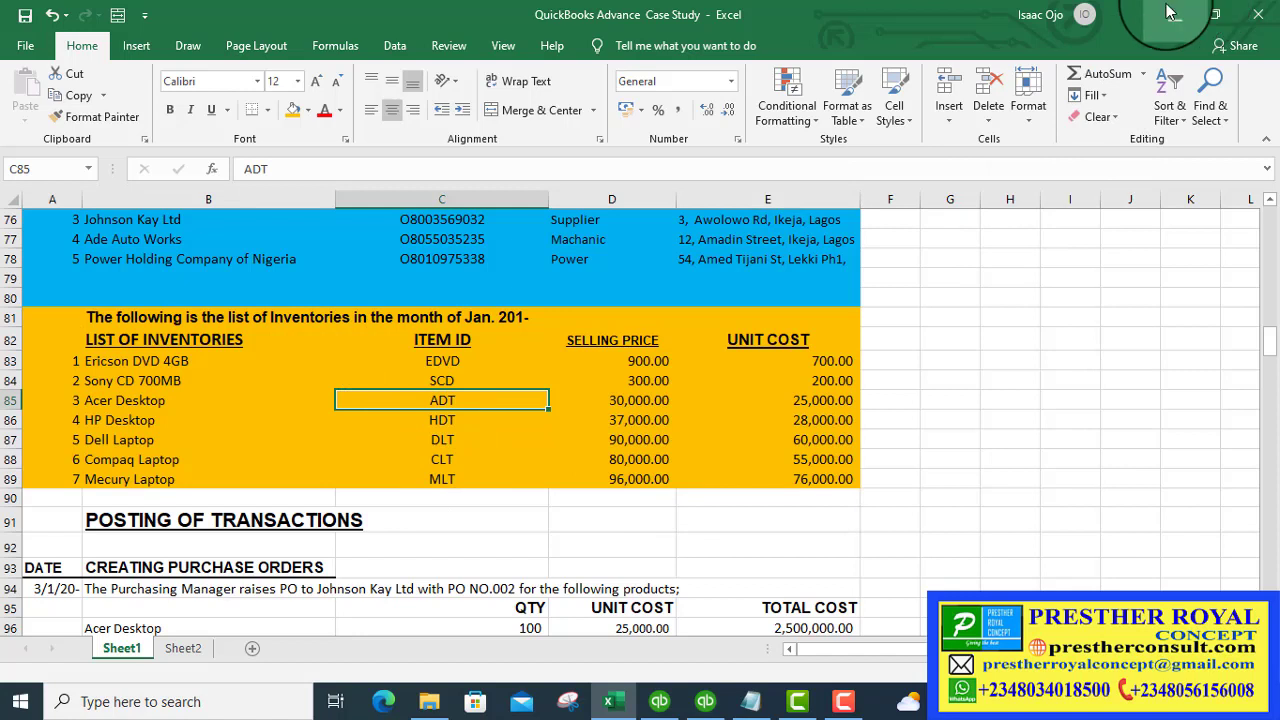
Copy the item name Ericson DVD 4GB from cell B83 and return to the New Item form in QuickBooks.
left_click(130, 361)
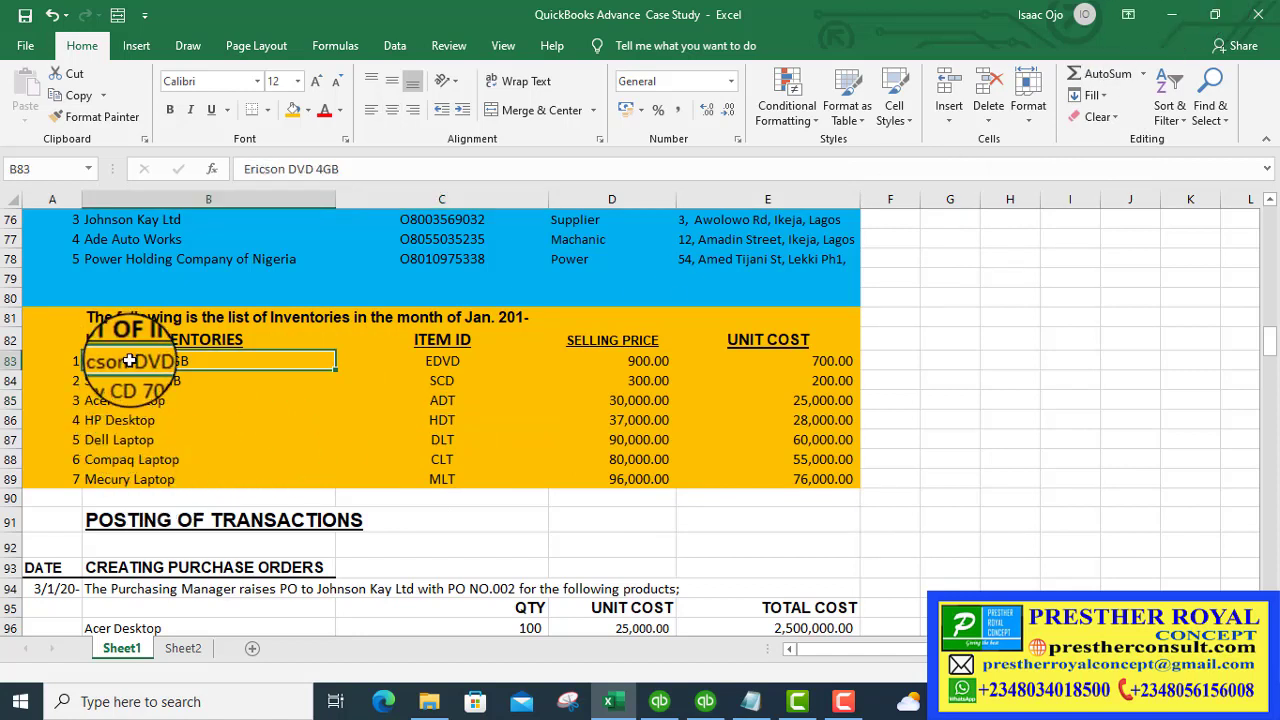
key("ctrl+c")
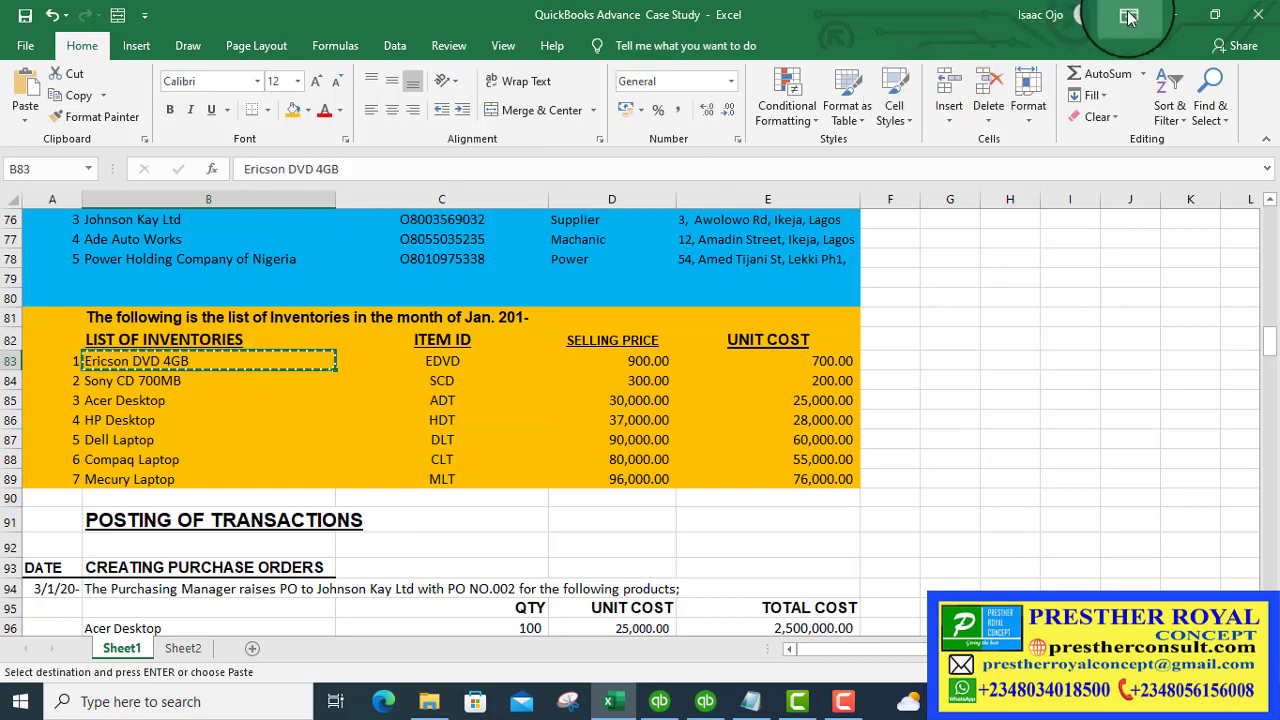
left_click(1171, 14)
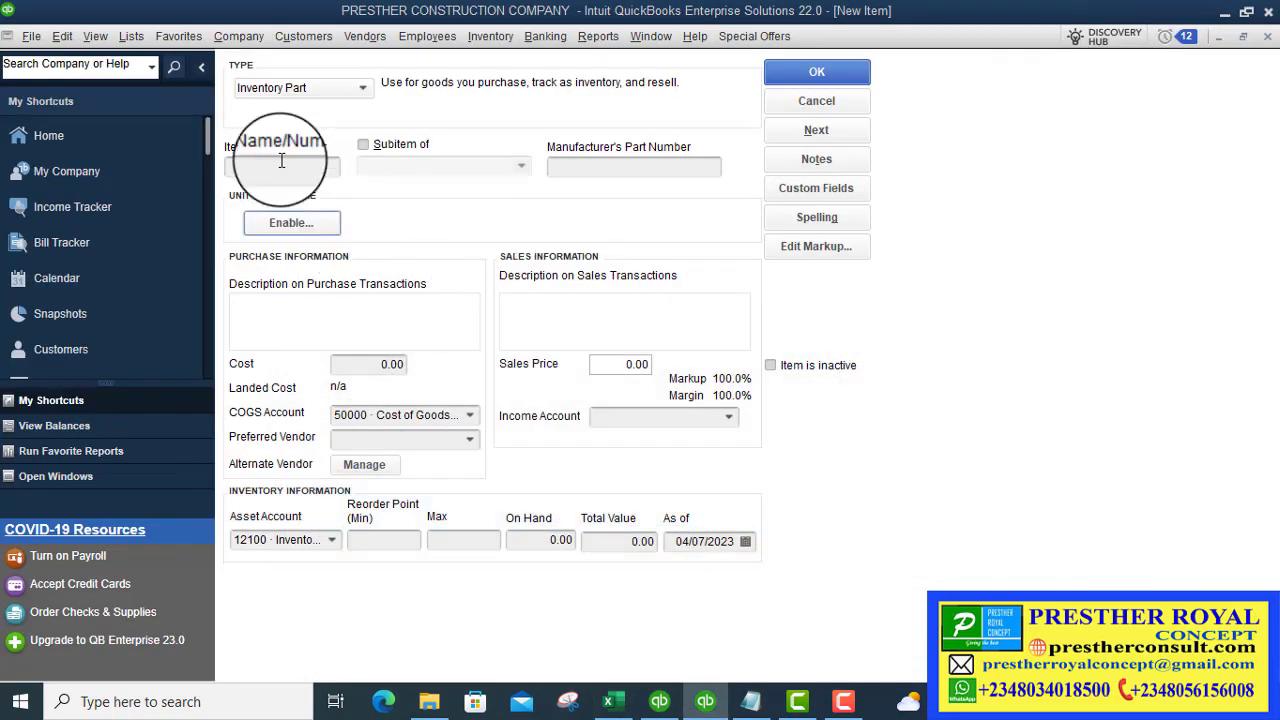
Switch the new item's type to Service and examine the fields that this type offers.
left_click(360, 88)
left_click(360, 88)
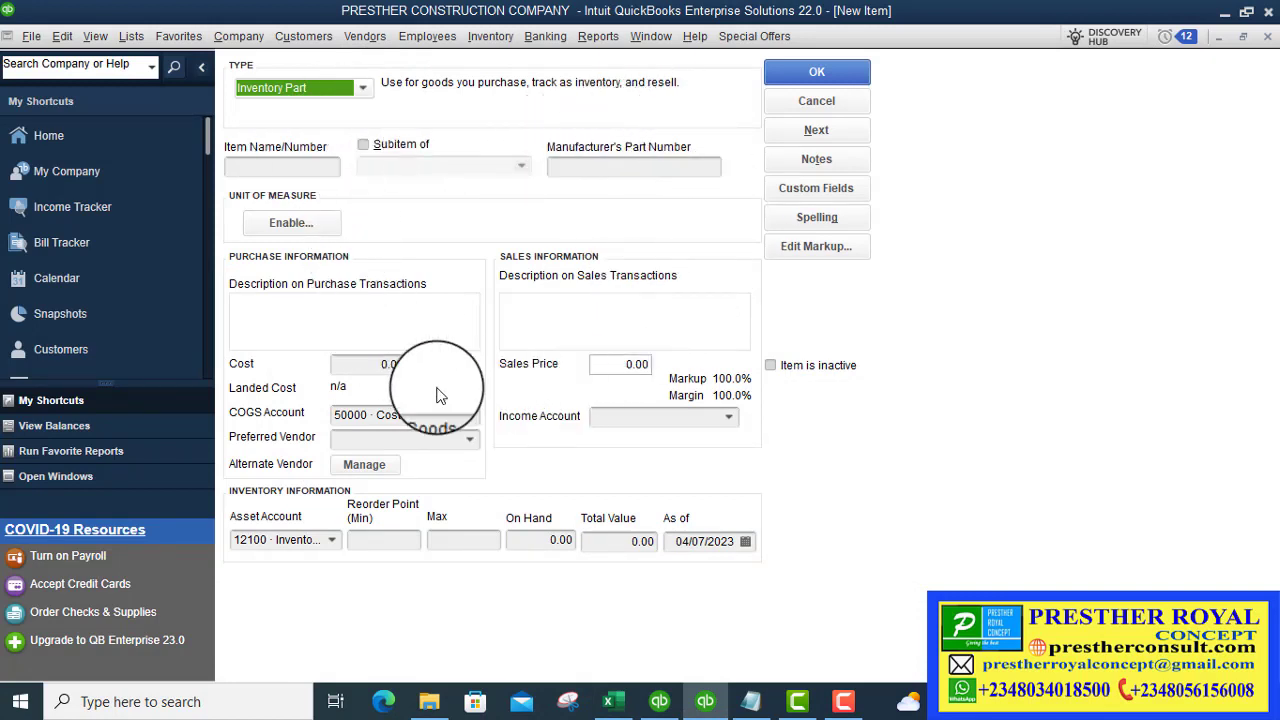
left_click(364, 92)
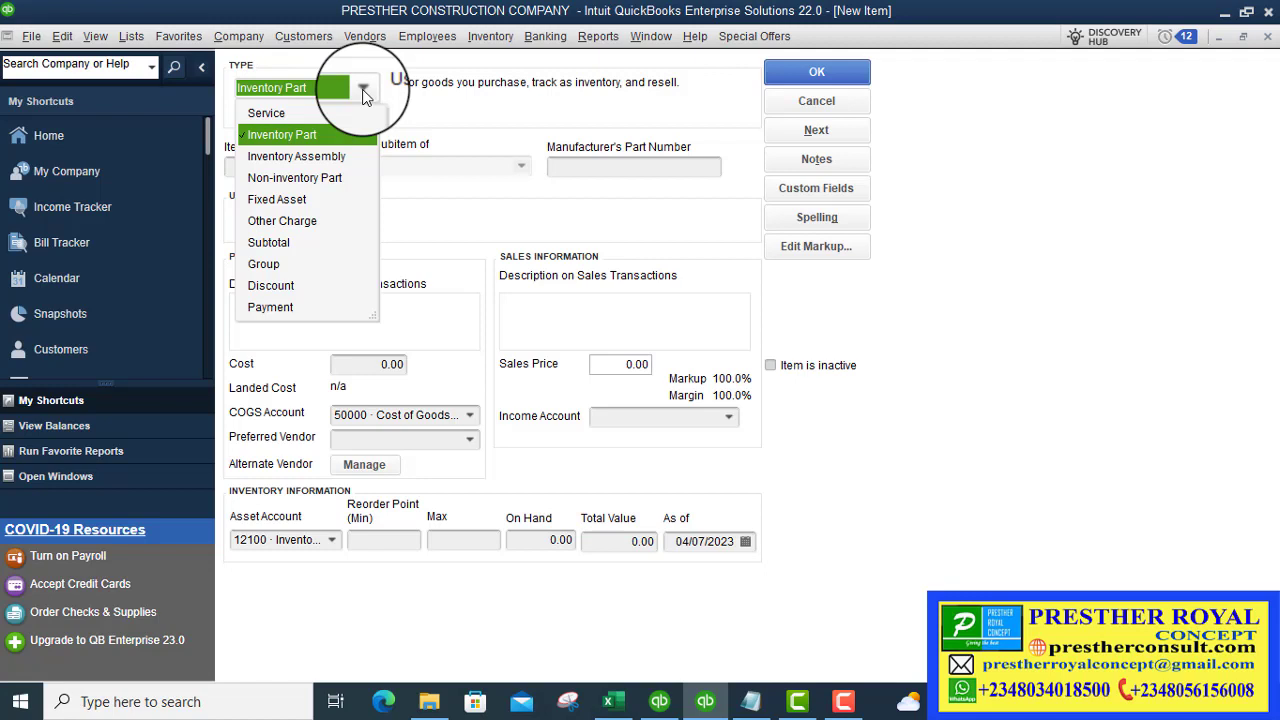
left_click(264, 118)
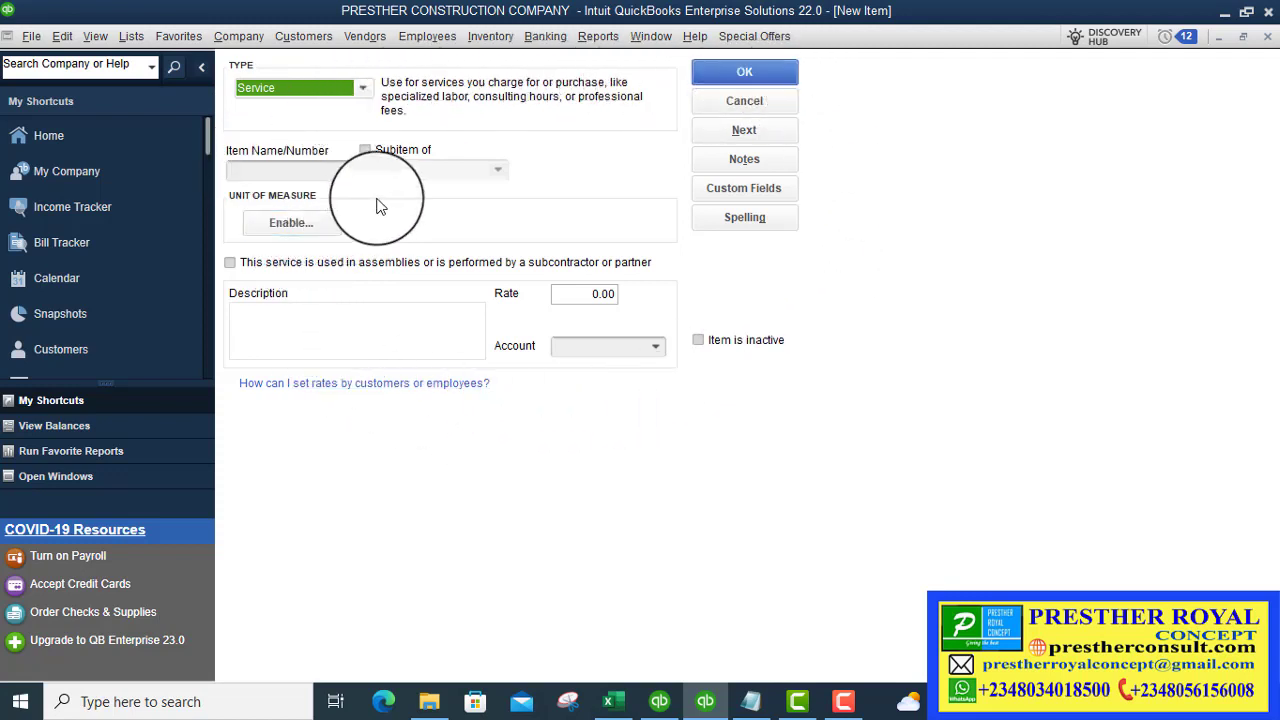
left_click(342, 340)
left_click(342, 340)
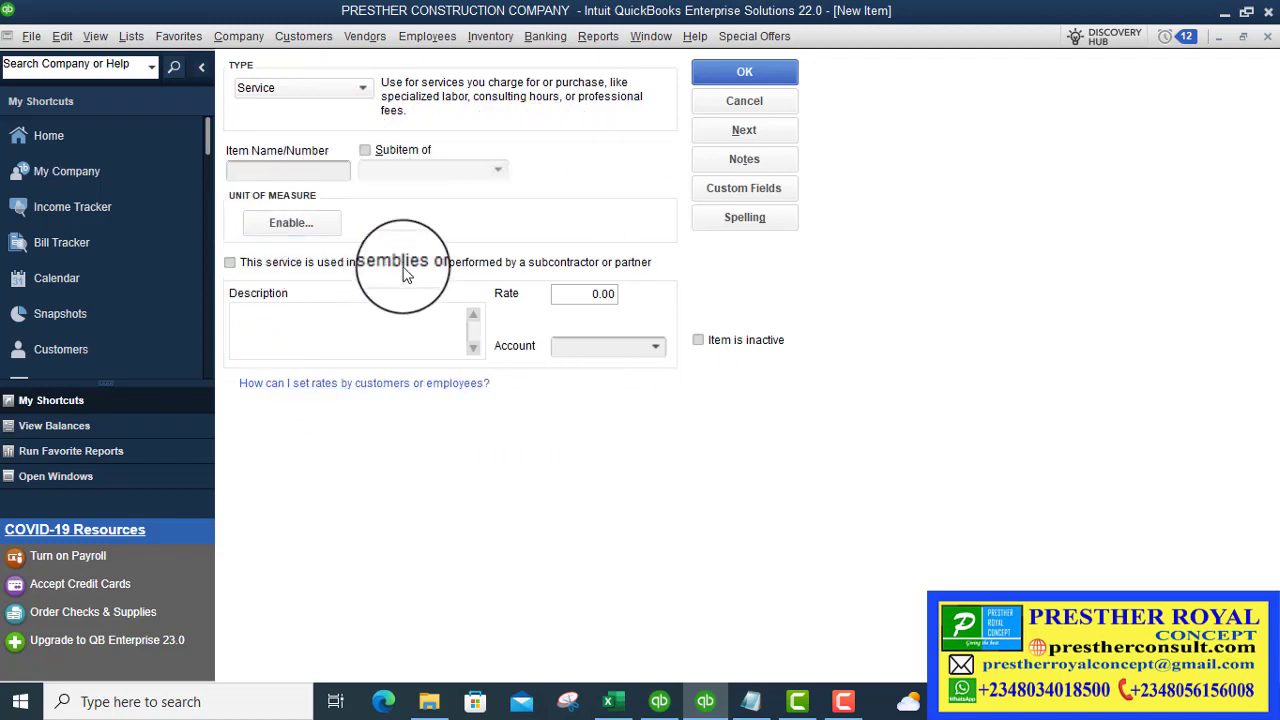
Compare the form fields of the Non-inventory Part and Inventory Part types, leaving the new item's type on Inventory Part.
left_click(362, 90)
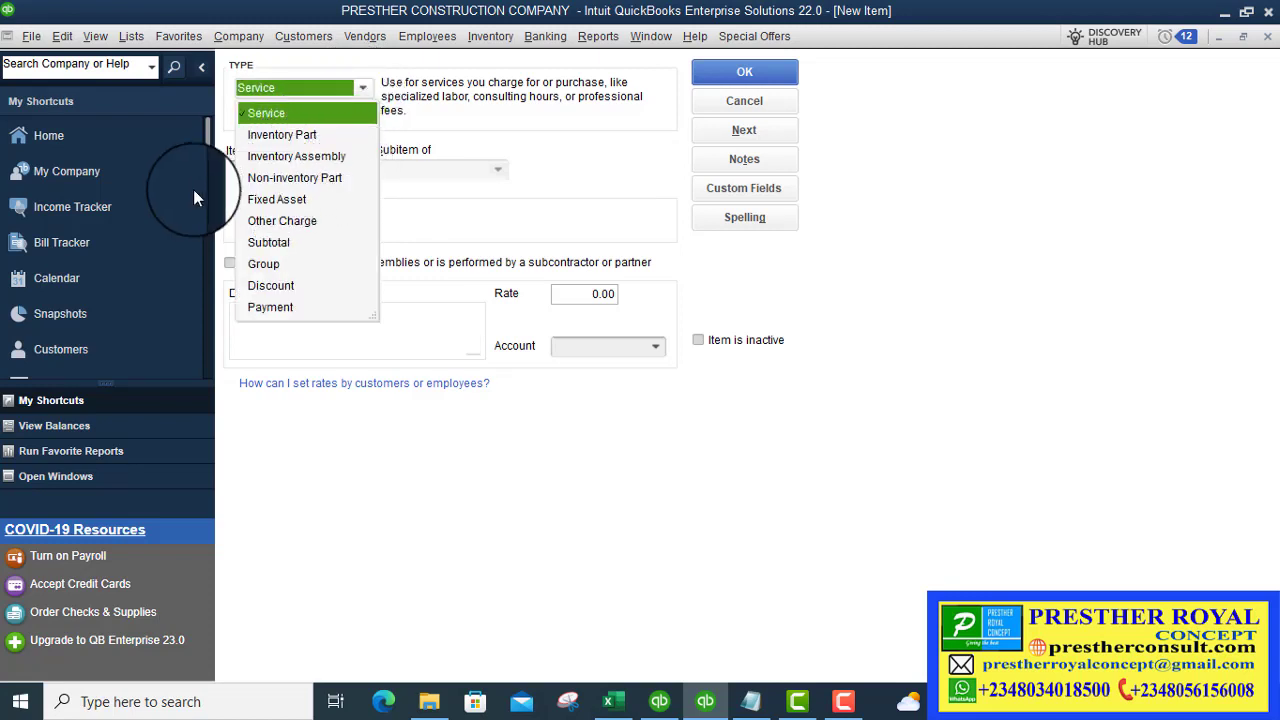
left_click(294, 178)
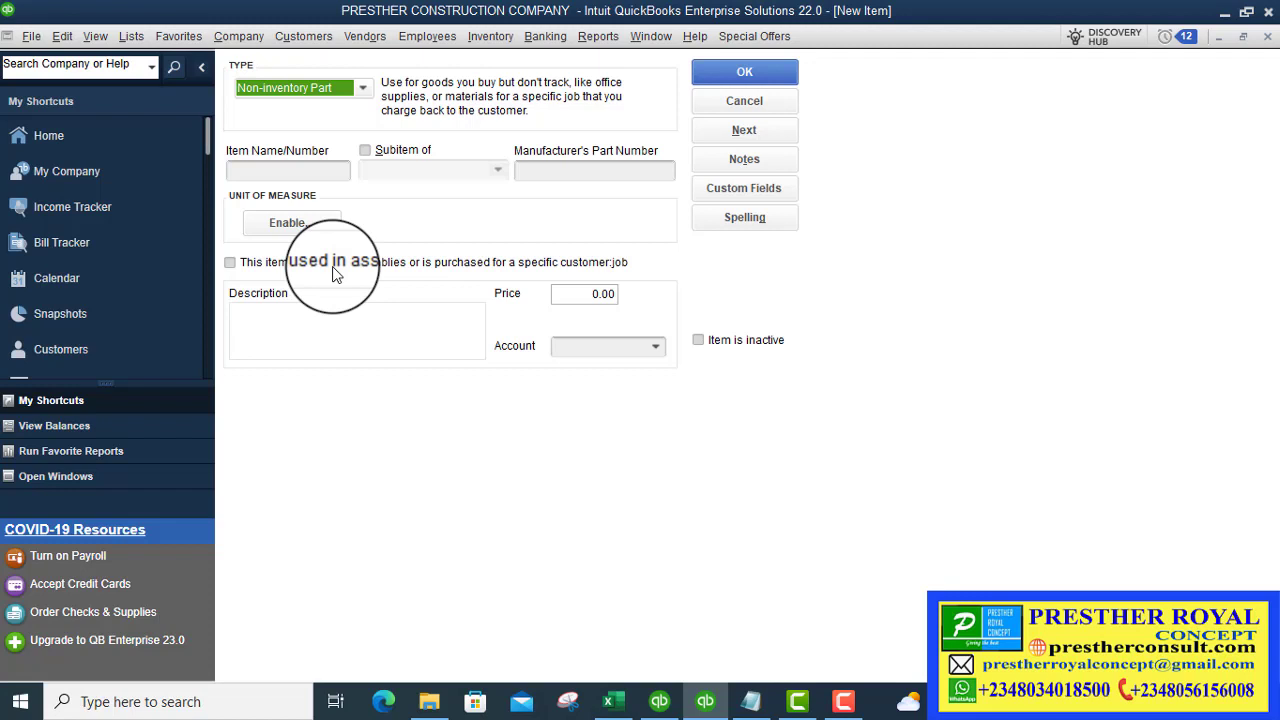
left_click(363, 89)
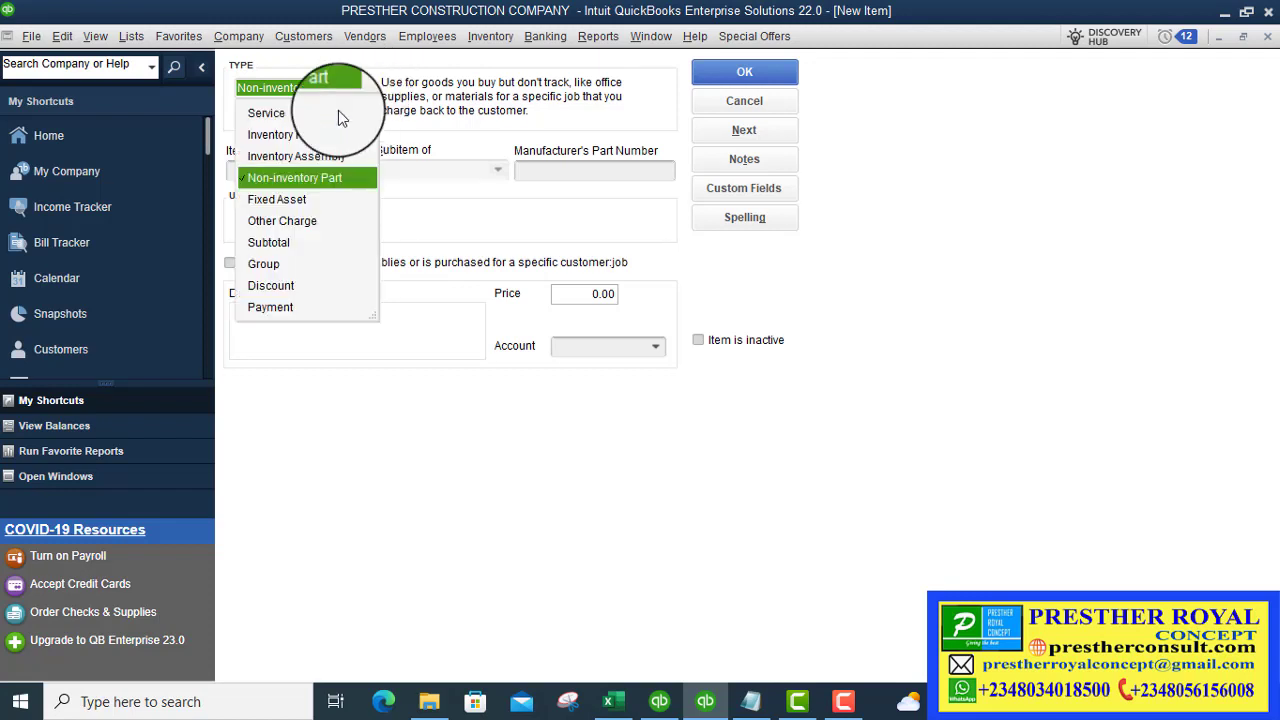
left_click(292, 139)
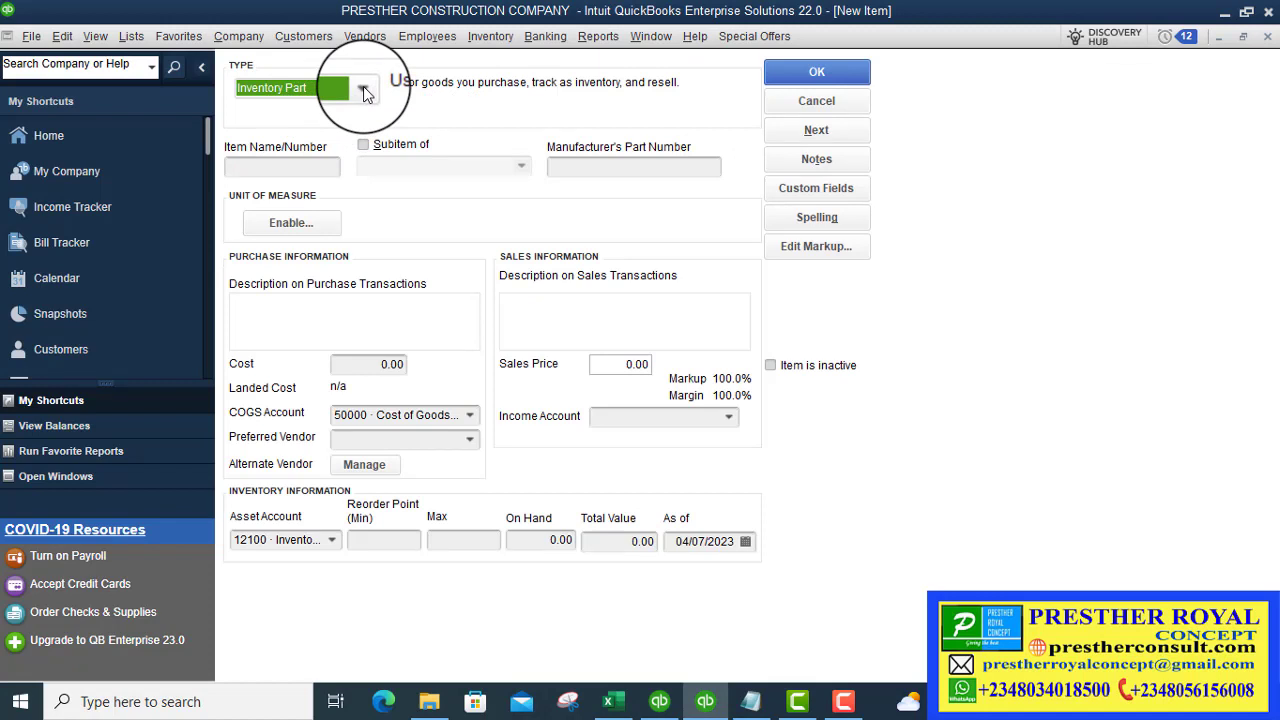
left_click(363, 90)
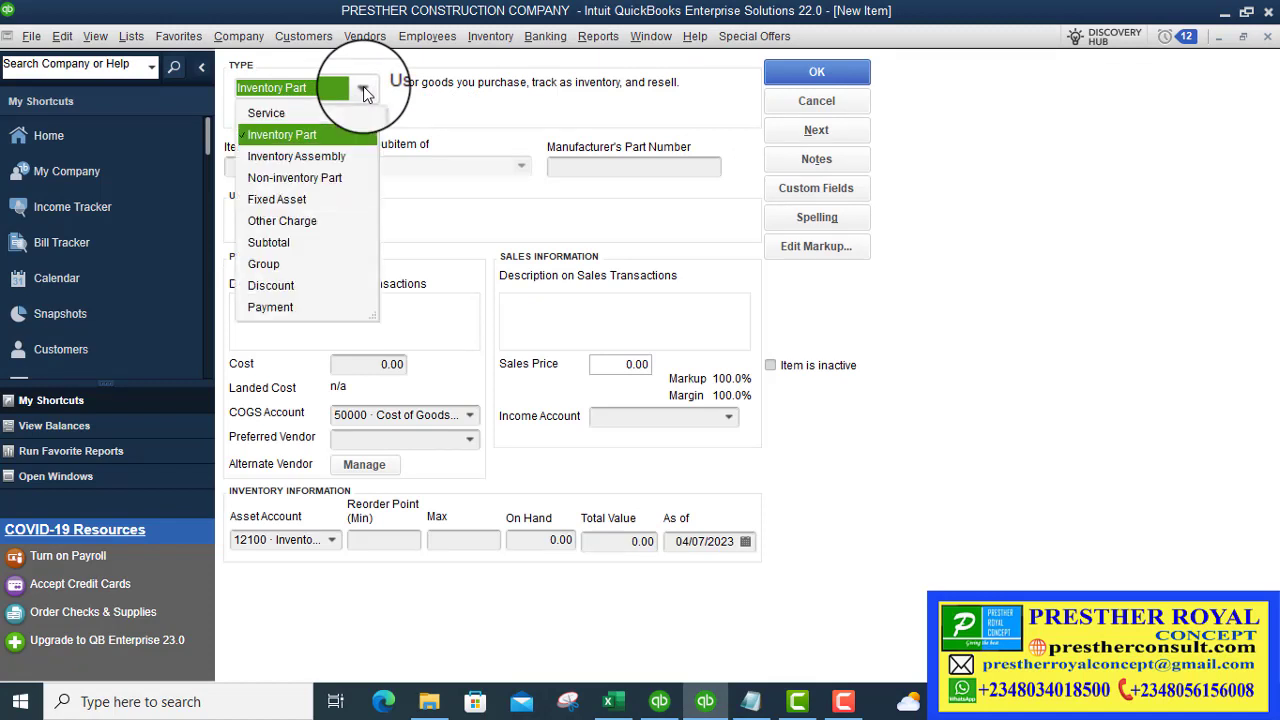
left_click(322, 177)
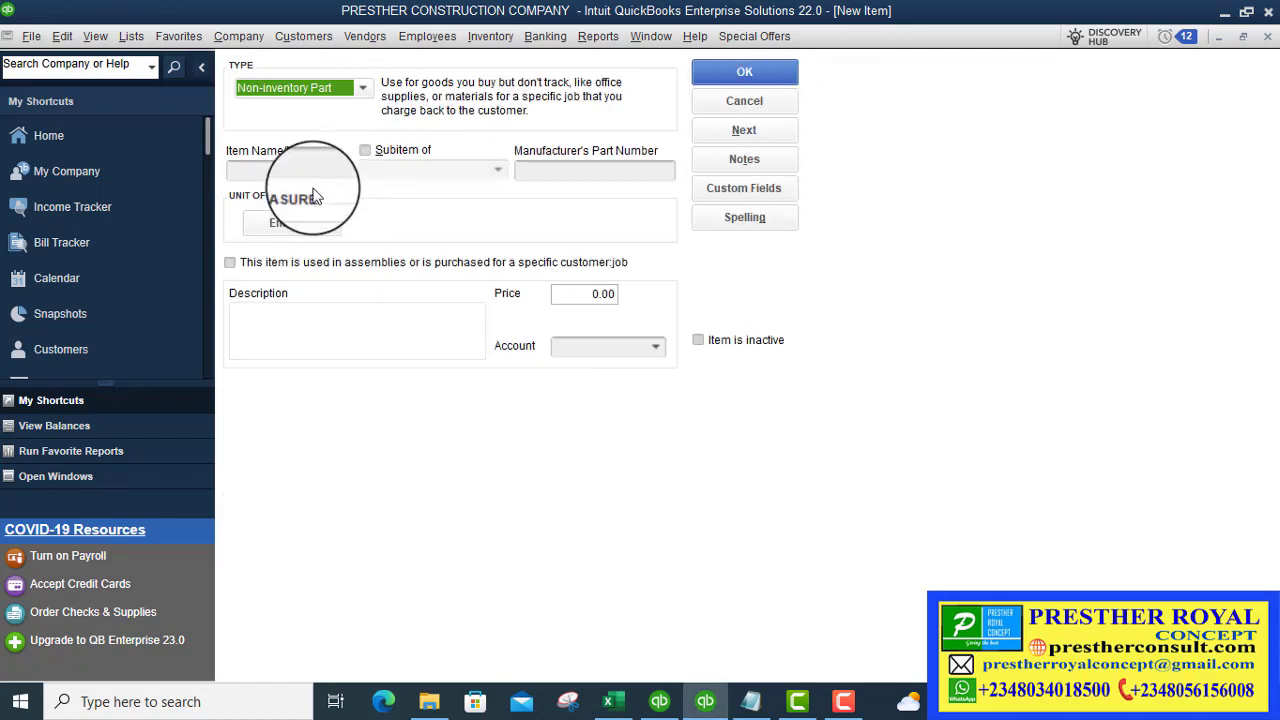
left_click(364, 92)
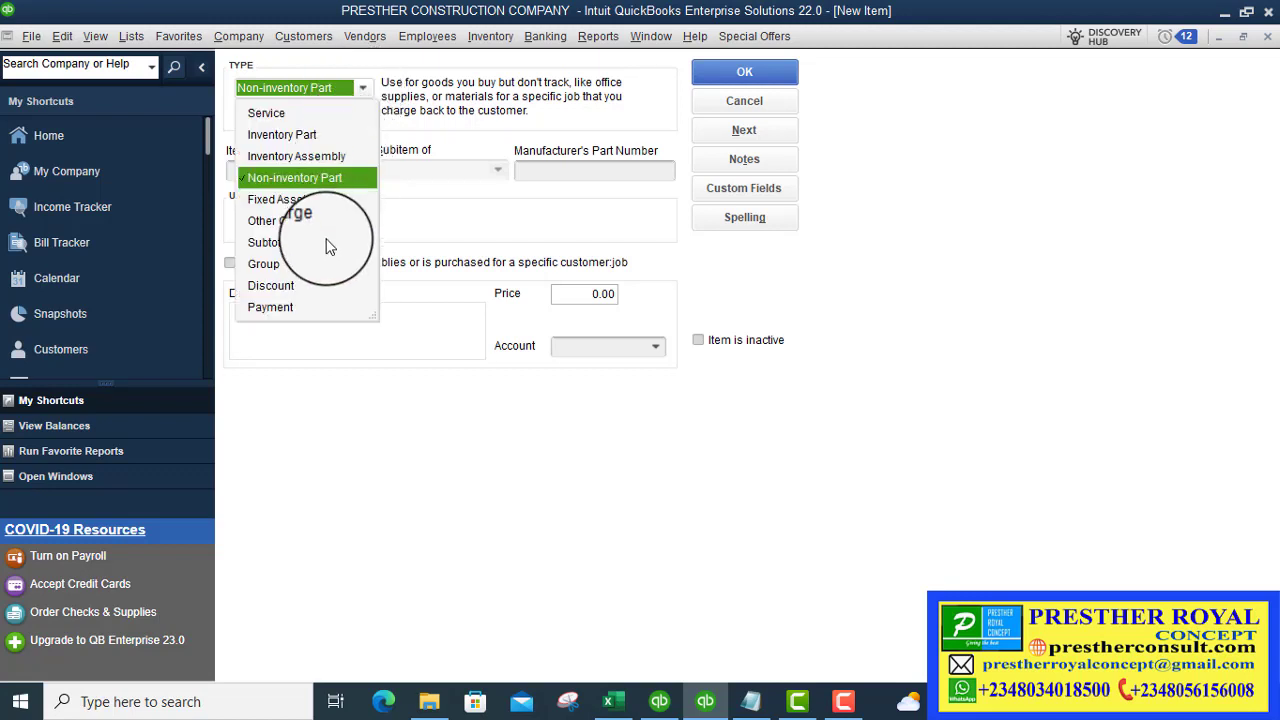
left_click(290, 138)
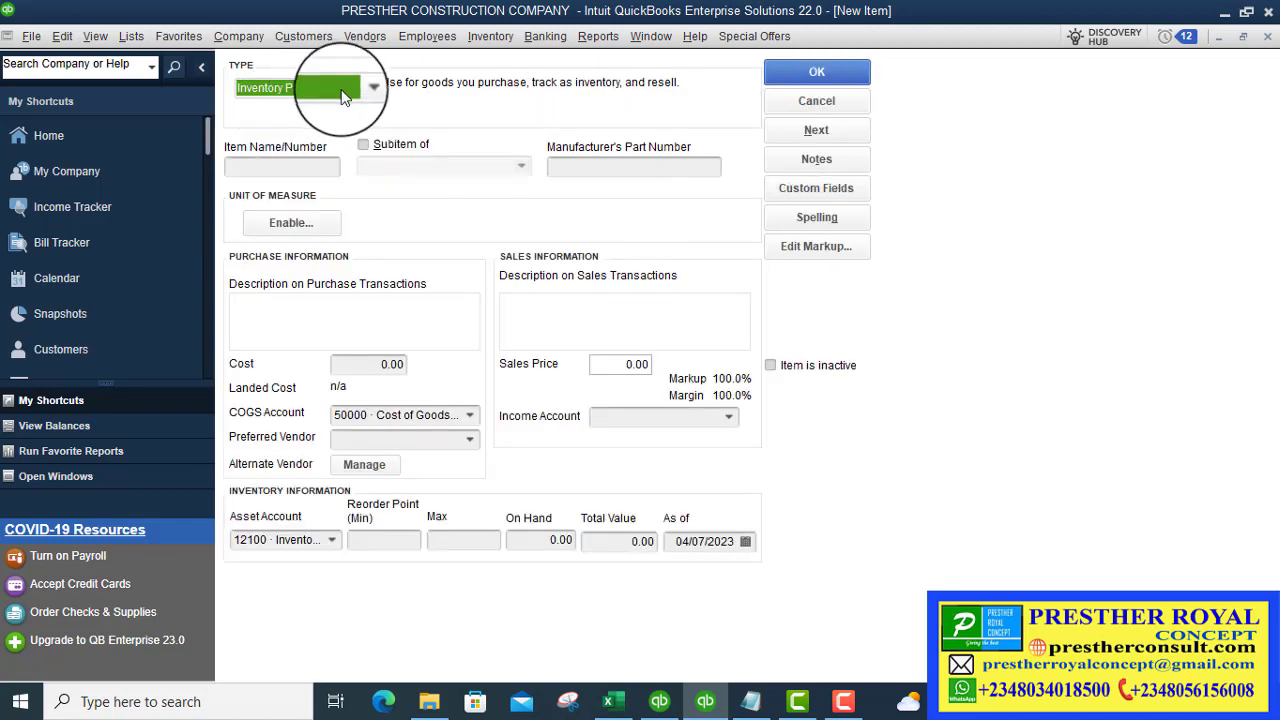
Look up the item ID of Ericson DVD 4GB in the Excel workbook and enter EDVD as the item name/number in QuickBooks.
left_click(326, 172)
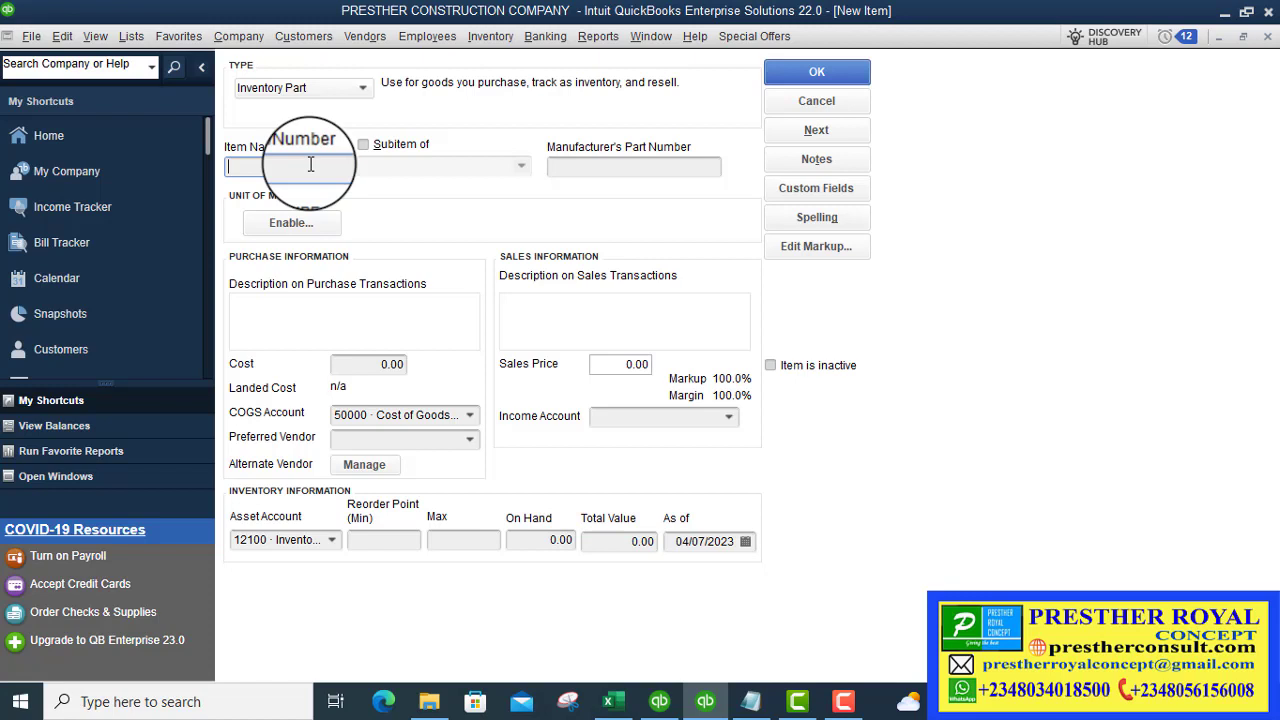
left_click(597, 170)
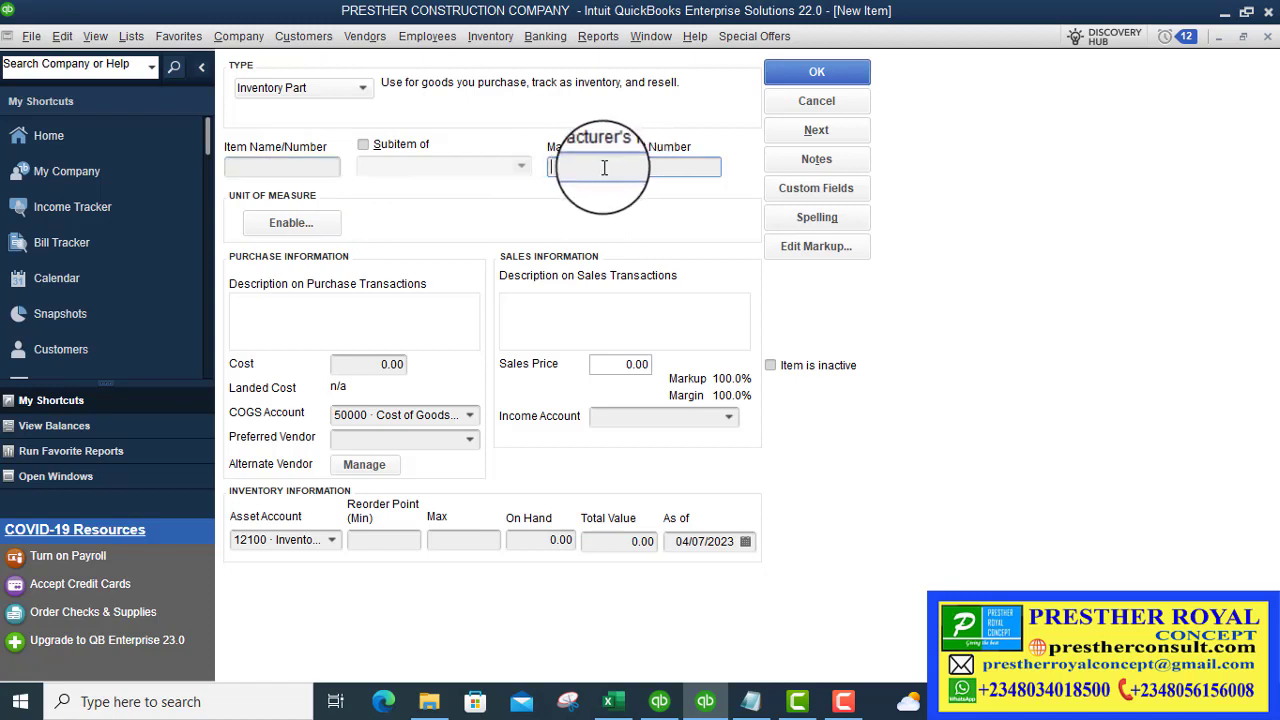
left_click(295, 168)
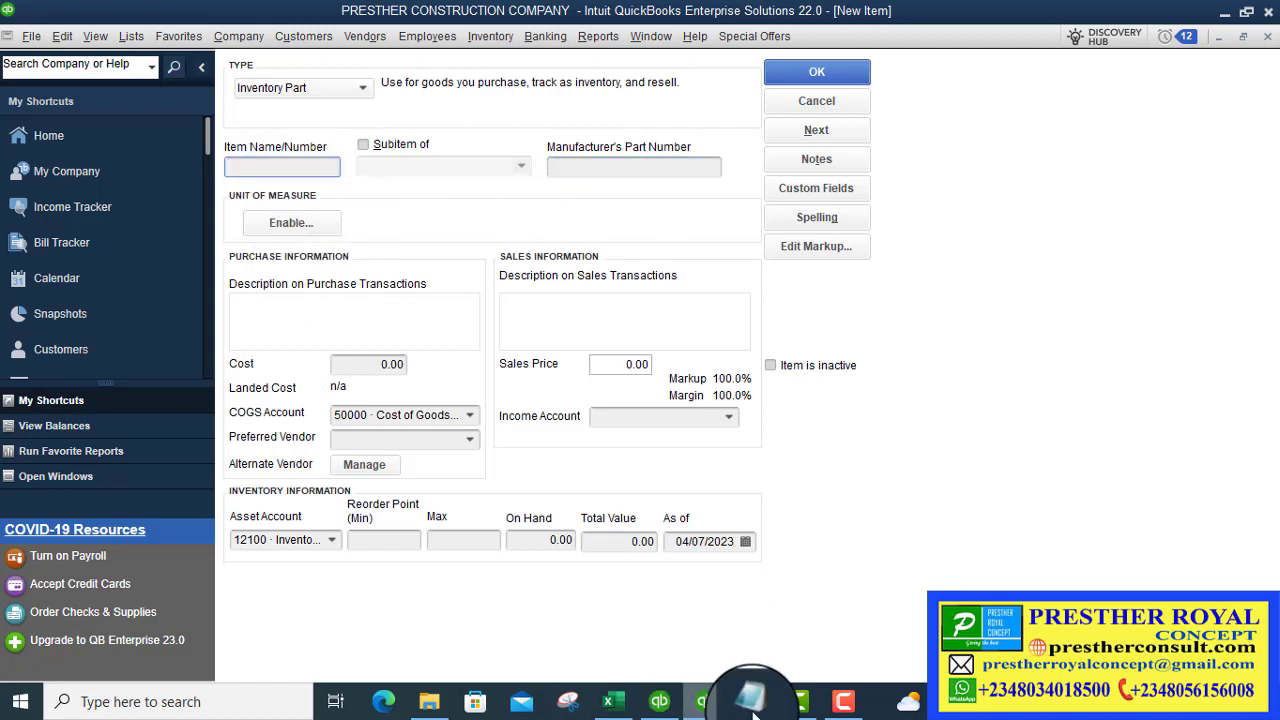
left_click(616, 703)
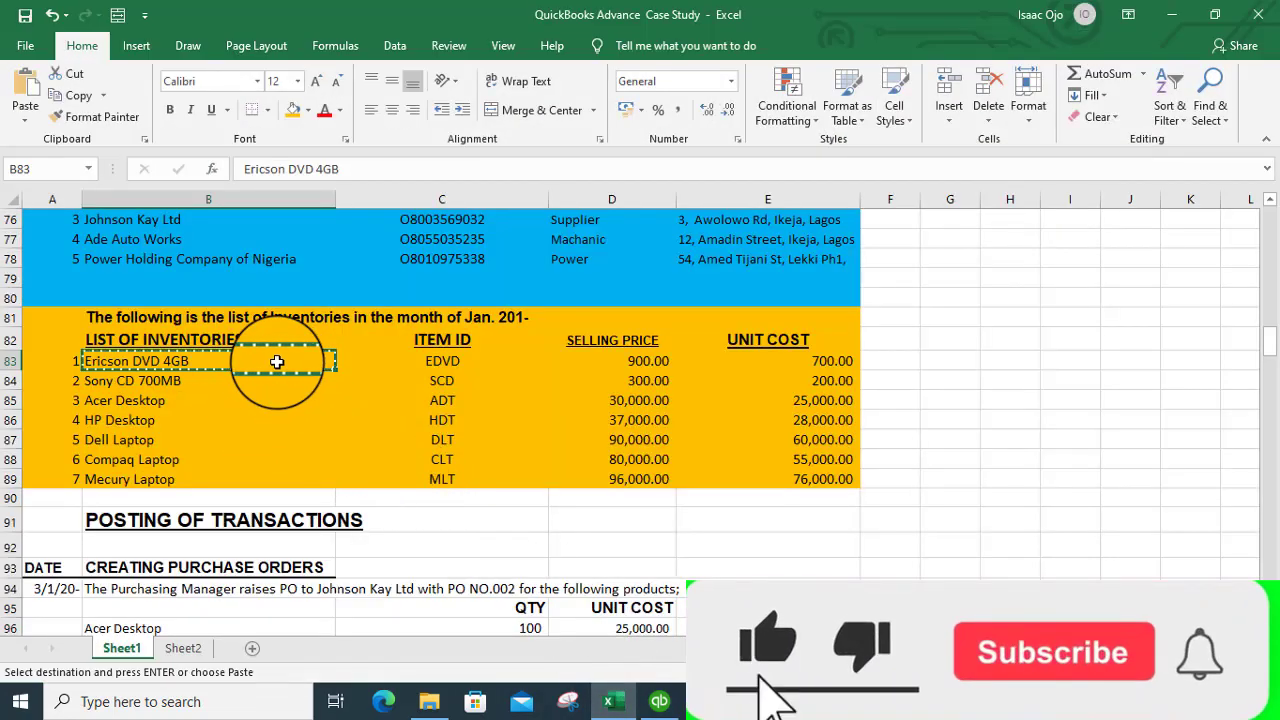
left_click(1175, 16)
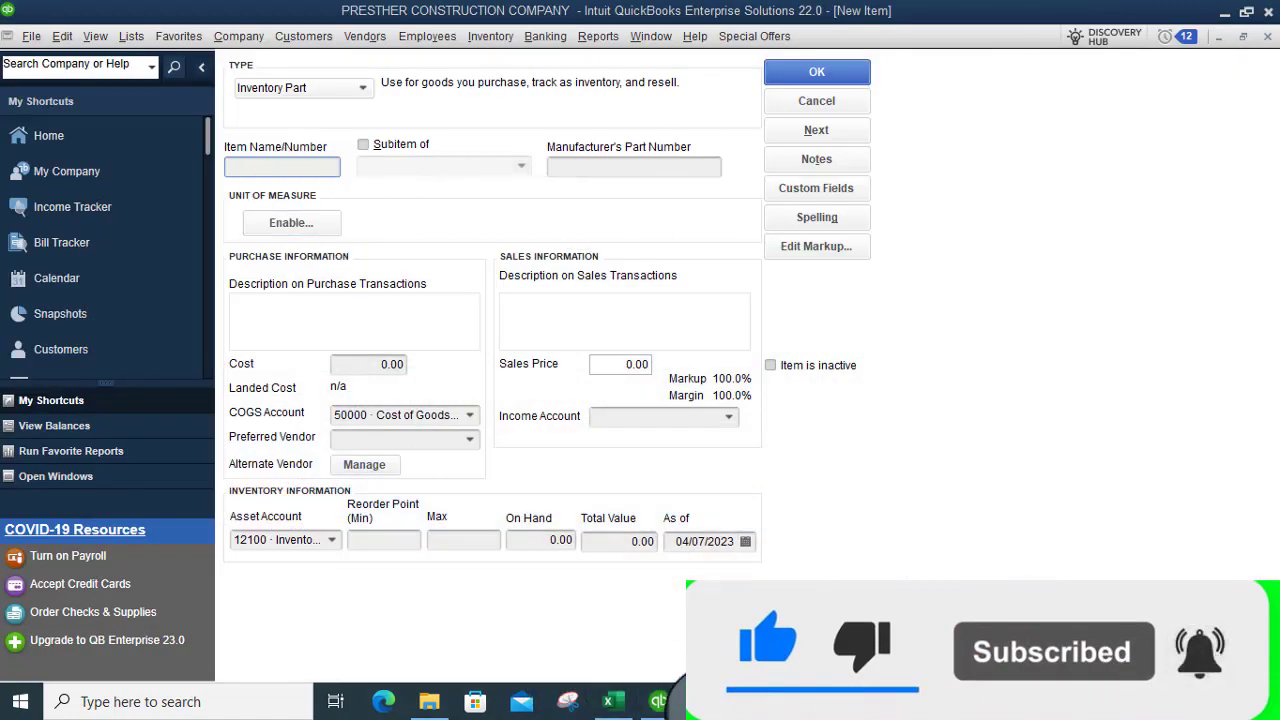
left_click(628, 706)
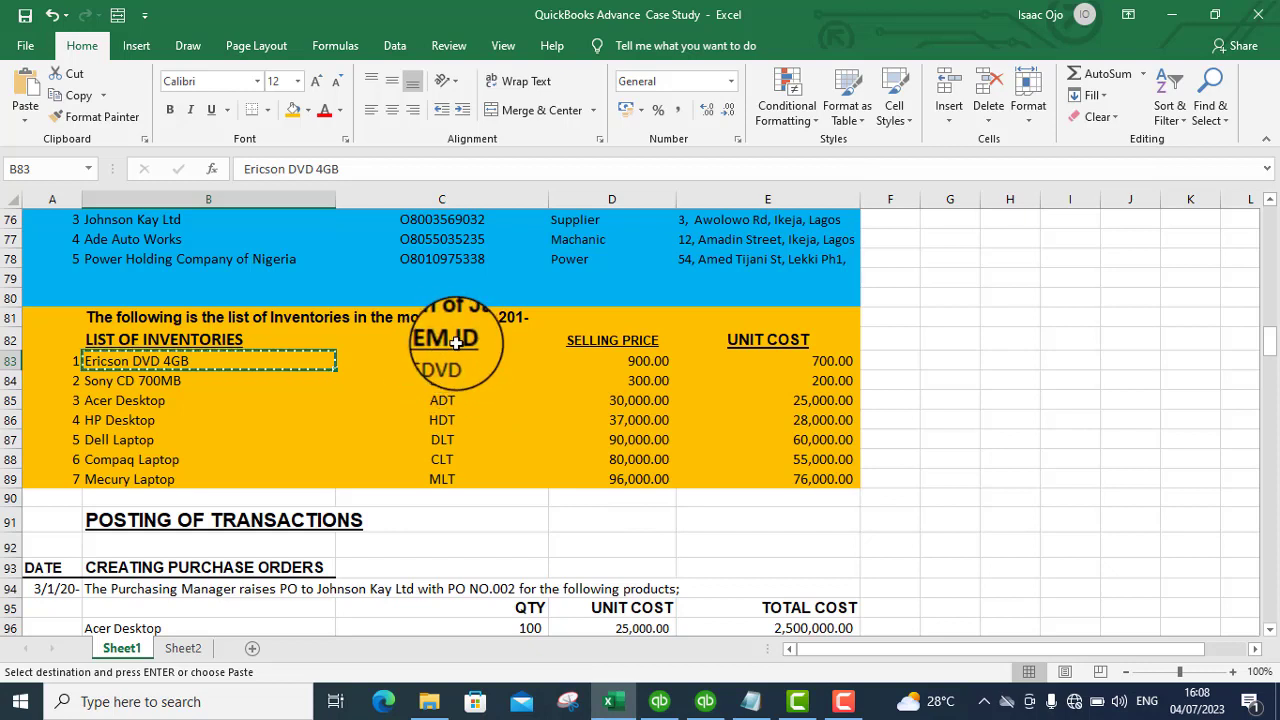
left_click(452, 361)
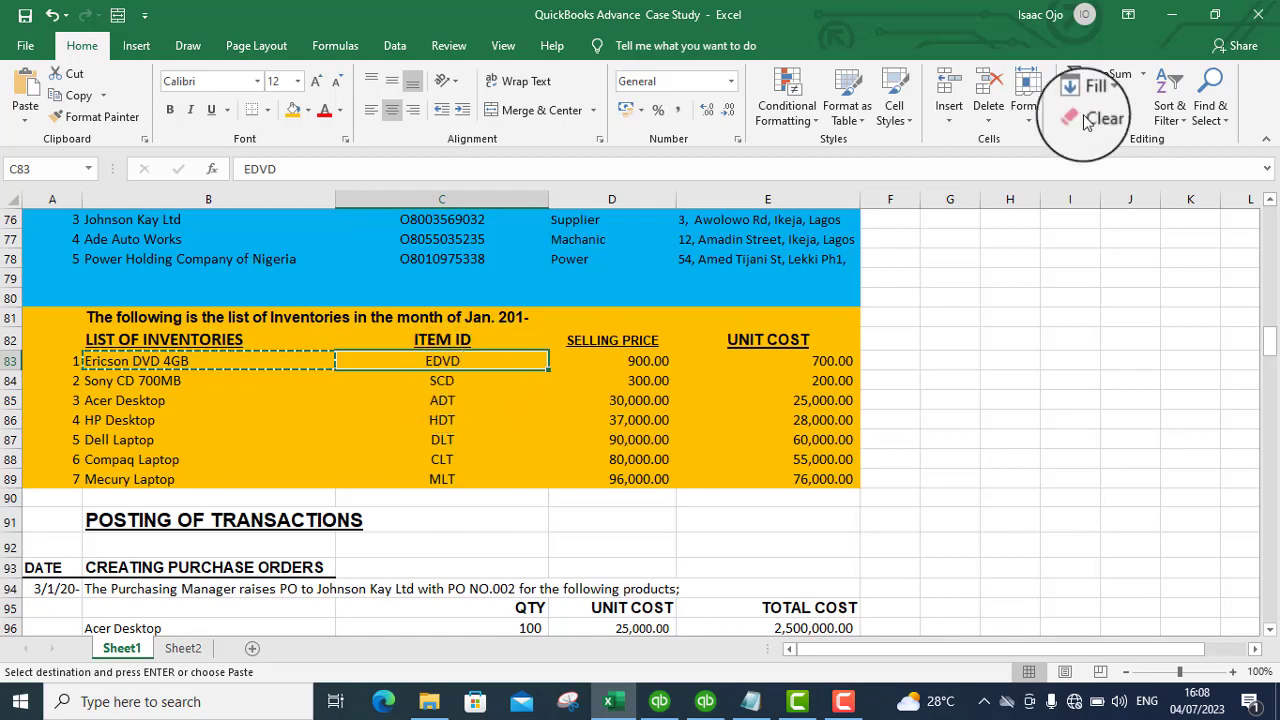
left_click(1172, 15)
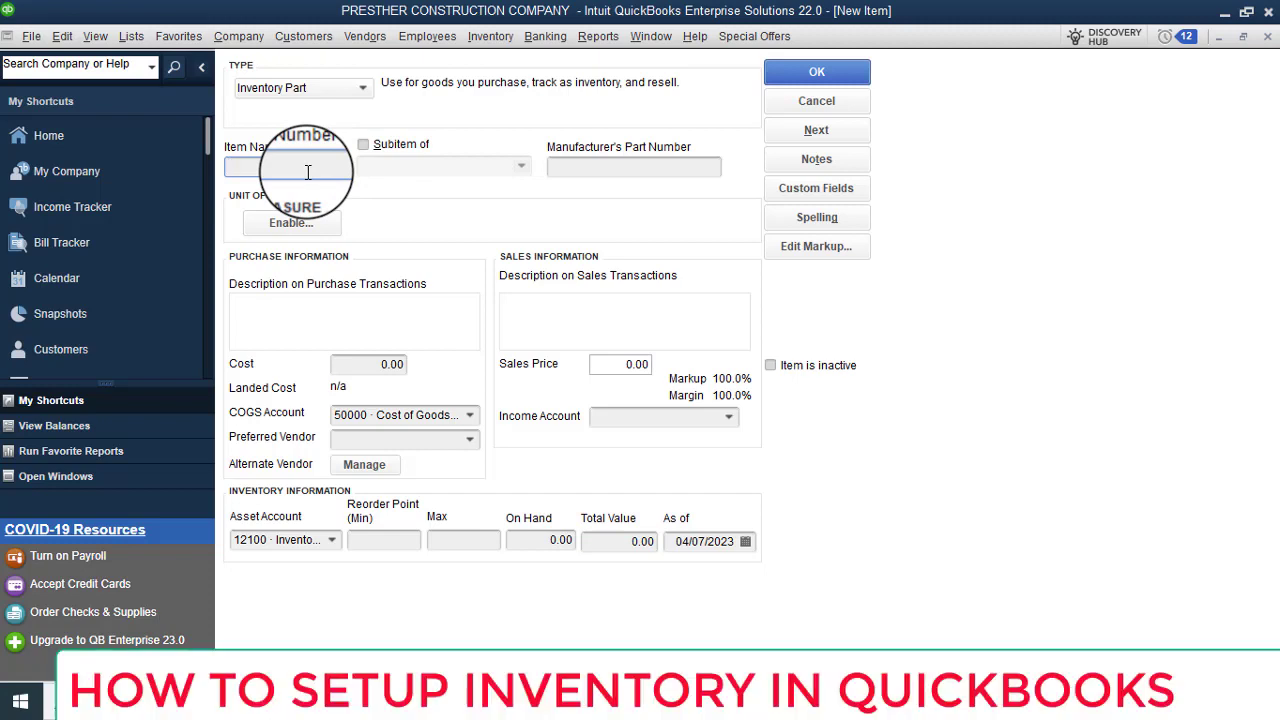
type("EDVD")
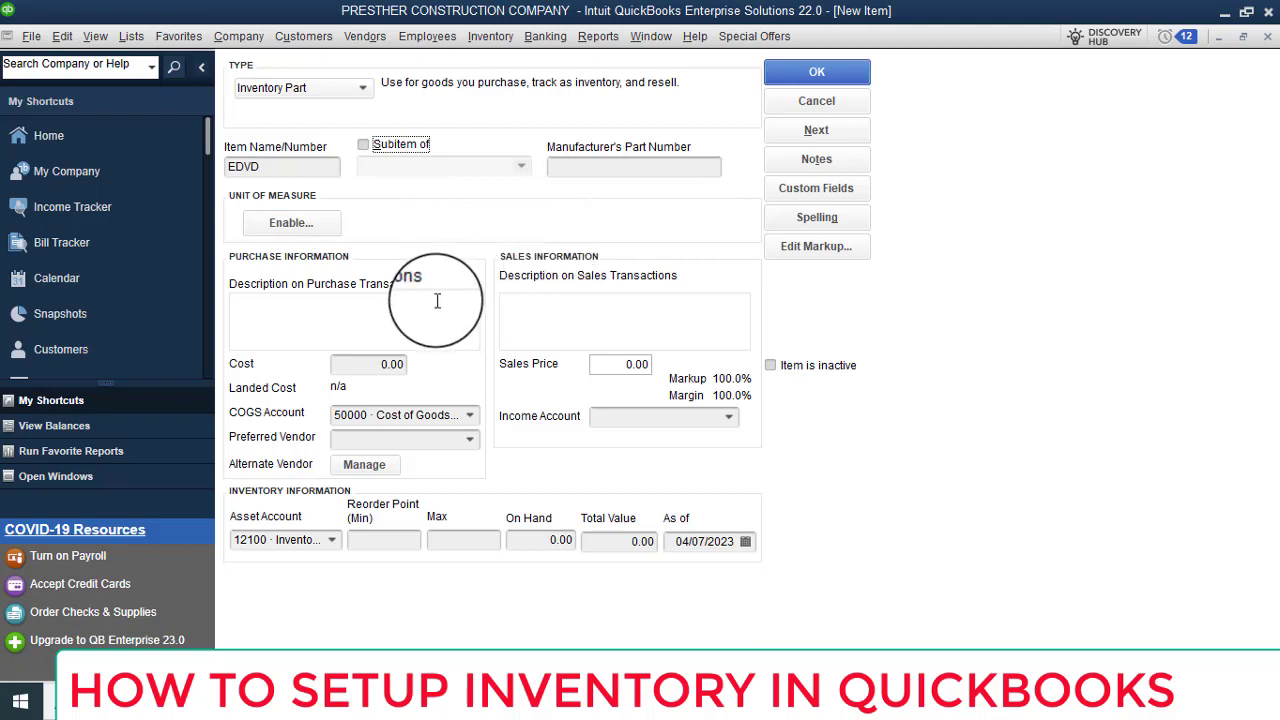
Paste the copied name Ericson DVD 4GB as the description on purchase transactions.
left_click(614, 168)
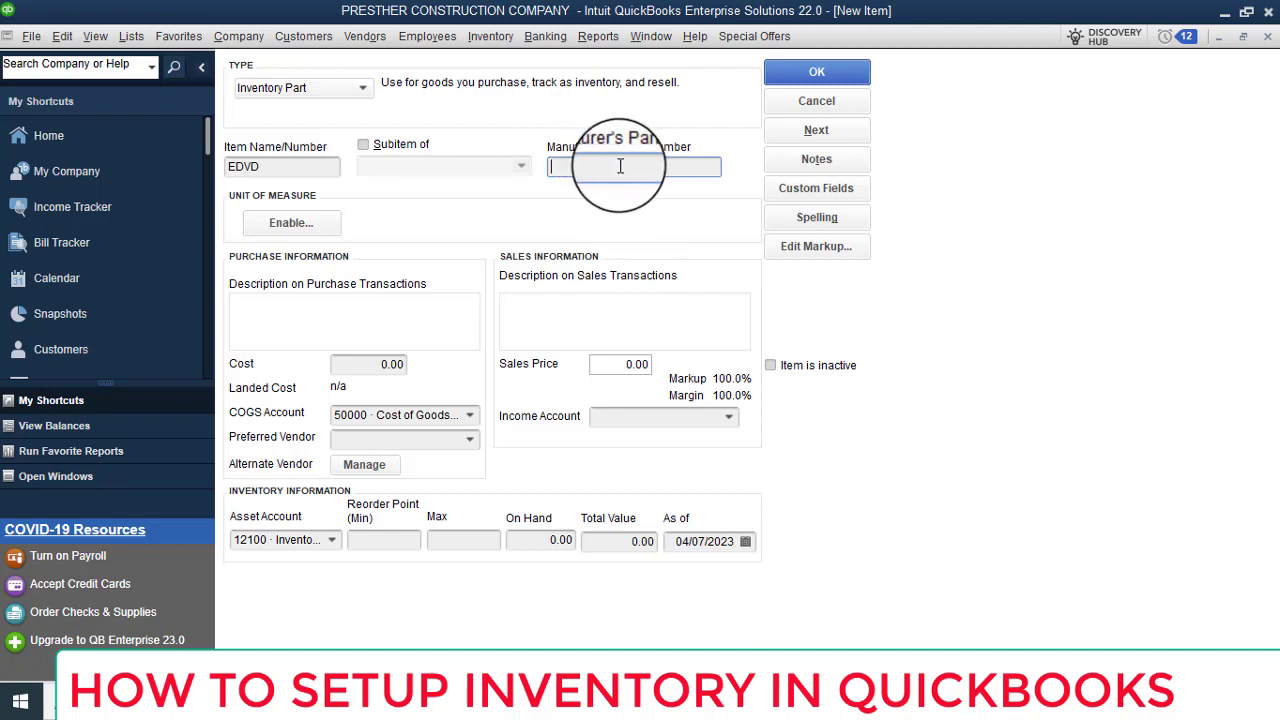
left_click(338, 303)
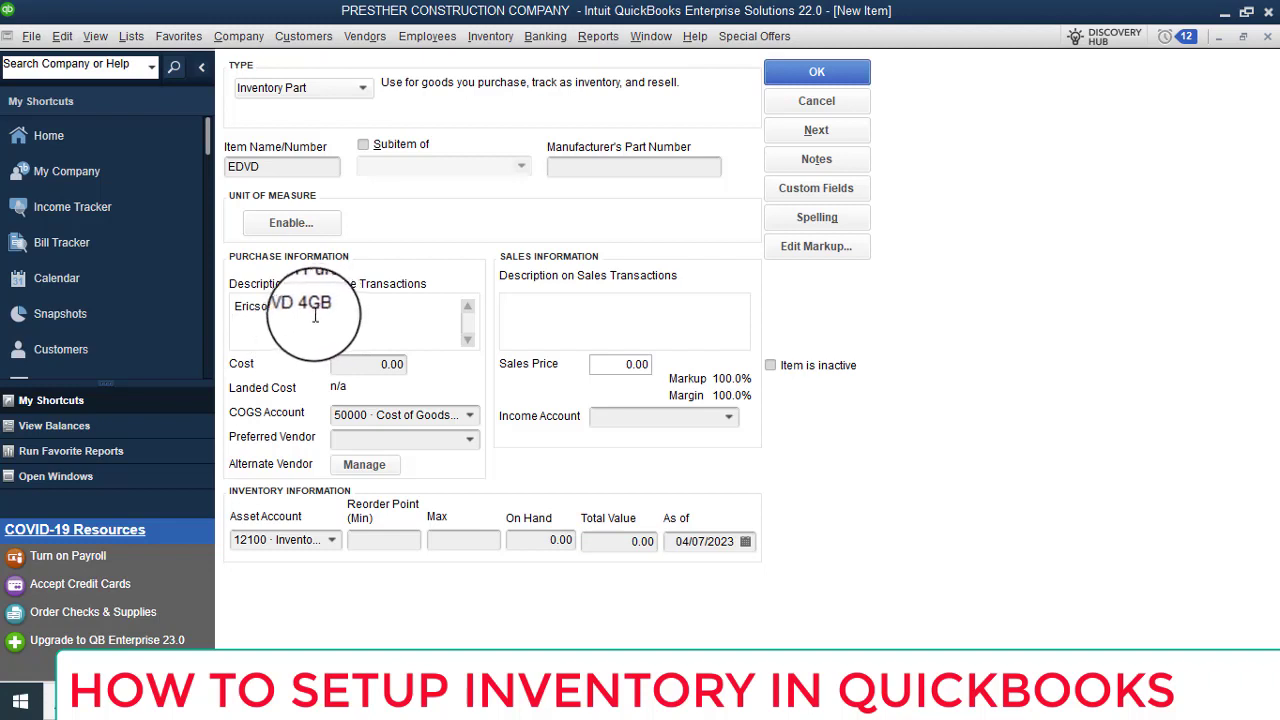
key("Return")
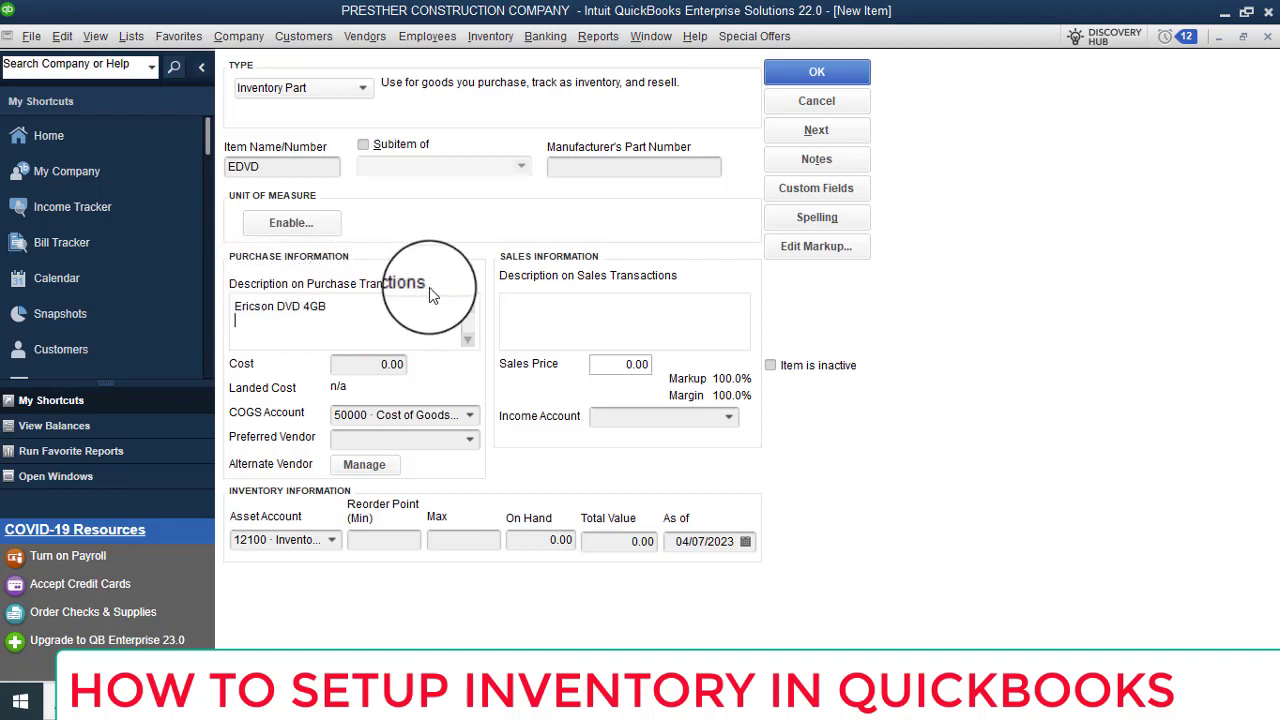
key("Tab")
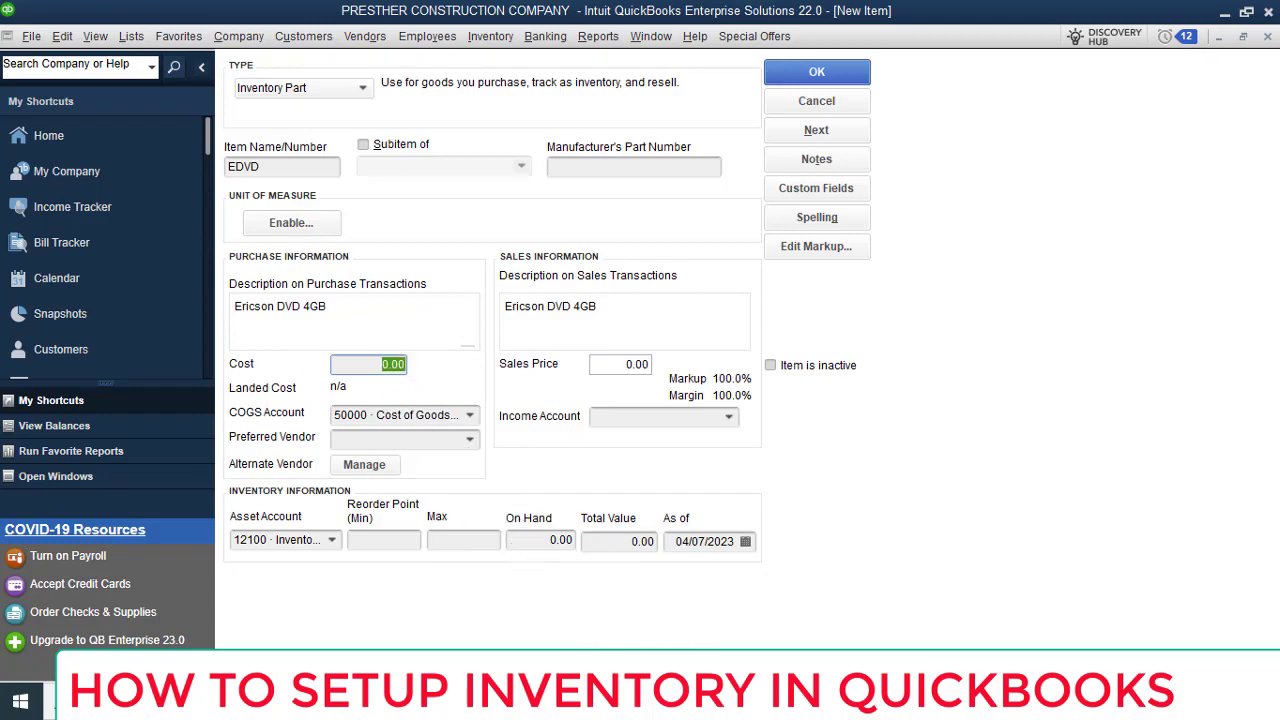
Copy the unit cost of Ericson DVD 4GB from cell E83 in Excel and set the item's cost to 700.00 in QuickBooks.
key("alt+Tab")
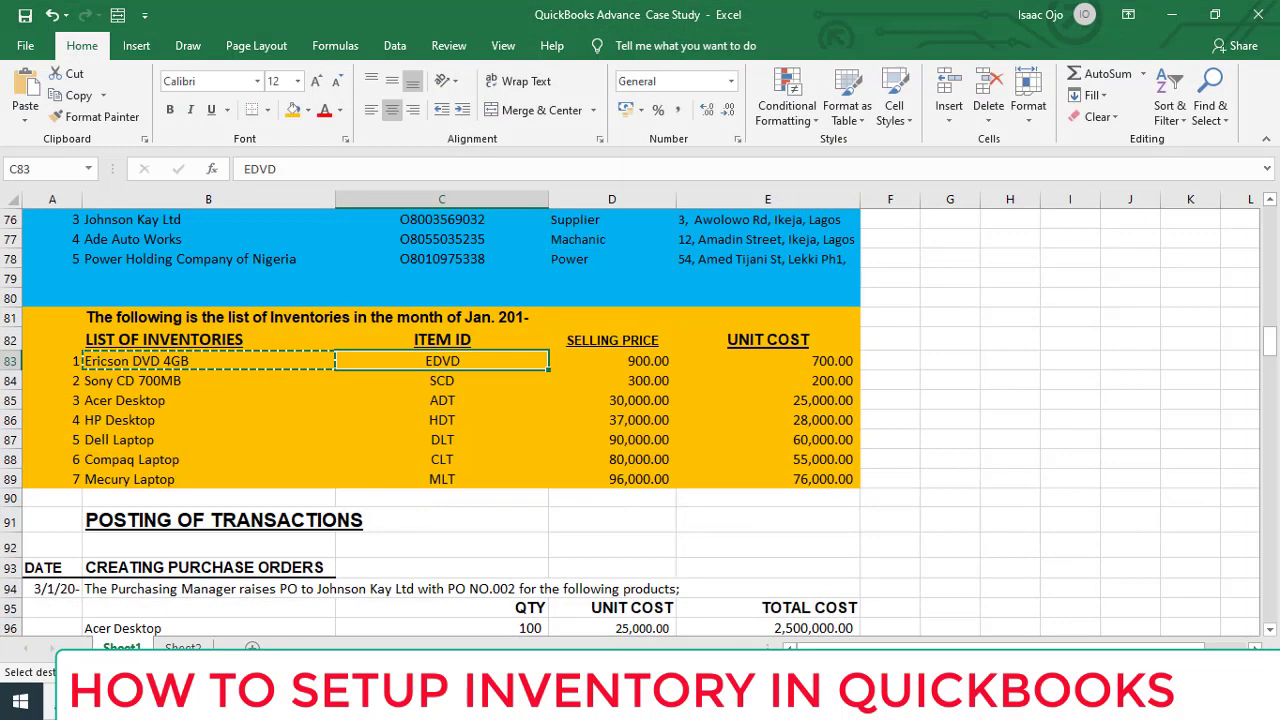
left_click(648, 361)
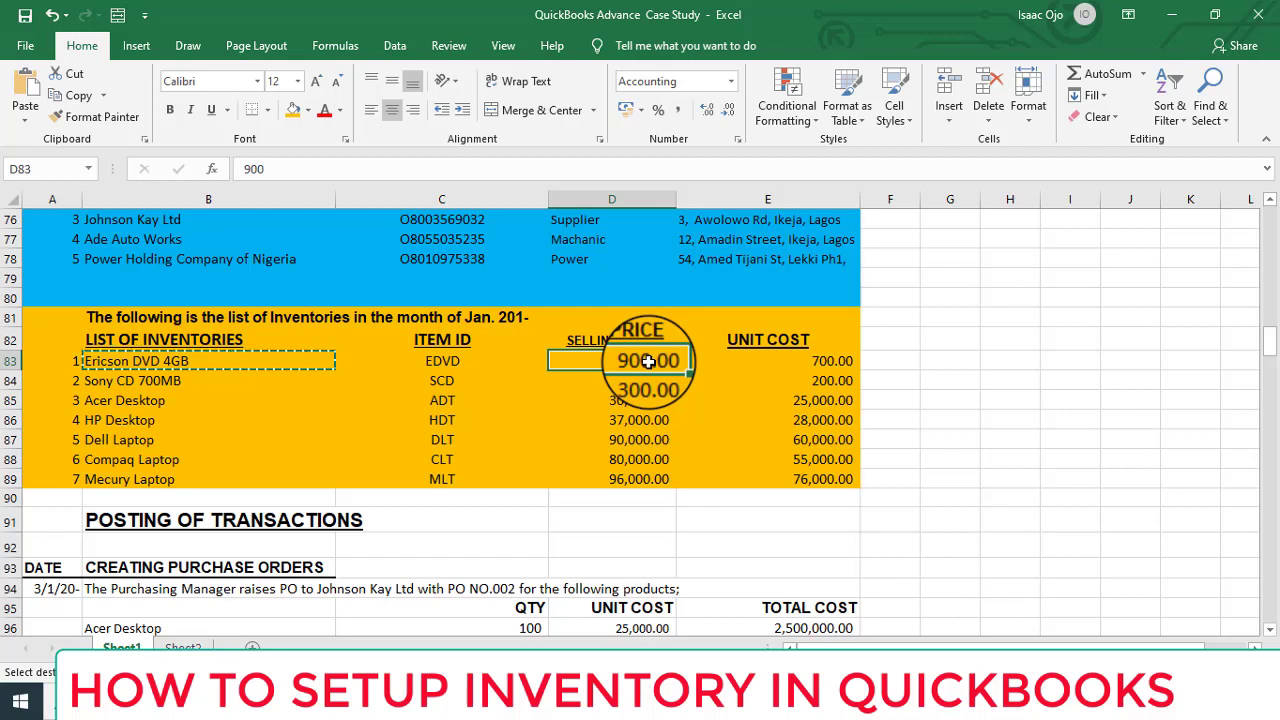
left_click(825, 362)
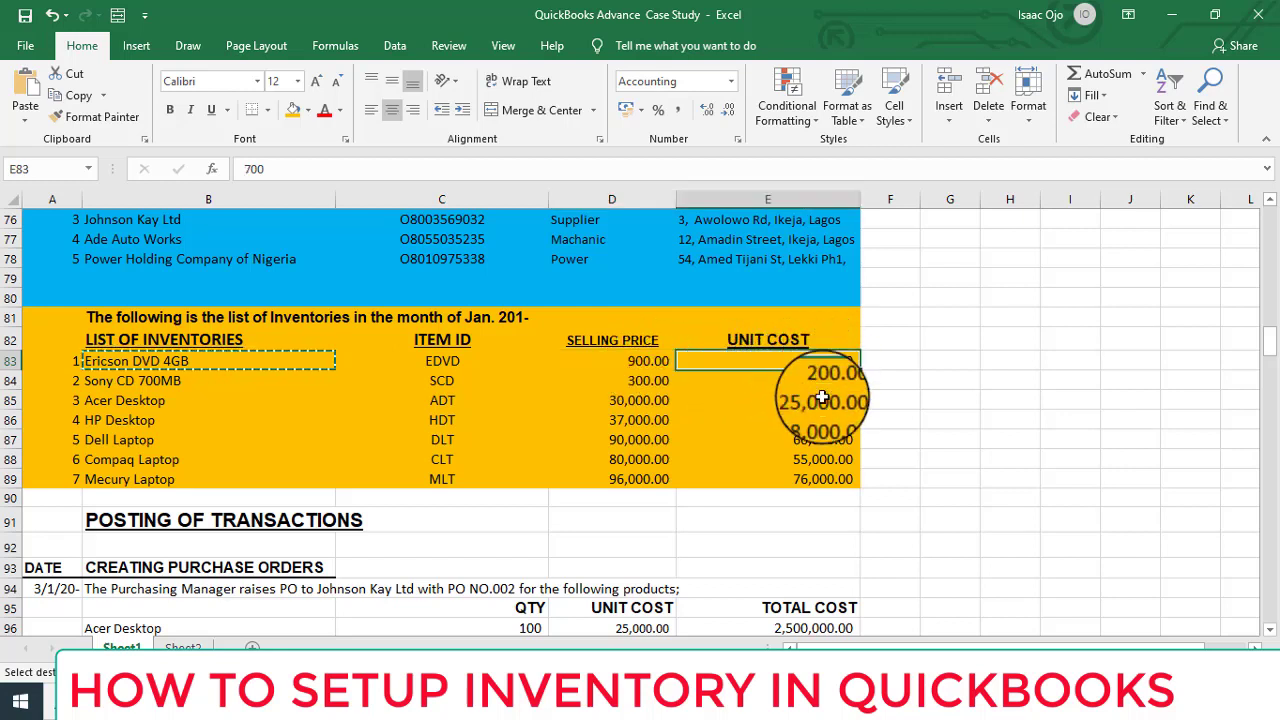
key("ctrl+c")
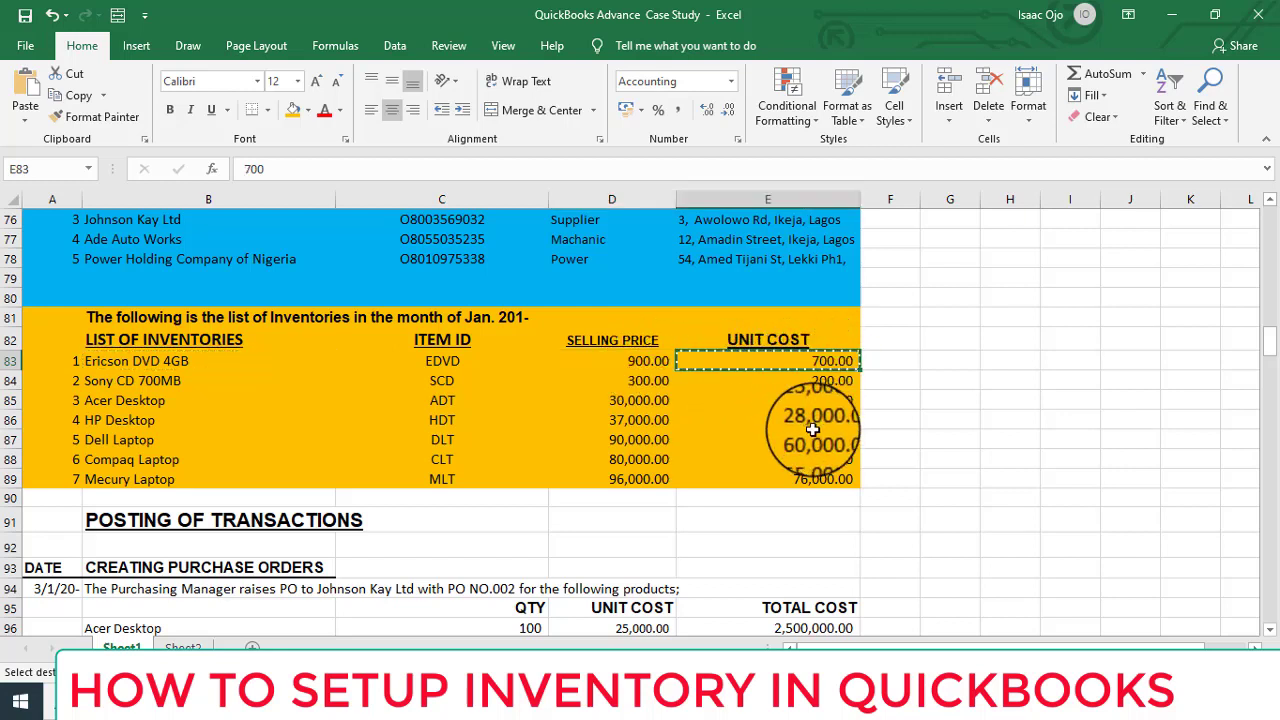
left_click(1173, 24)
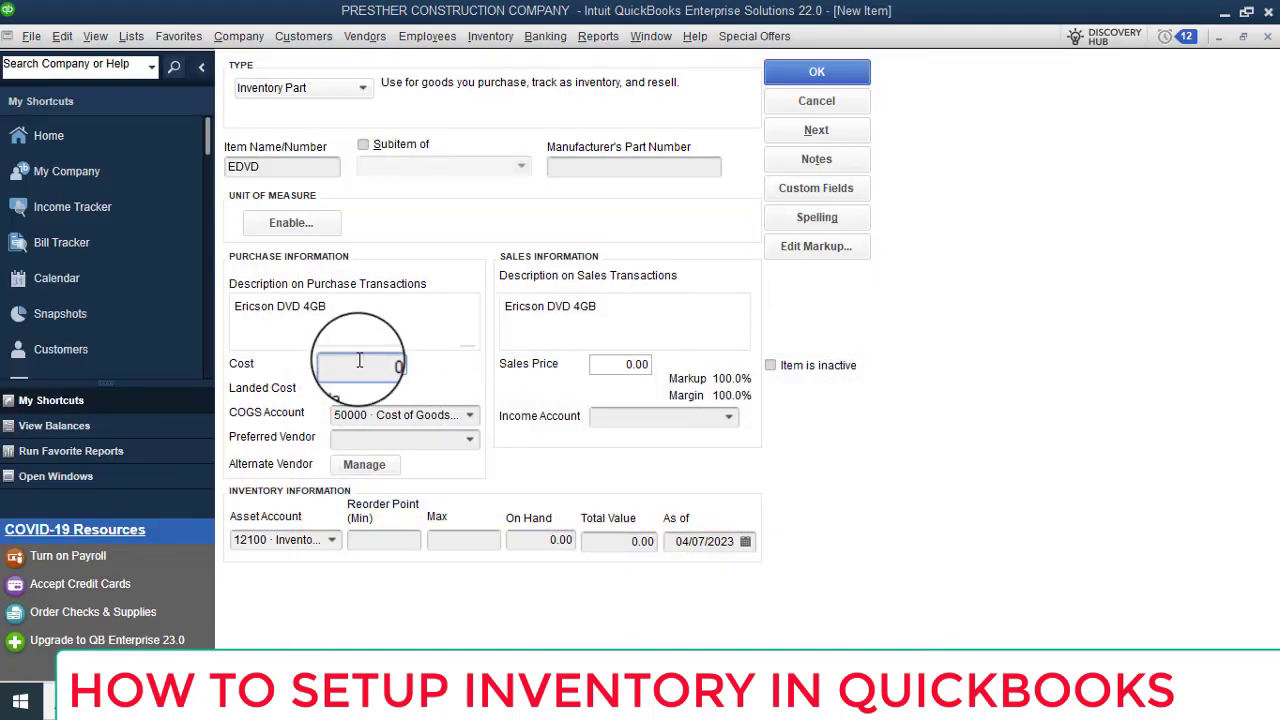
left_click(388, 364)
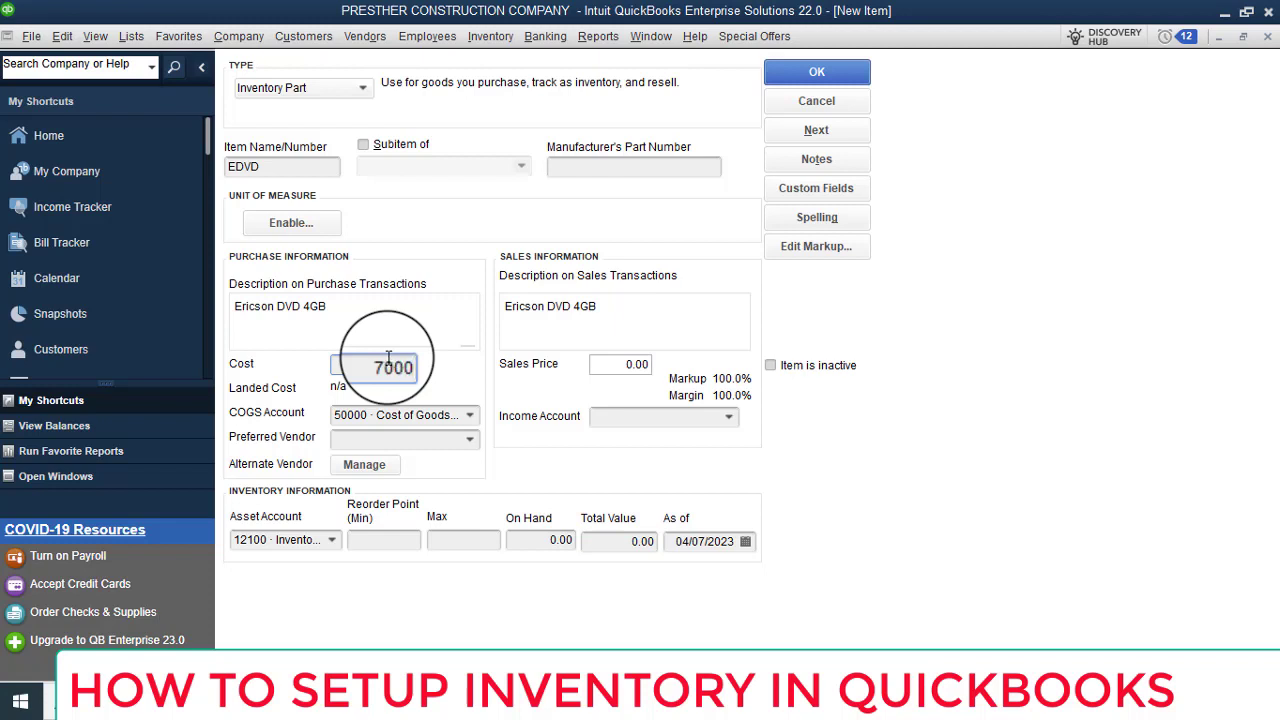
key("Tab")
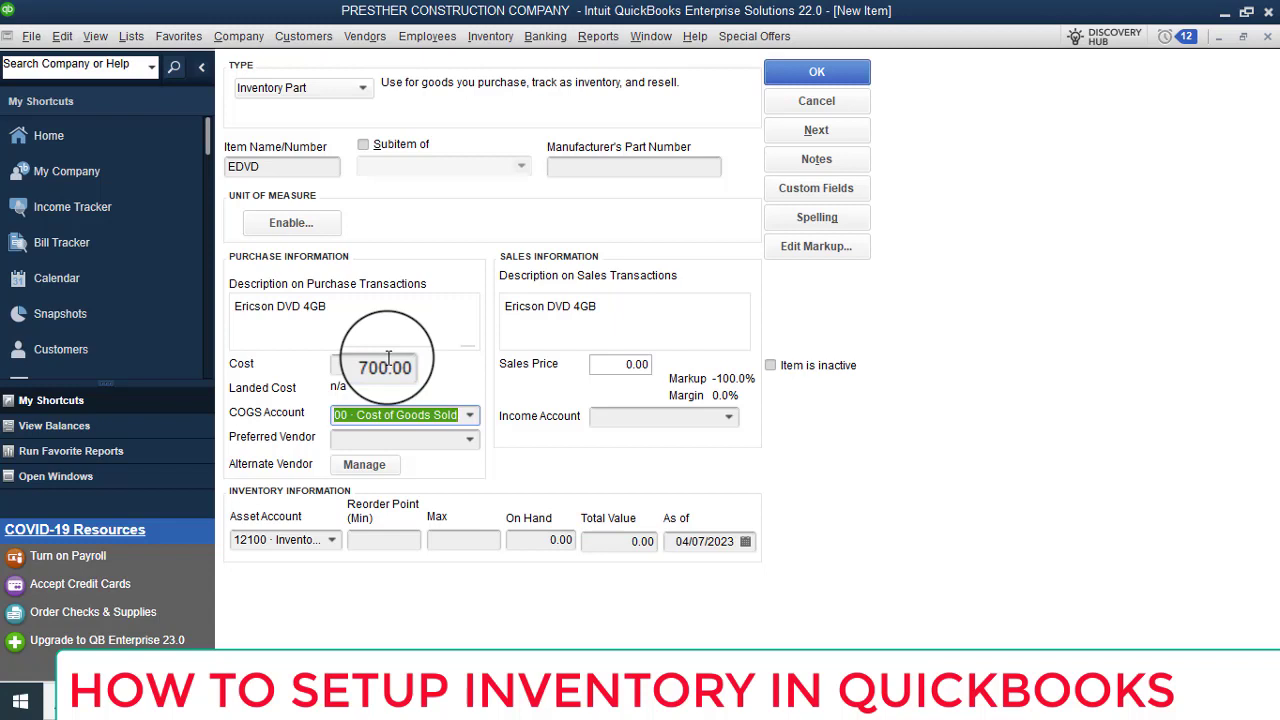
Set the item's sales price to 900.00.
left_click(628, 365)
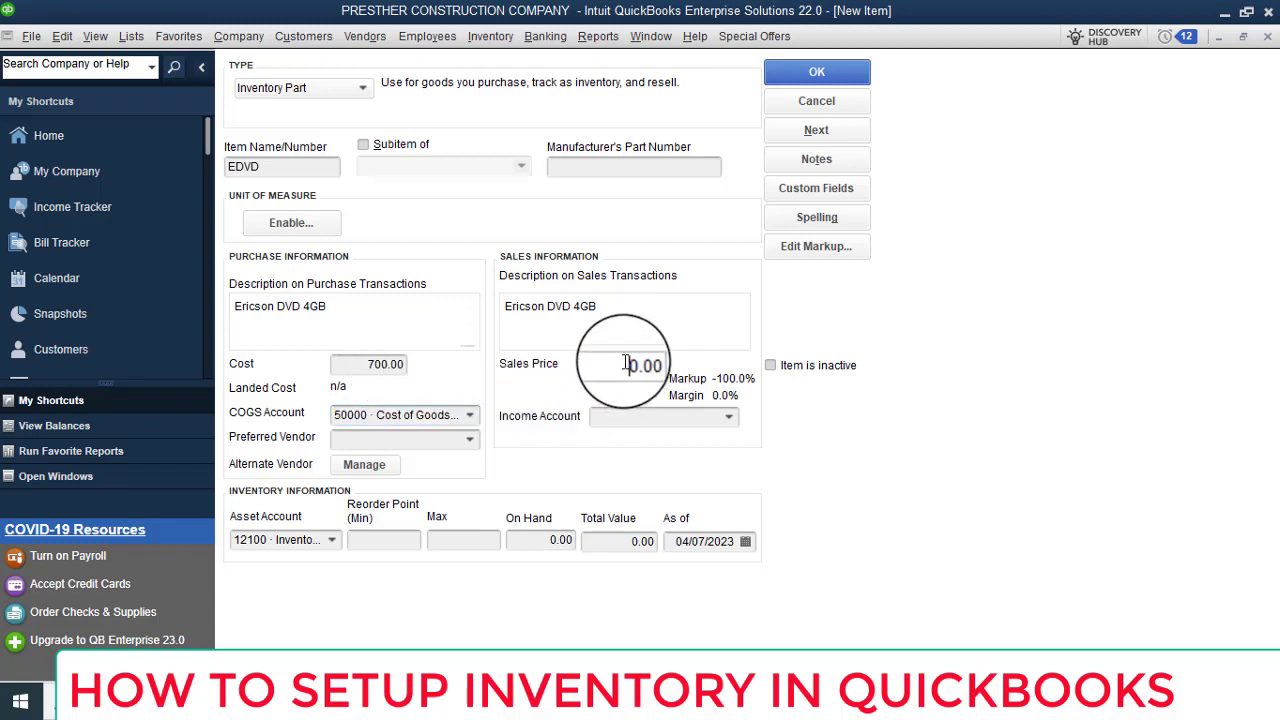
left_click_drag(625, 364, 664, 366)
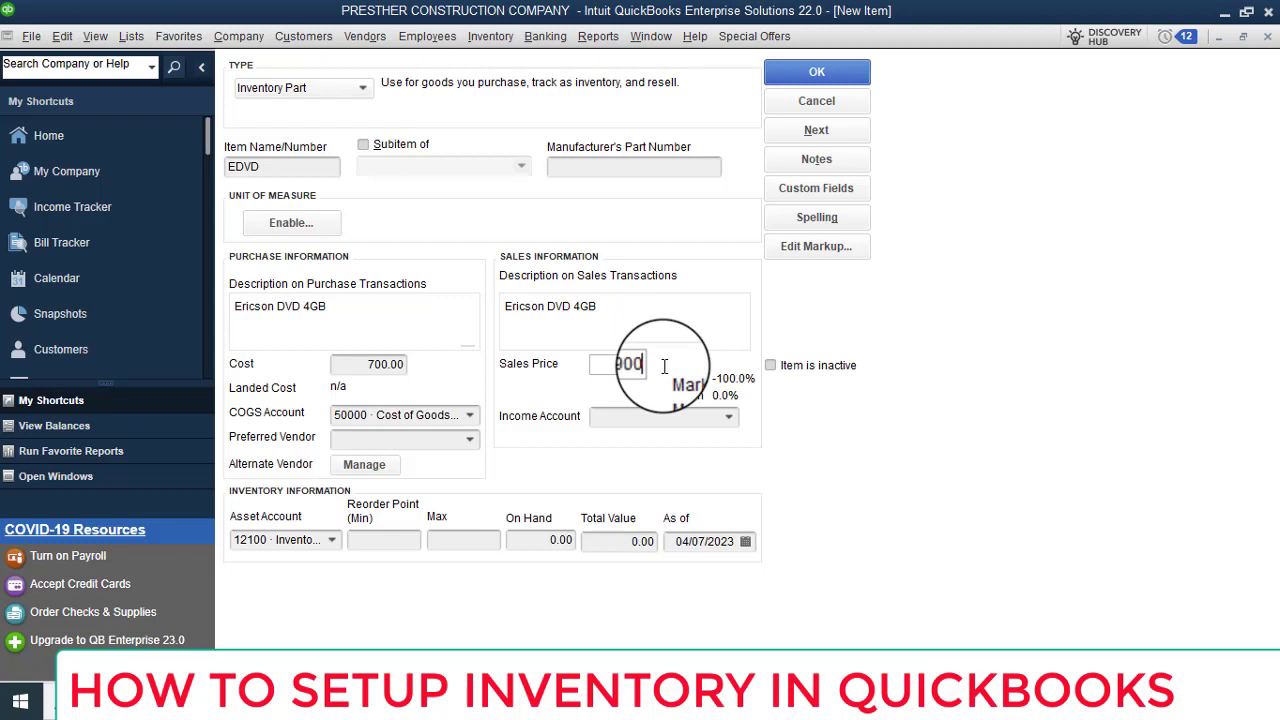
type("900.00")
key("Tab")
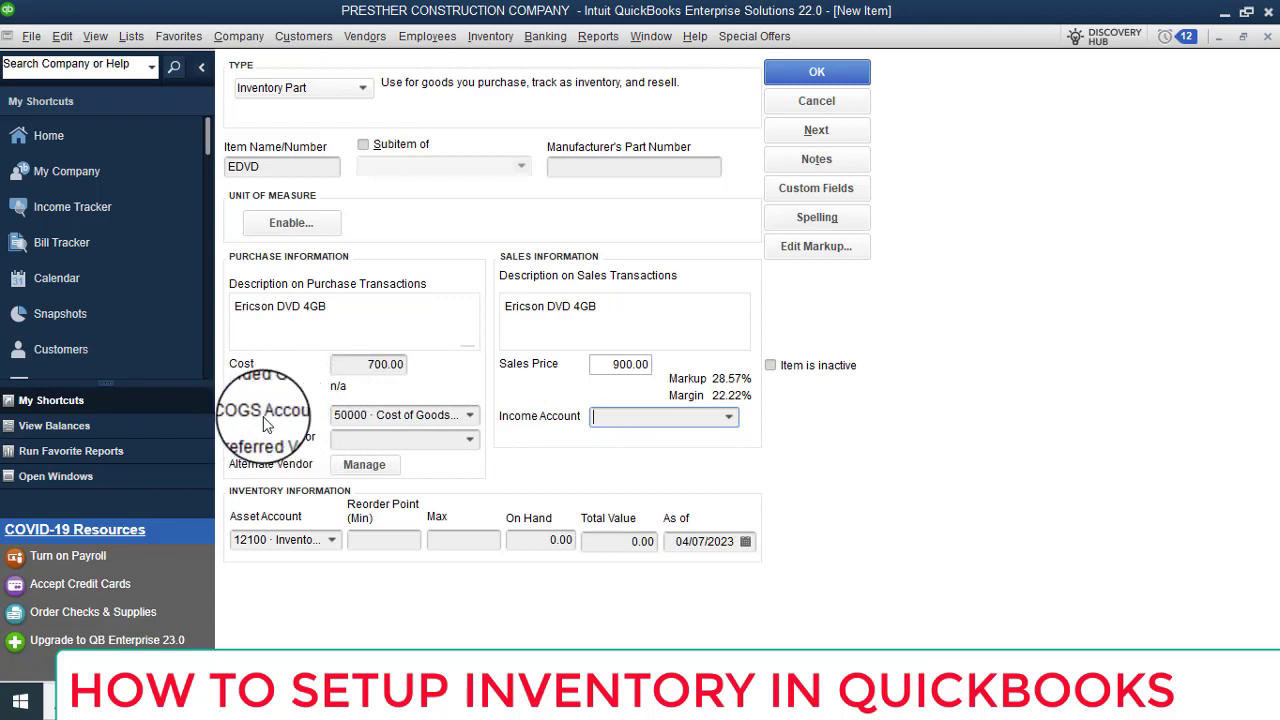
Keep 50000 · Cost of Goods Sold as the item's COGS account and assign 42600 · Construction Income as its income account.
left_click(471, 418)
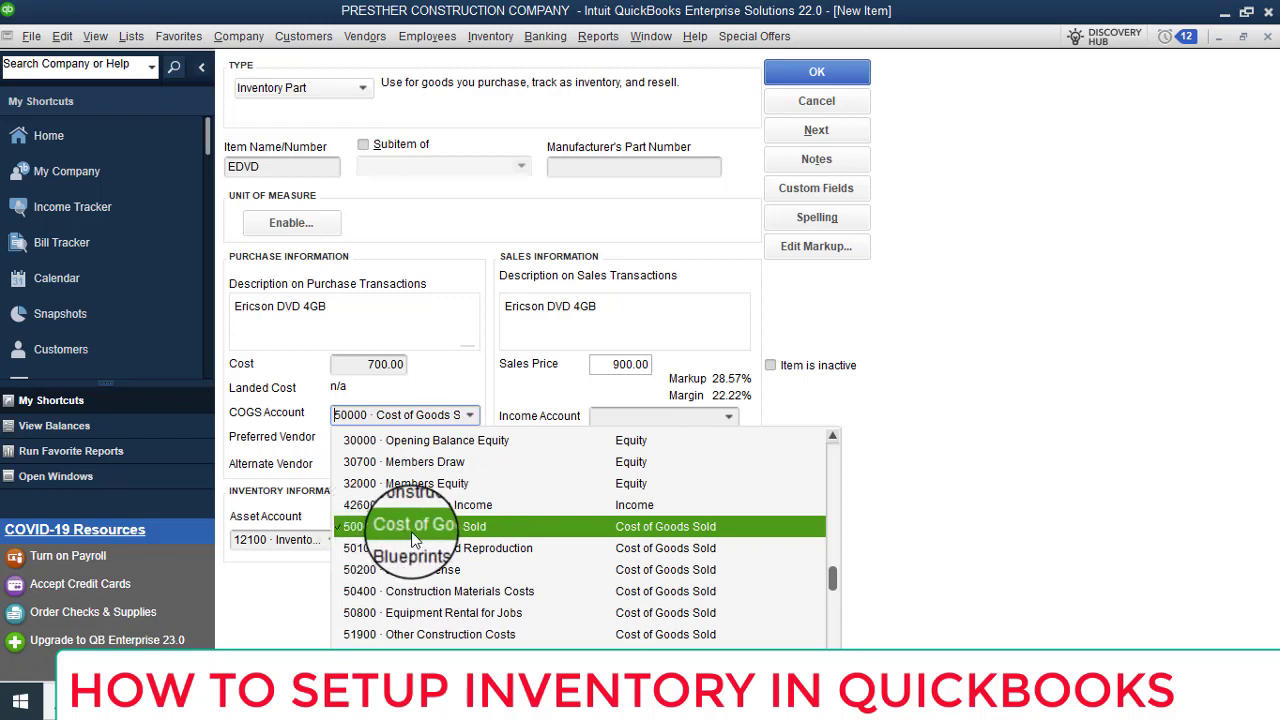
left_click(535, 538)
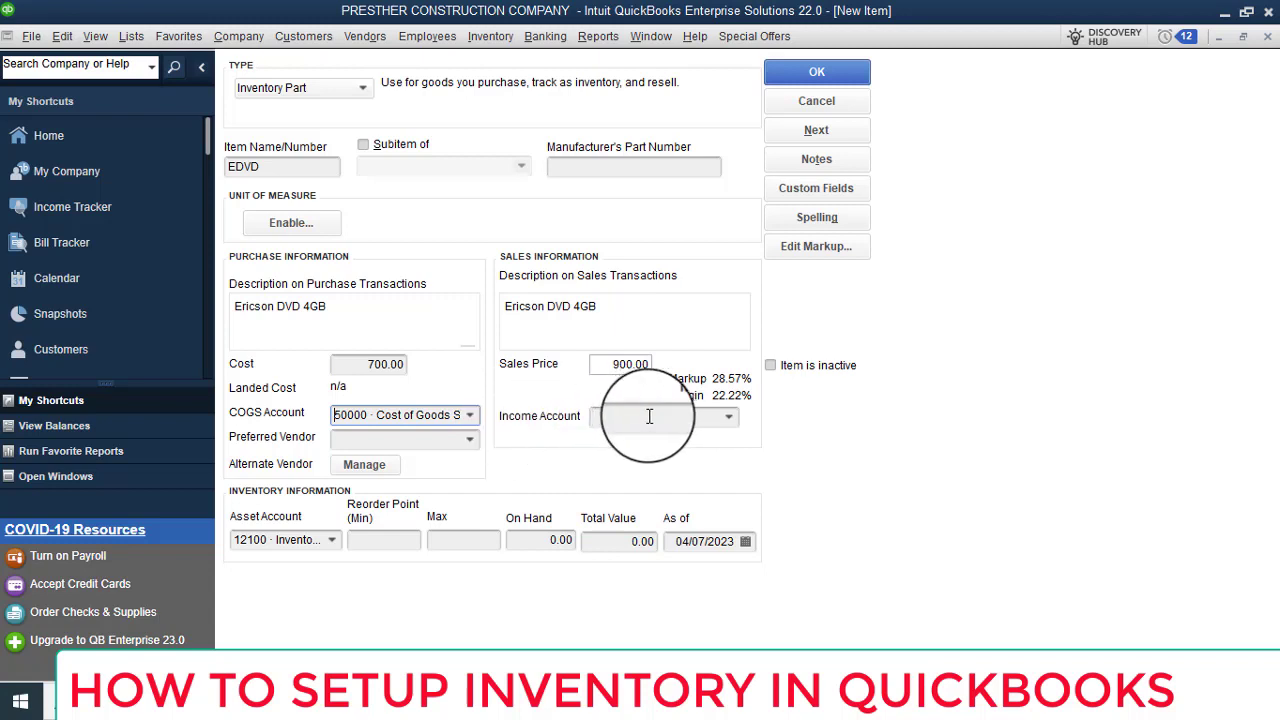
left_click(731, 417)
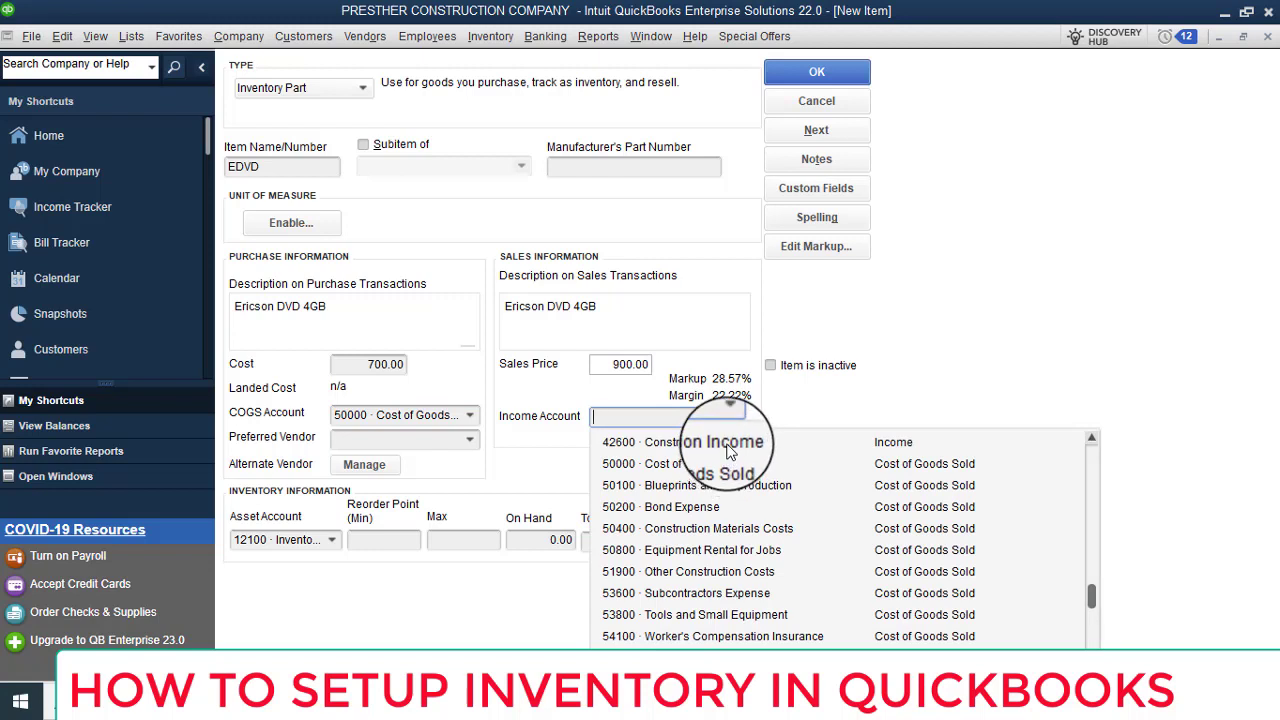
left_click(728, 445)
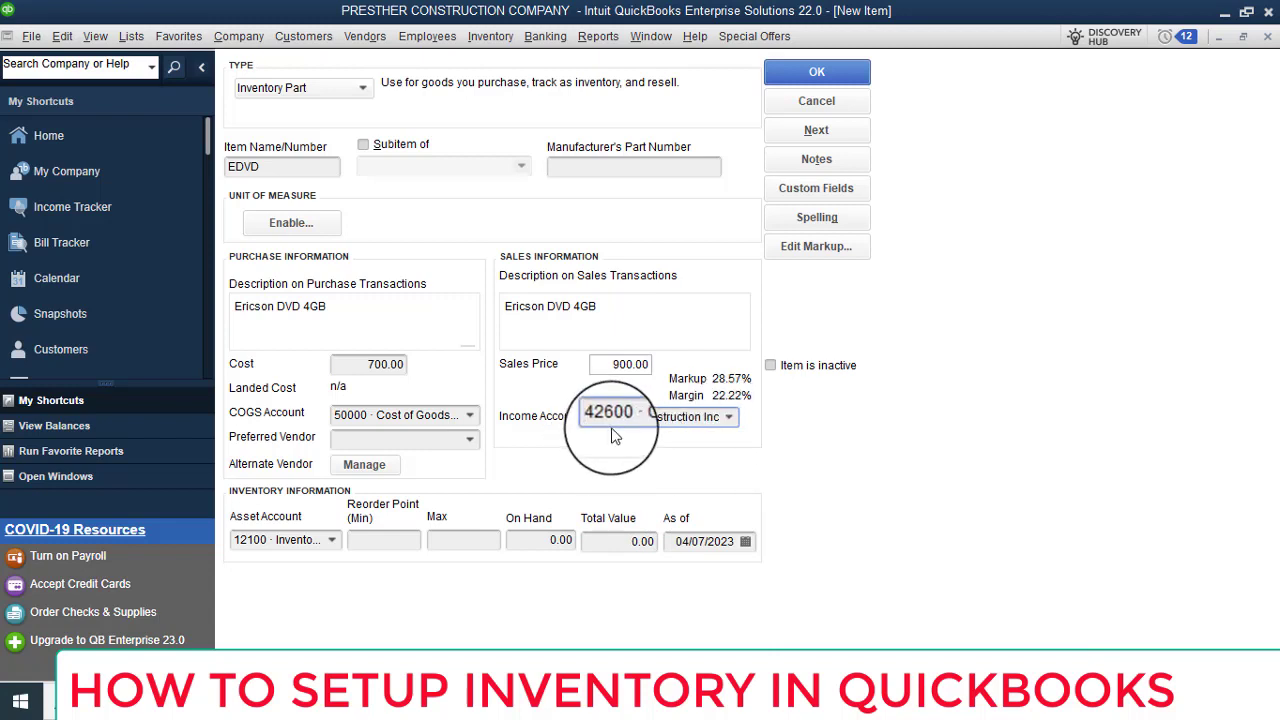
left_click(735, 418)
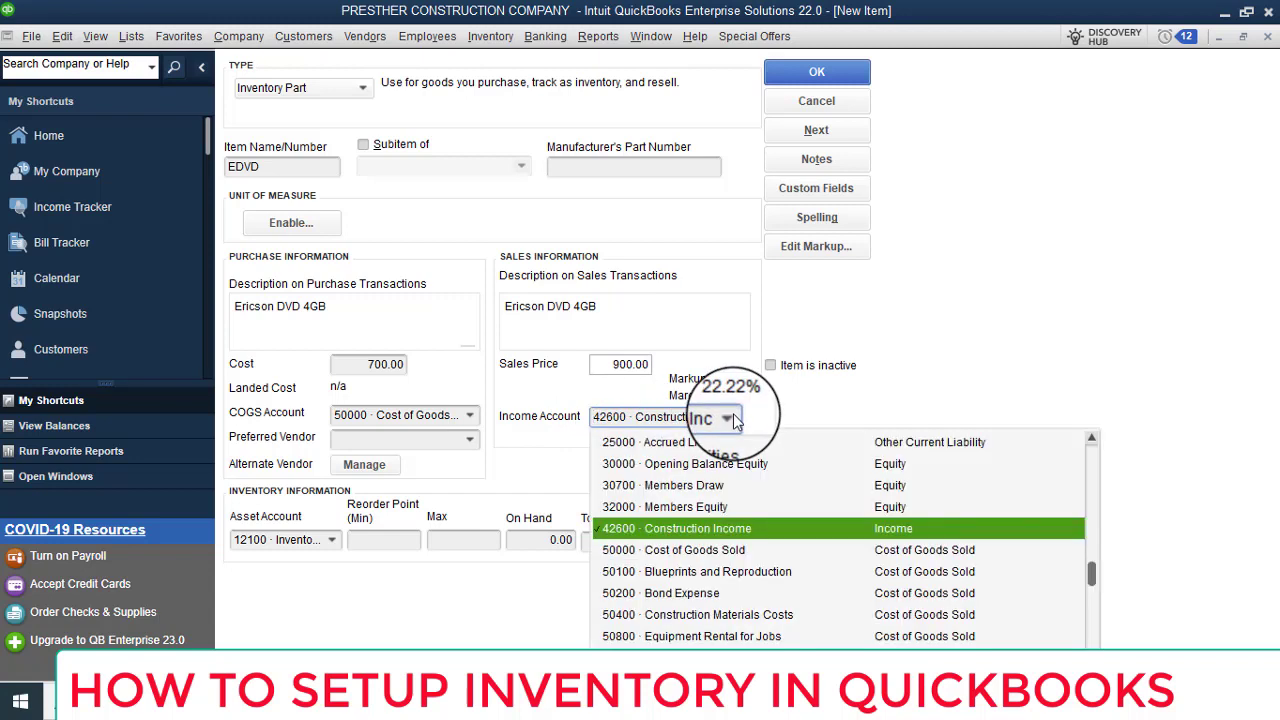
left_click(735, 420)
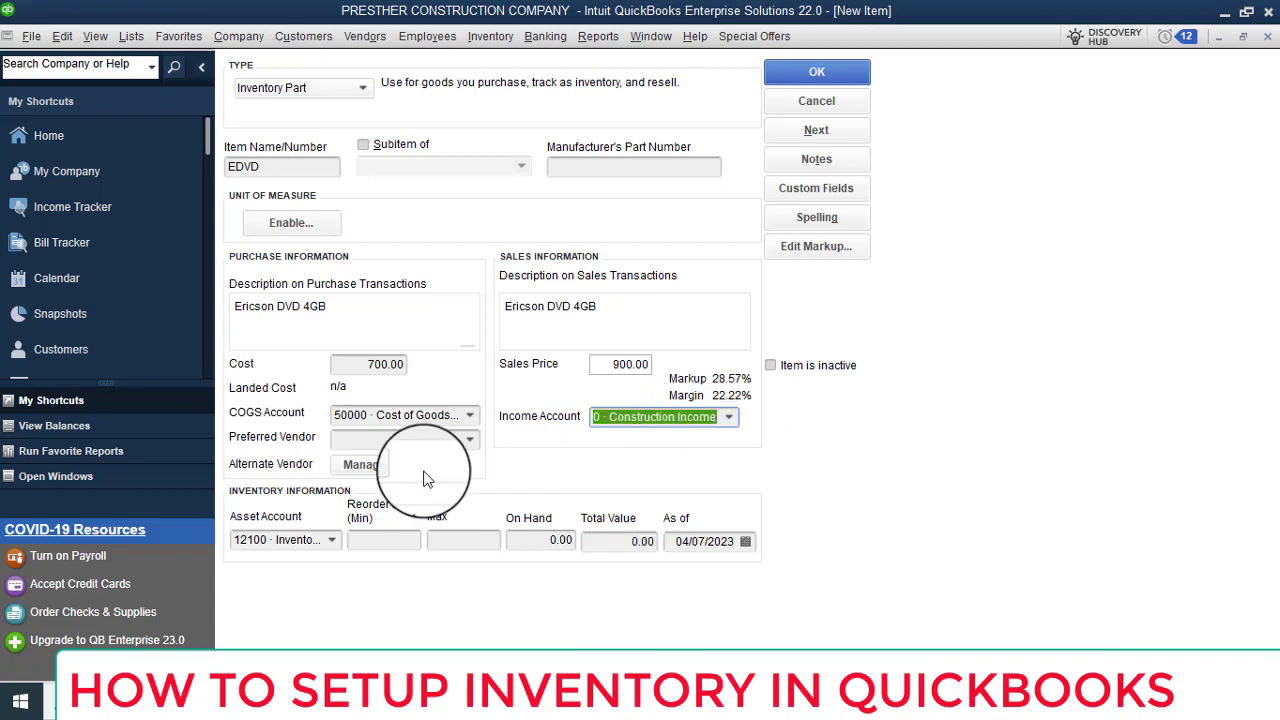
Set IT World Ltd as the item's preferred vendor and try to manage its alternate vendors.
left_click(476, 448)
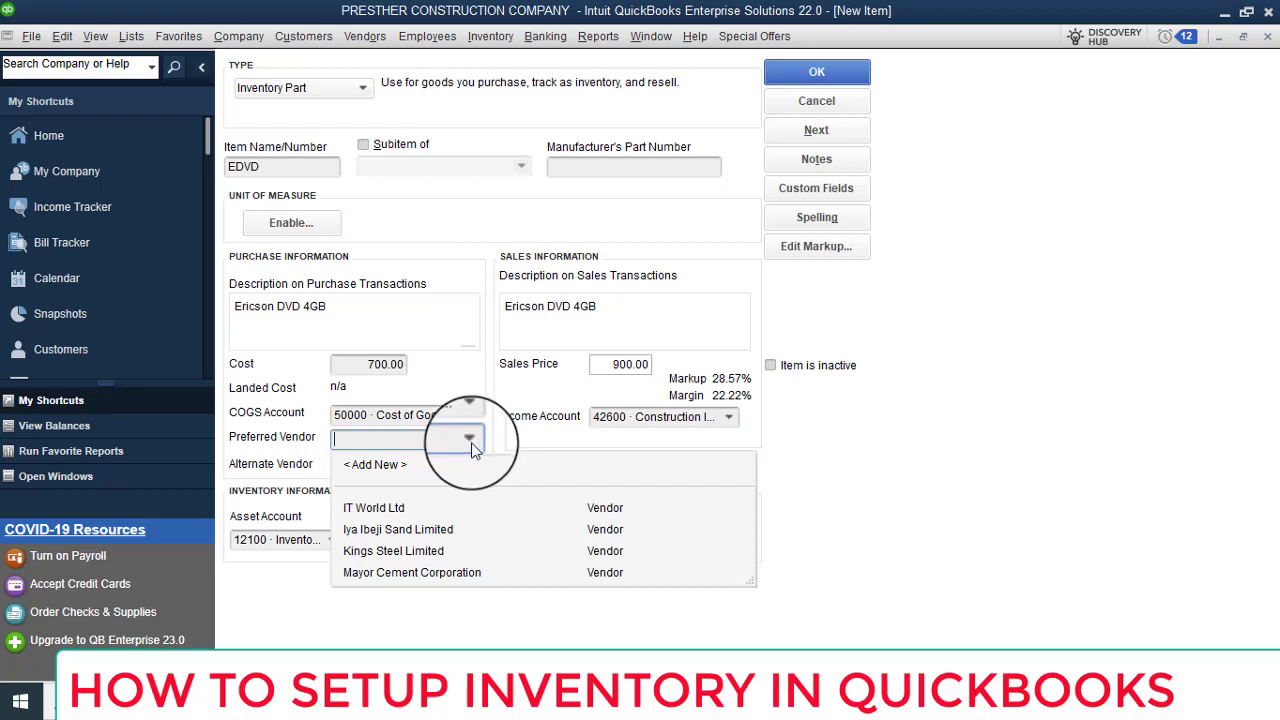
left_click(383, 508)
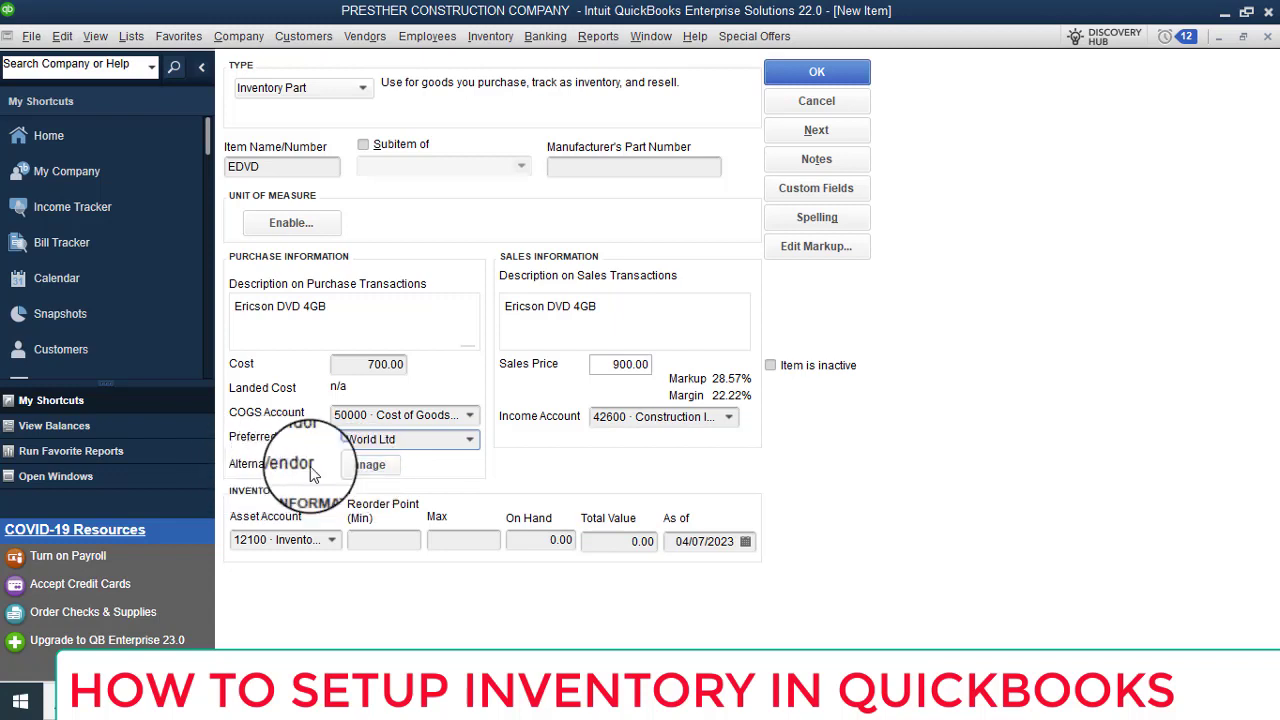
left_click(368, 467)
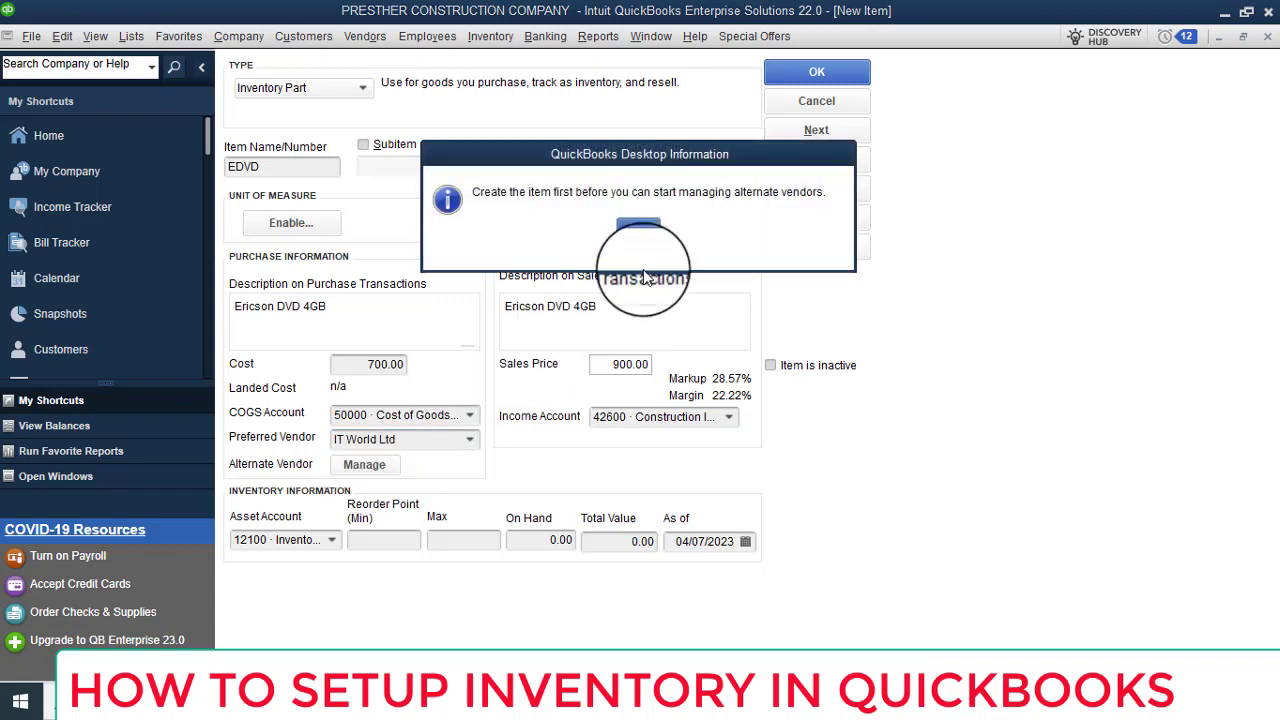
left_click(638, 228)
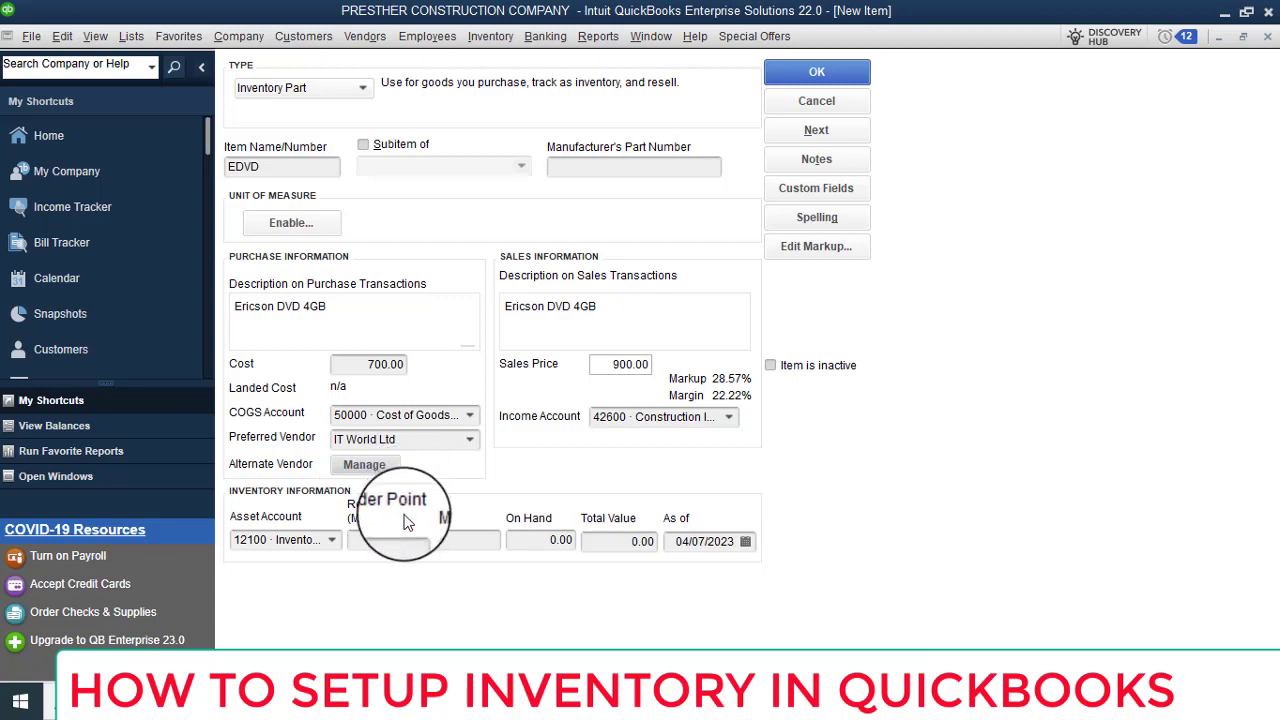
Keep 12100 · Inventory Asset as the asset account and set the reorder point to 20, the maximum to 60 and the on-hand quantity to 200.
left_click(331, 541)
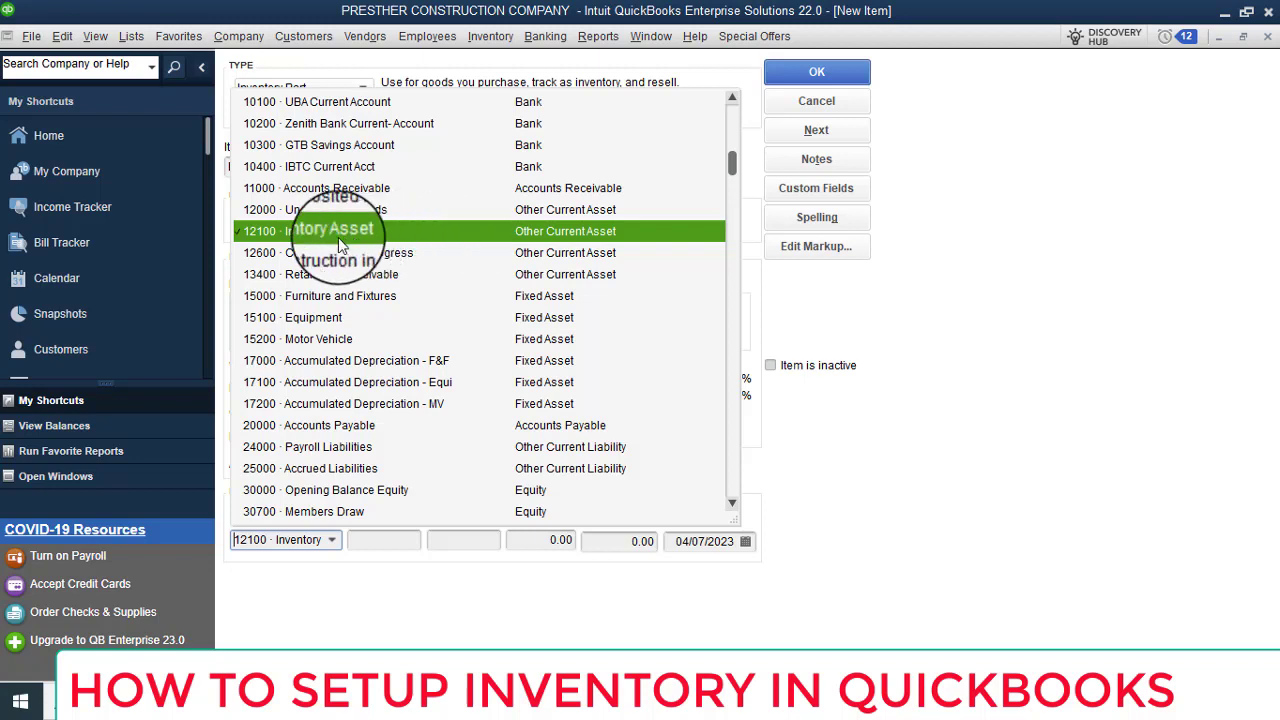
left_click(428, 231)
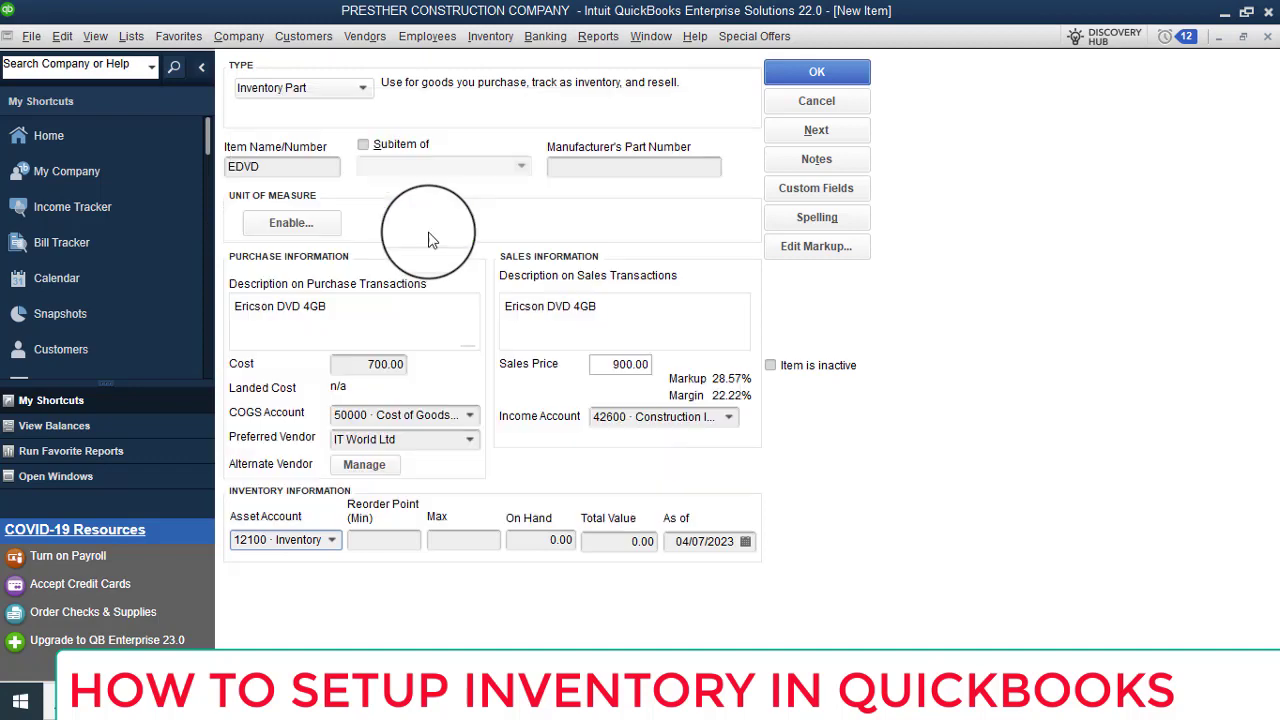
left_click(402, 543)
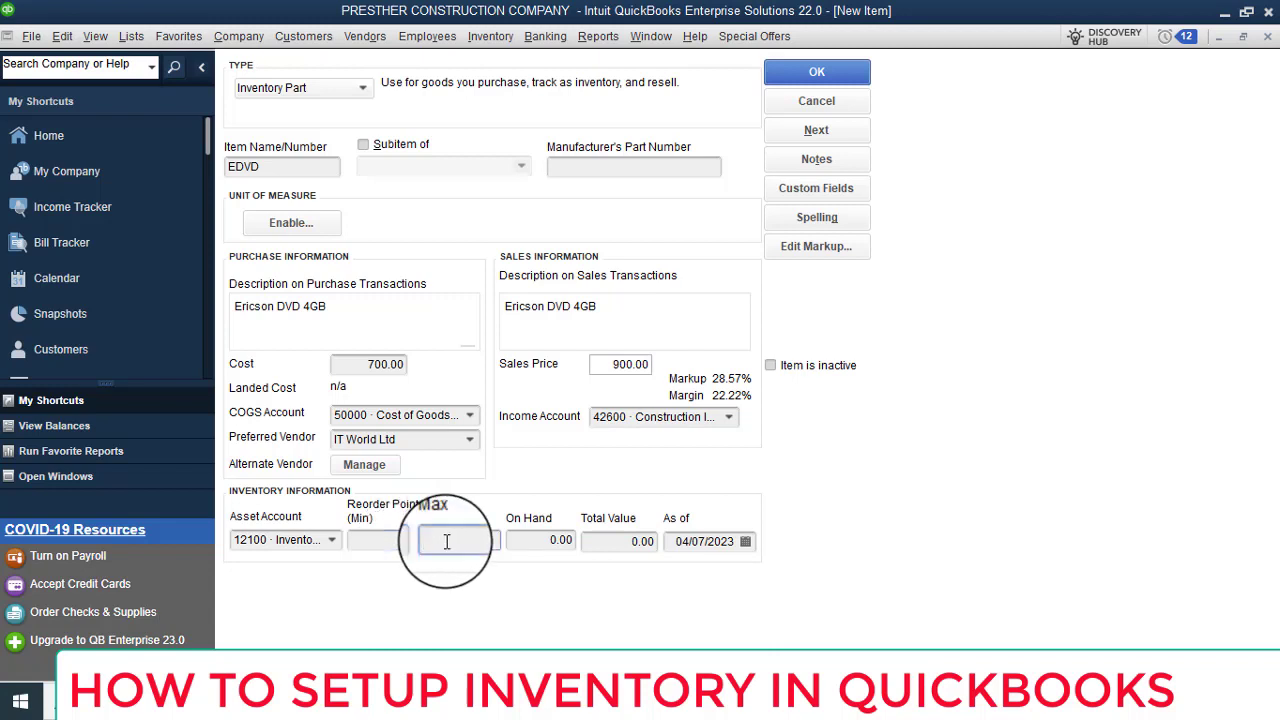
left_click(447, 541)
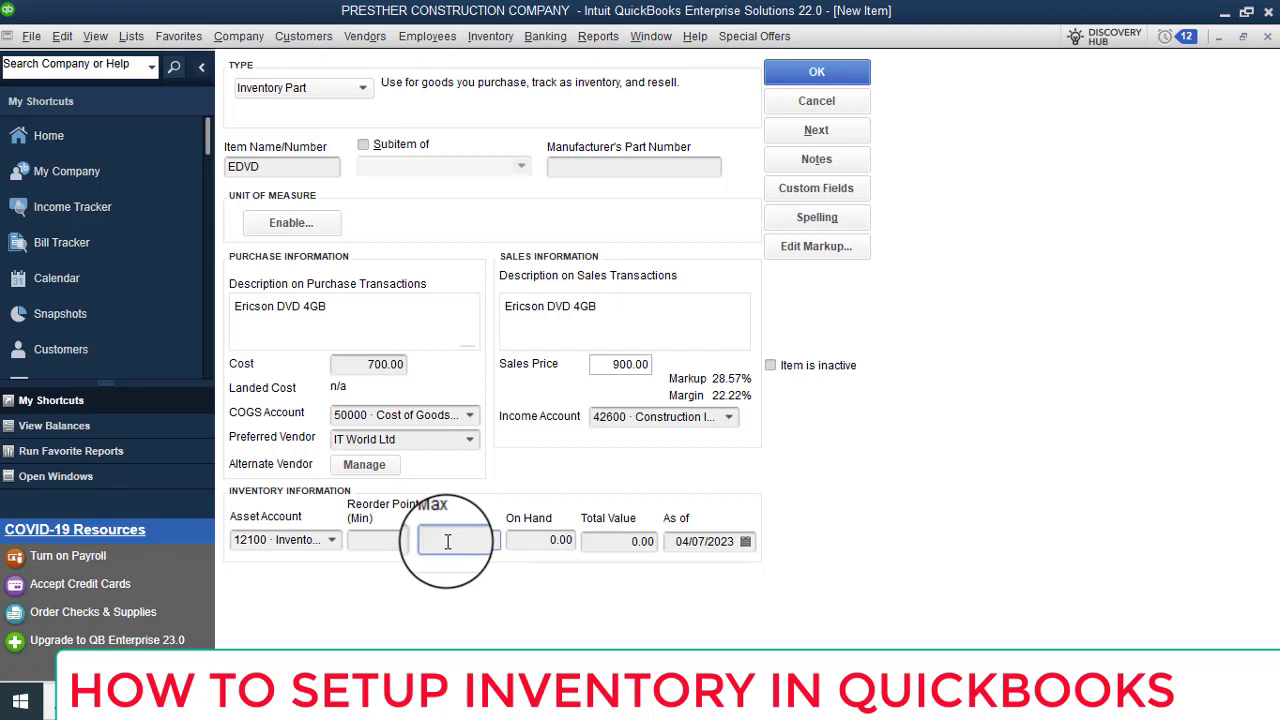
left_click(380, 541)
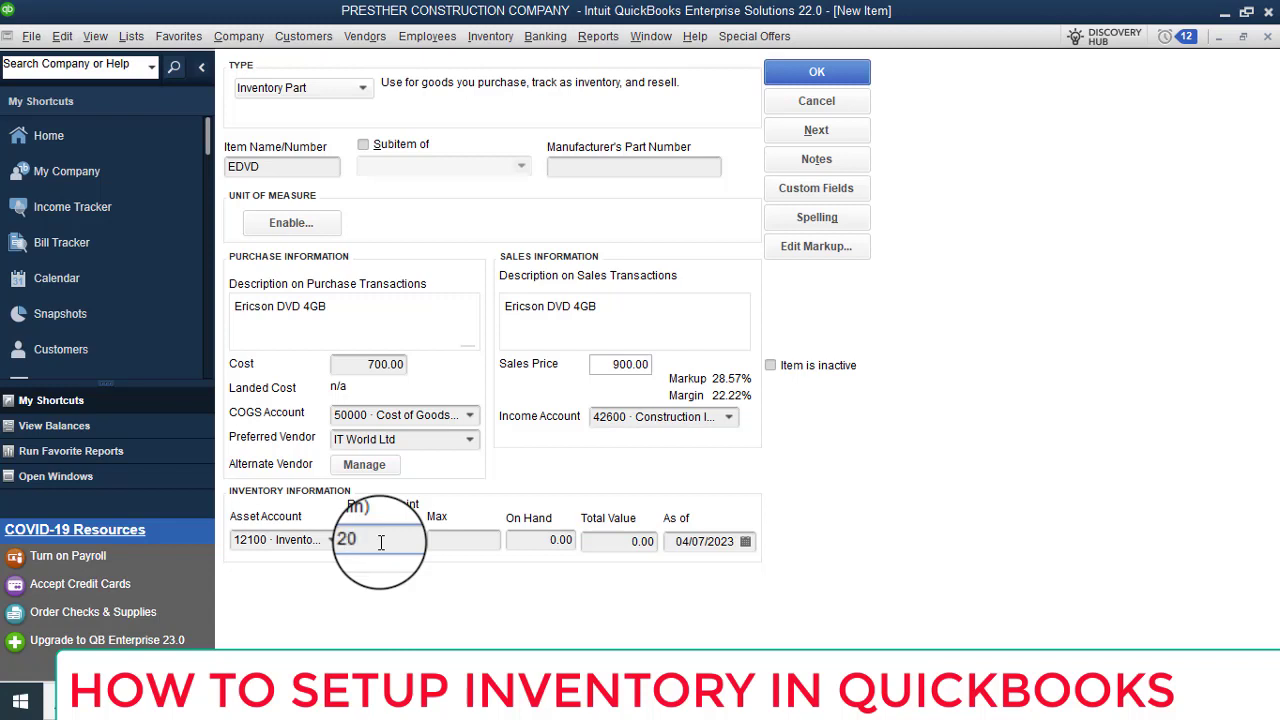
key("Tab")
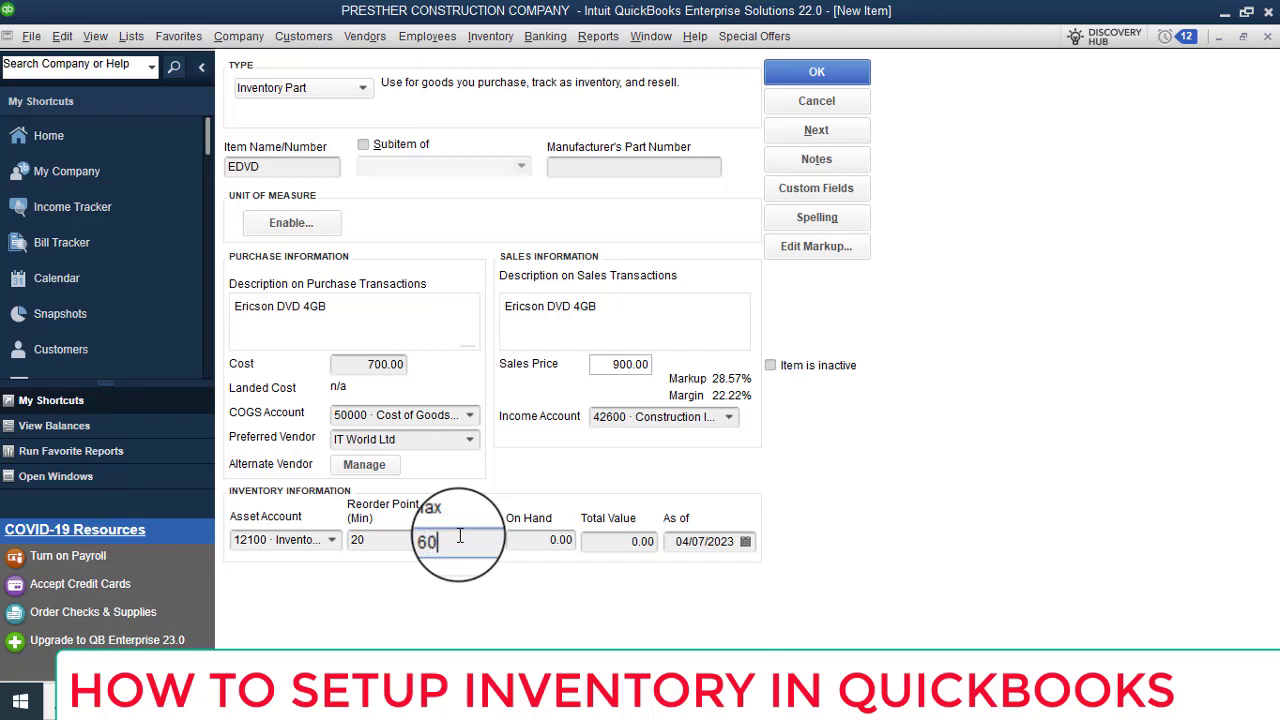
key("Tab")
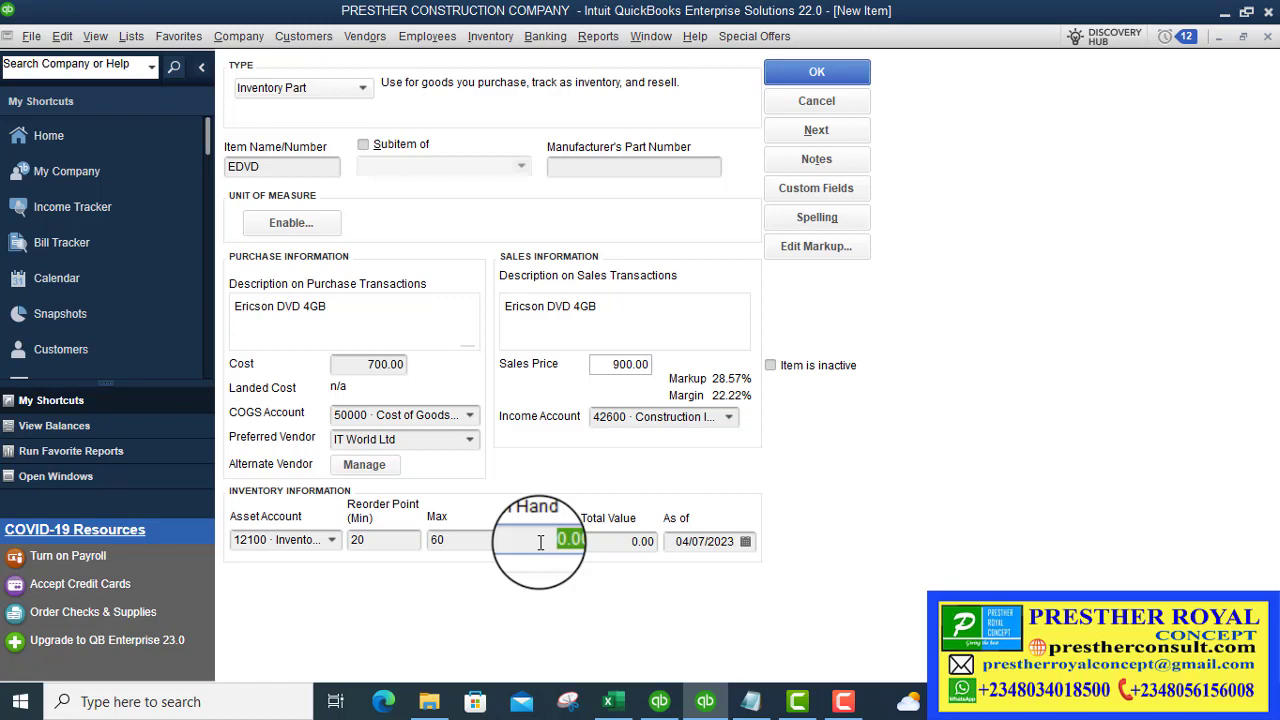
key("Tab")
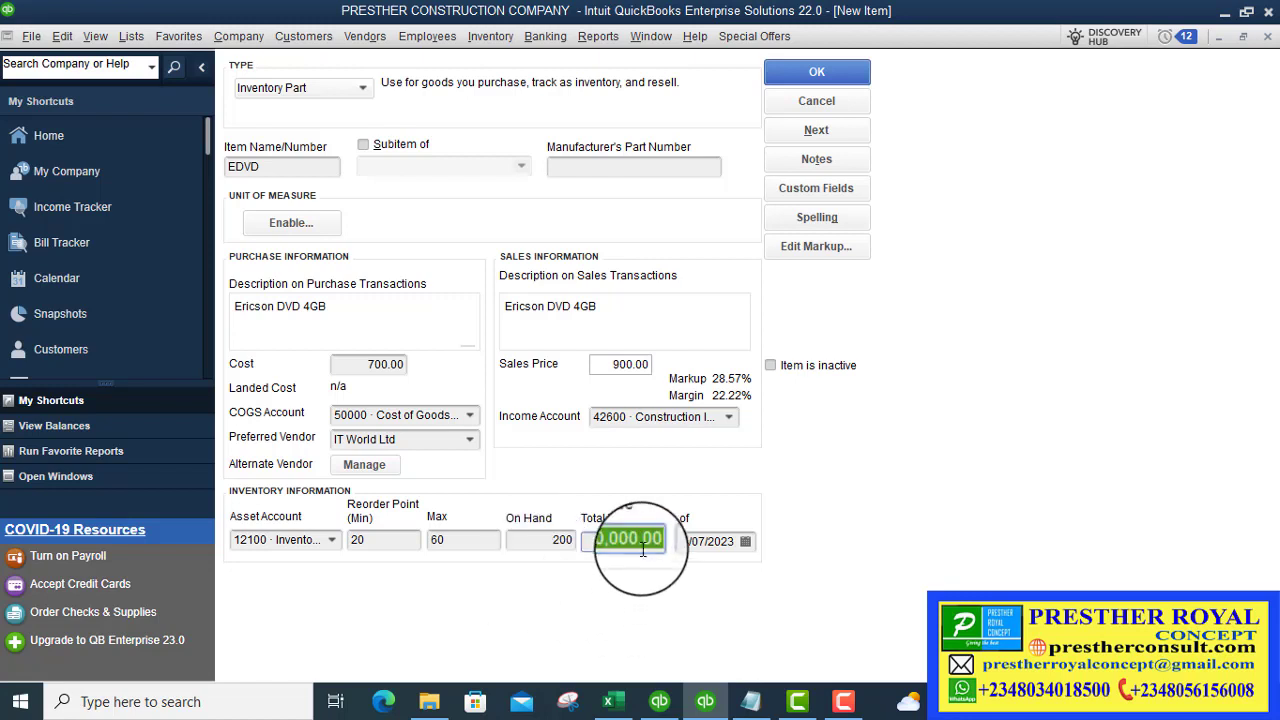
Set the as-of date of the item's opening stock to 01/01/2023.
left_click(750, 540)
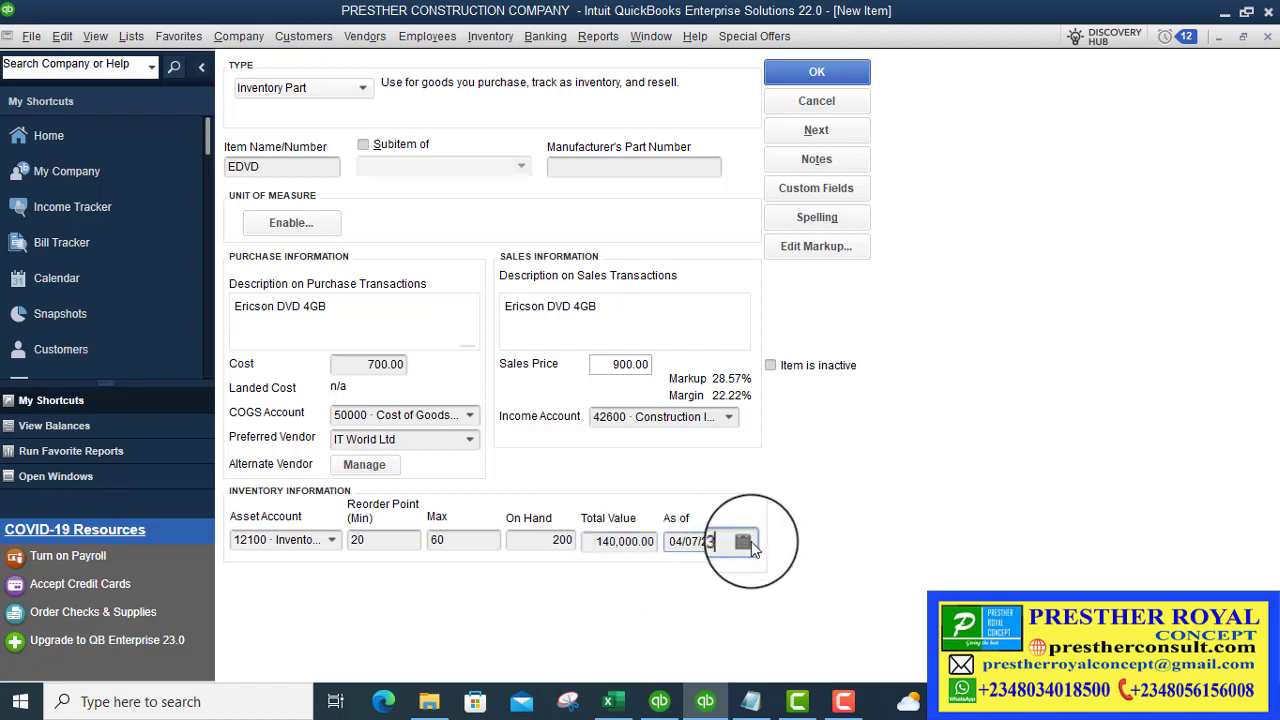
left_click(746, 541)
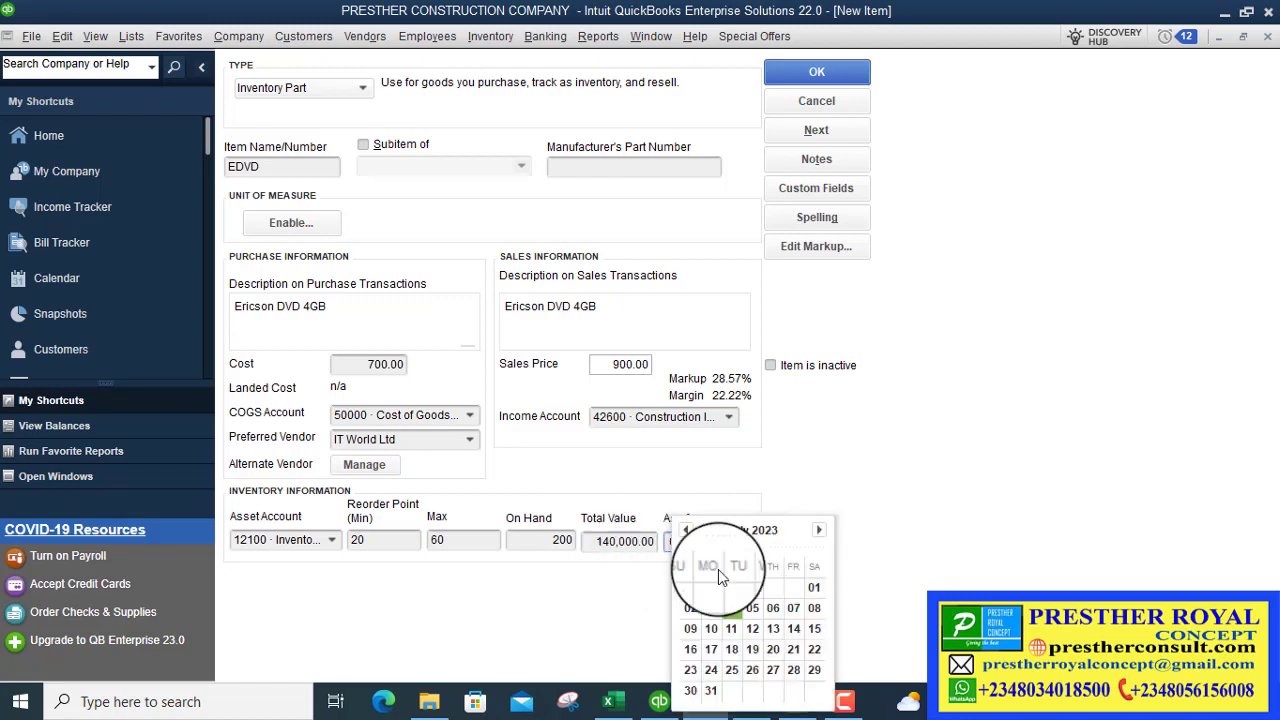
left_click(687, 531)
left_click(687, 531)
left_click(687, 531)
left_click(687, 531)
left_click(687, 531)
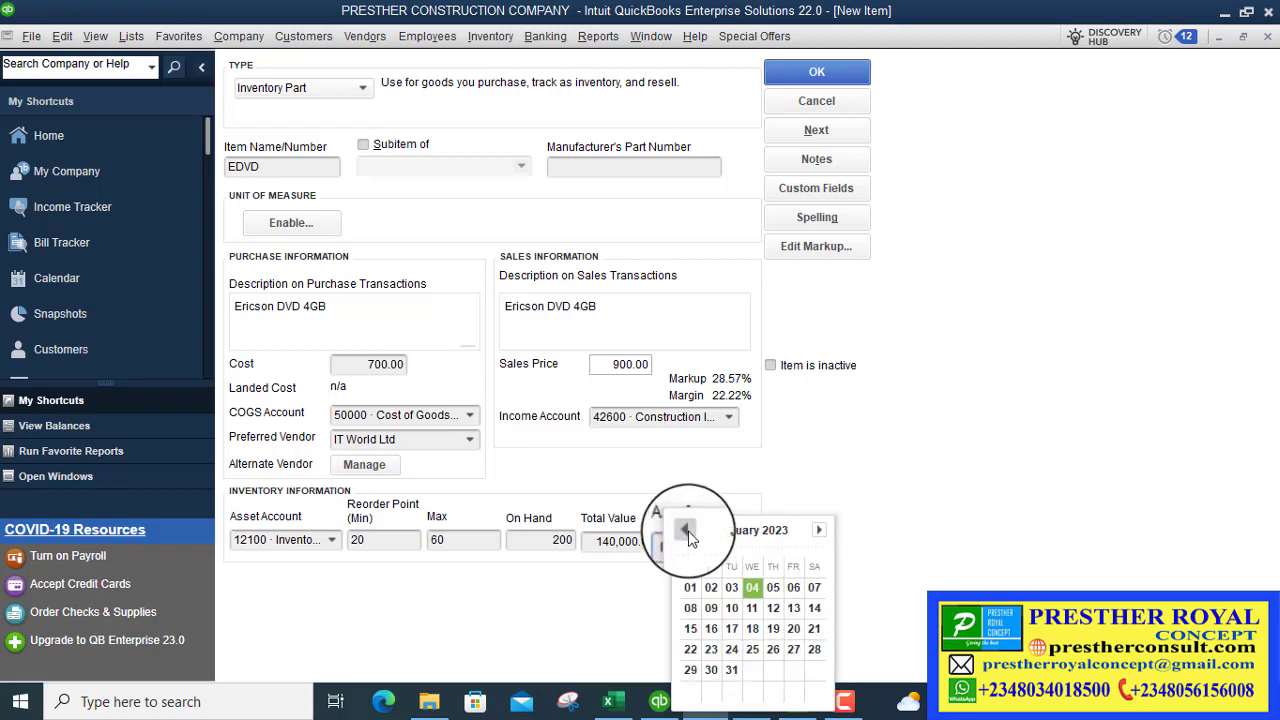
left_click(690, 587)
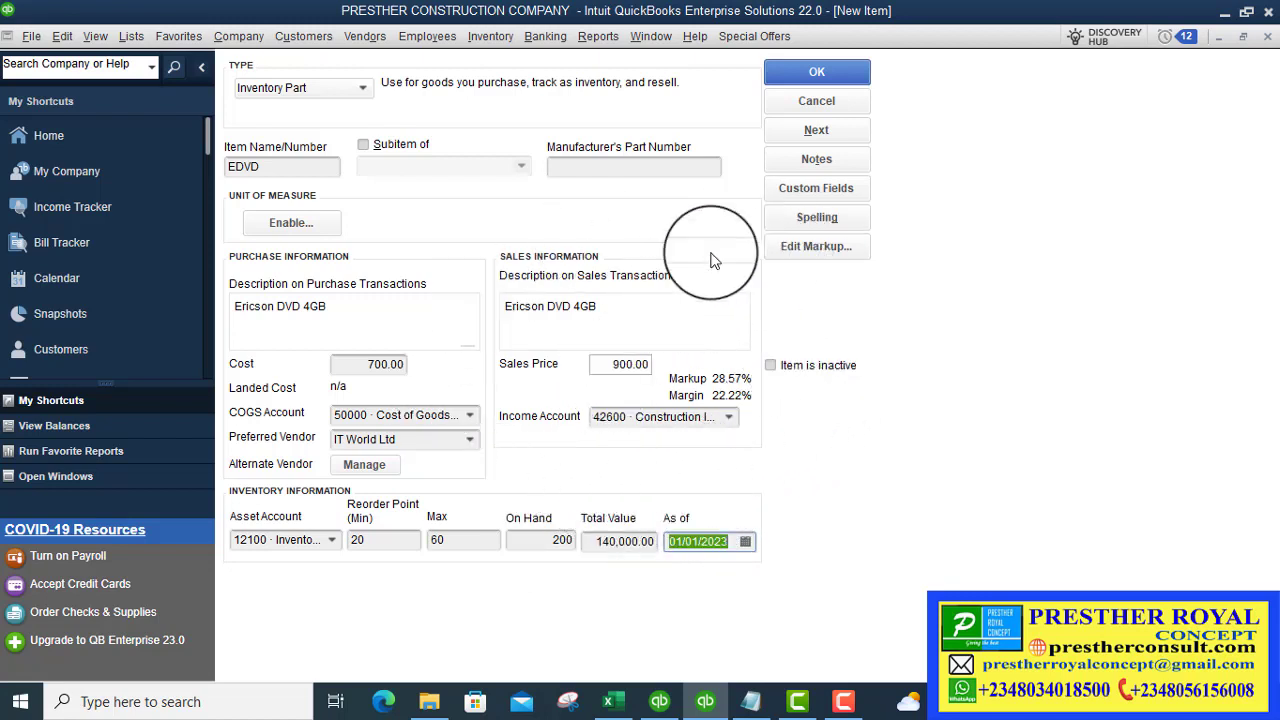
Save the EDVD item, accepting its past-dated transaction, and continue with a blank new item form.
left_click(817, 72)
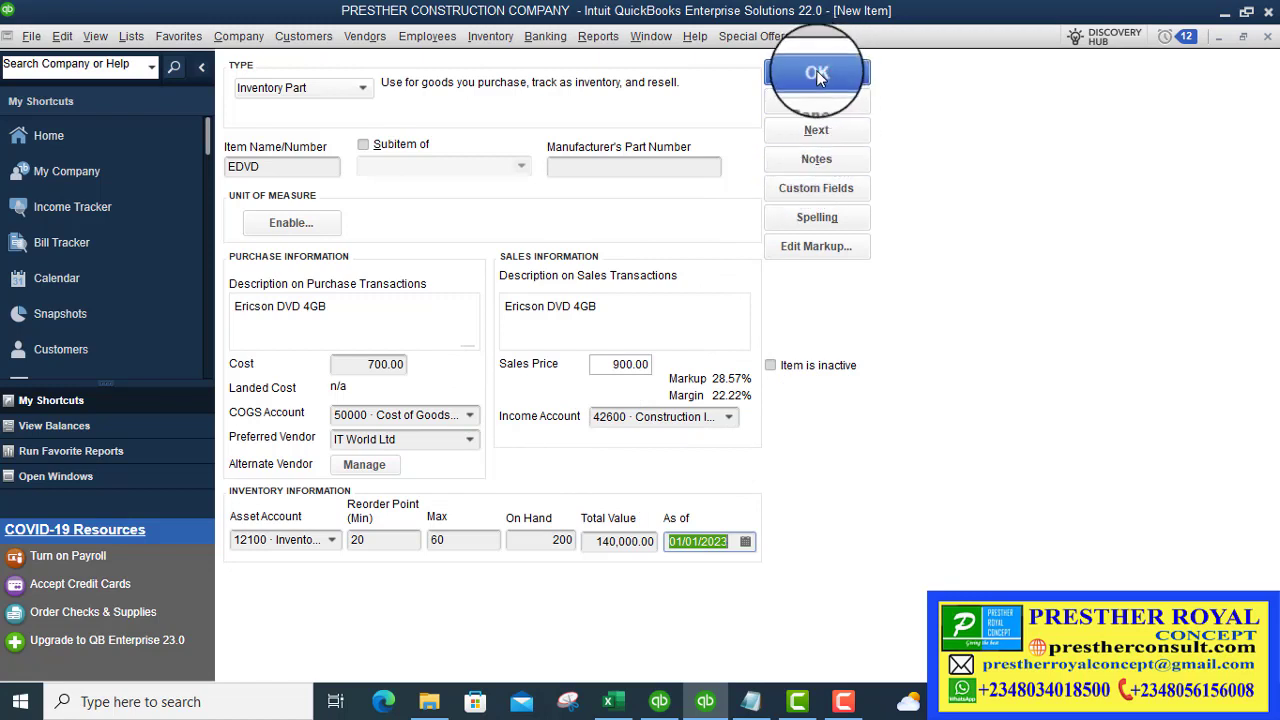
left_click(805, 131)
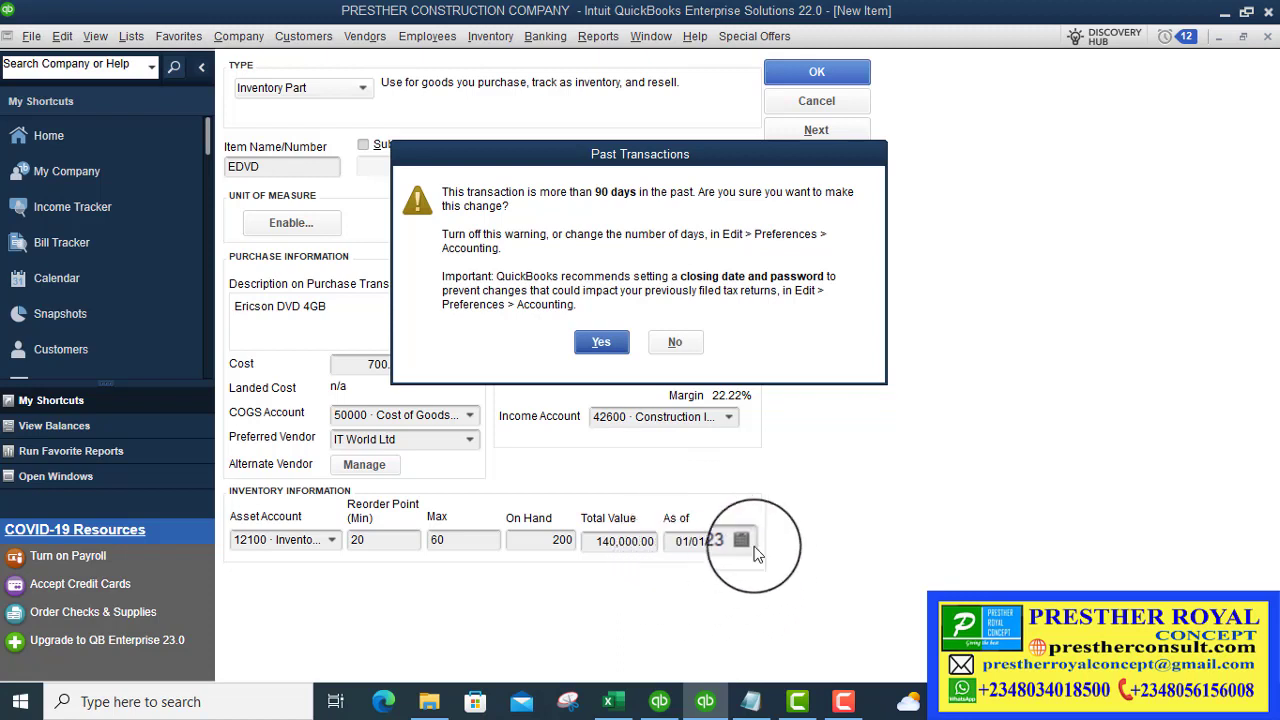
left_click(613, 345)
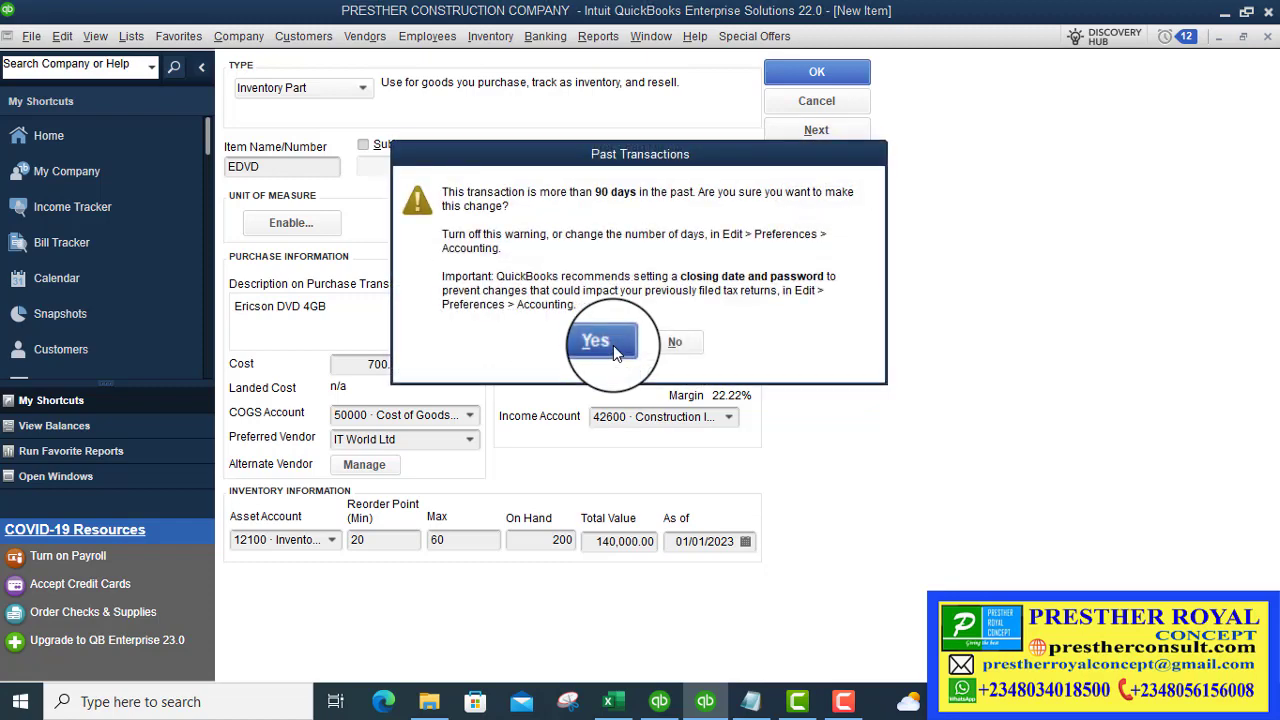
left_click(613, 345)
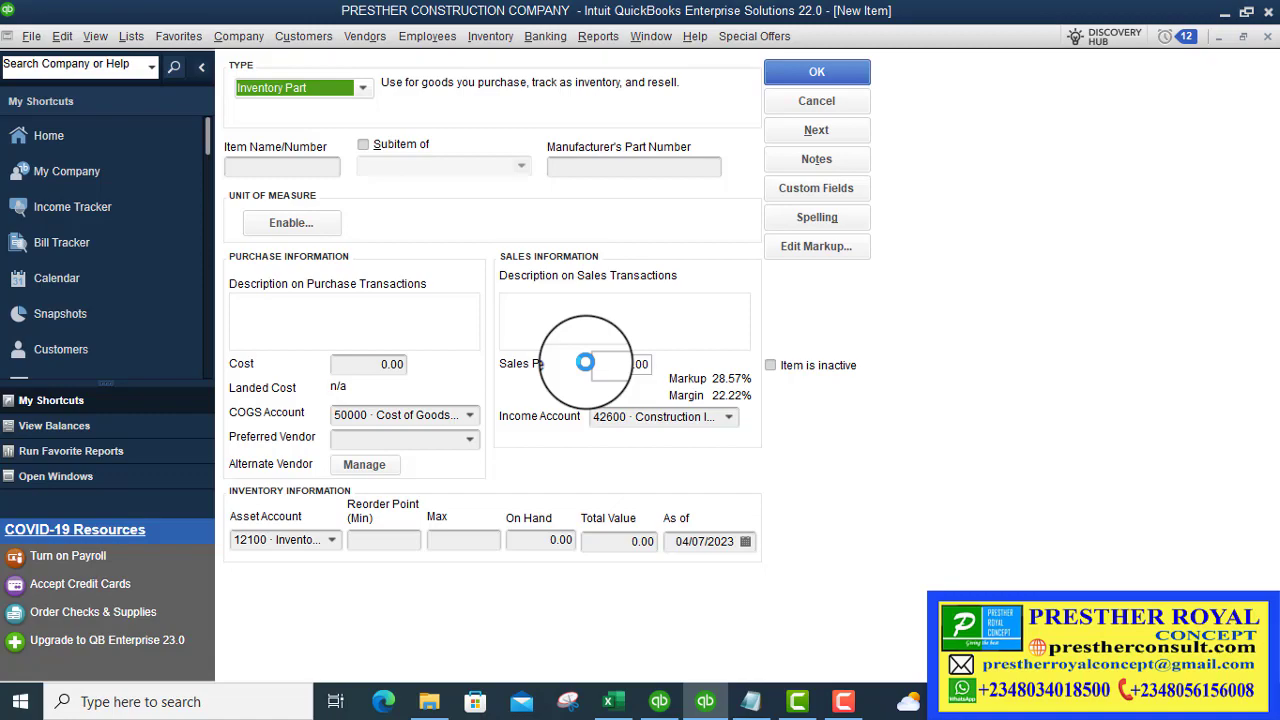
Switch to the Excel workbook, copy the name Sony CD 700MB from cell B84, and return to QuickBooks.
left_click(610, 702)
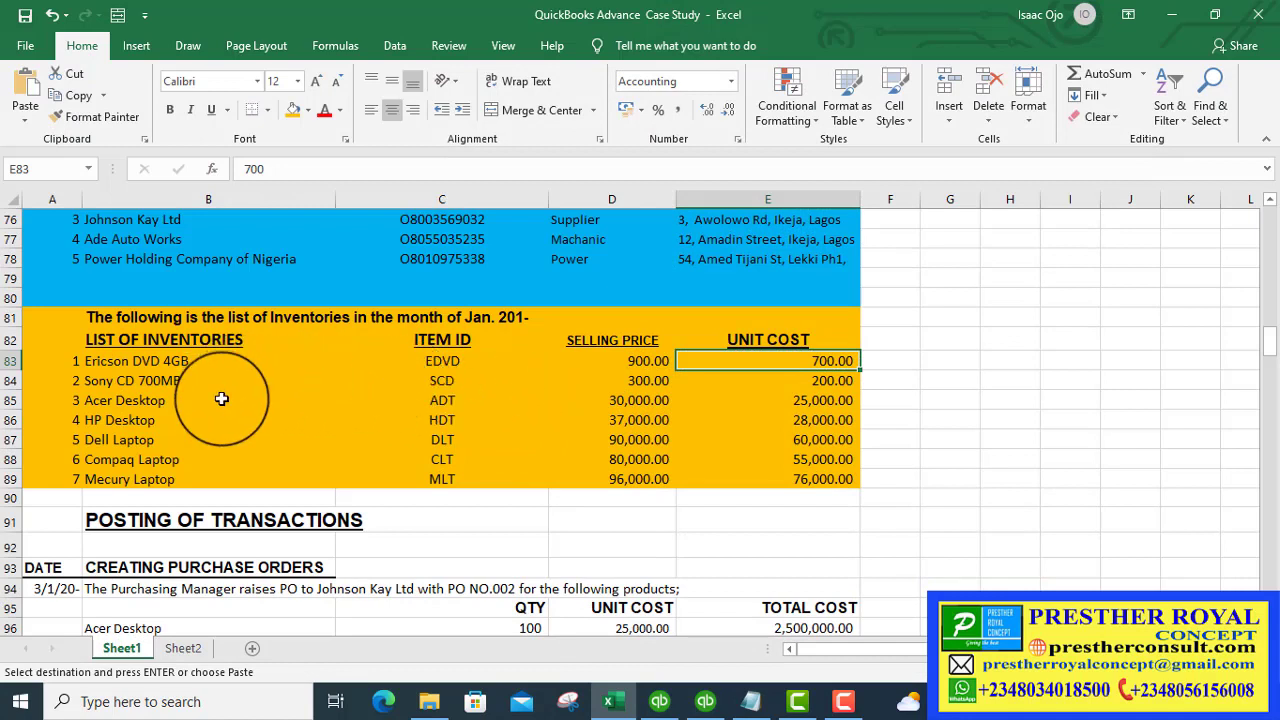
left_click(135, 381)
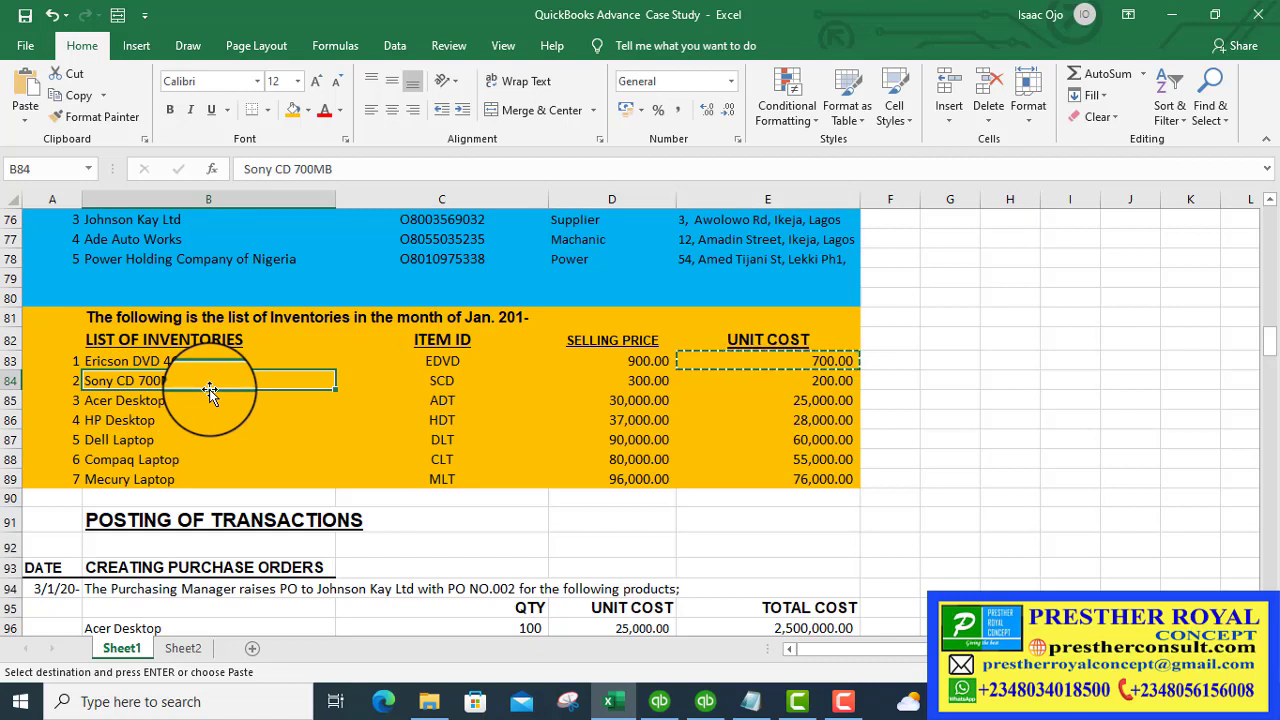
key("ctrl+c")
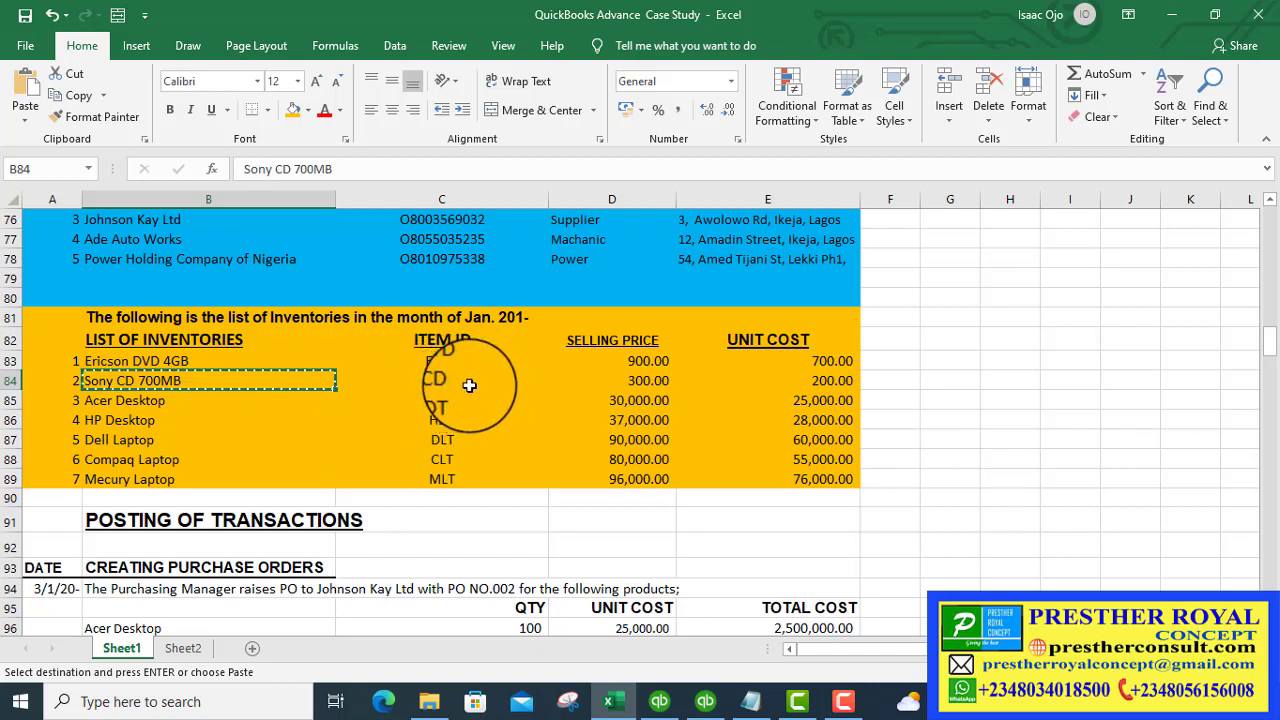
left_click(1172, 14)
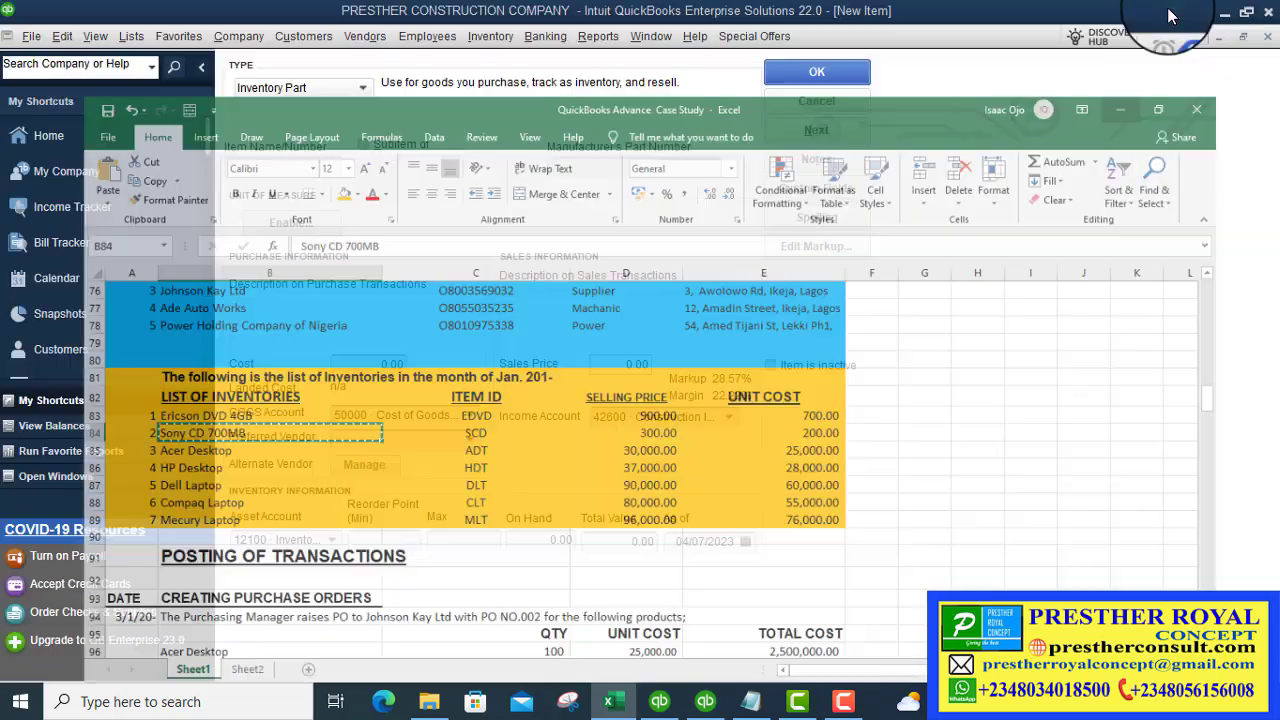
Enter SCD as the item name/number and paste Sony CD 700MB as the description on purchase transactions.
left_click(330, 170)
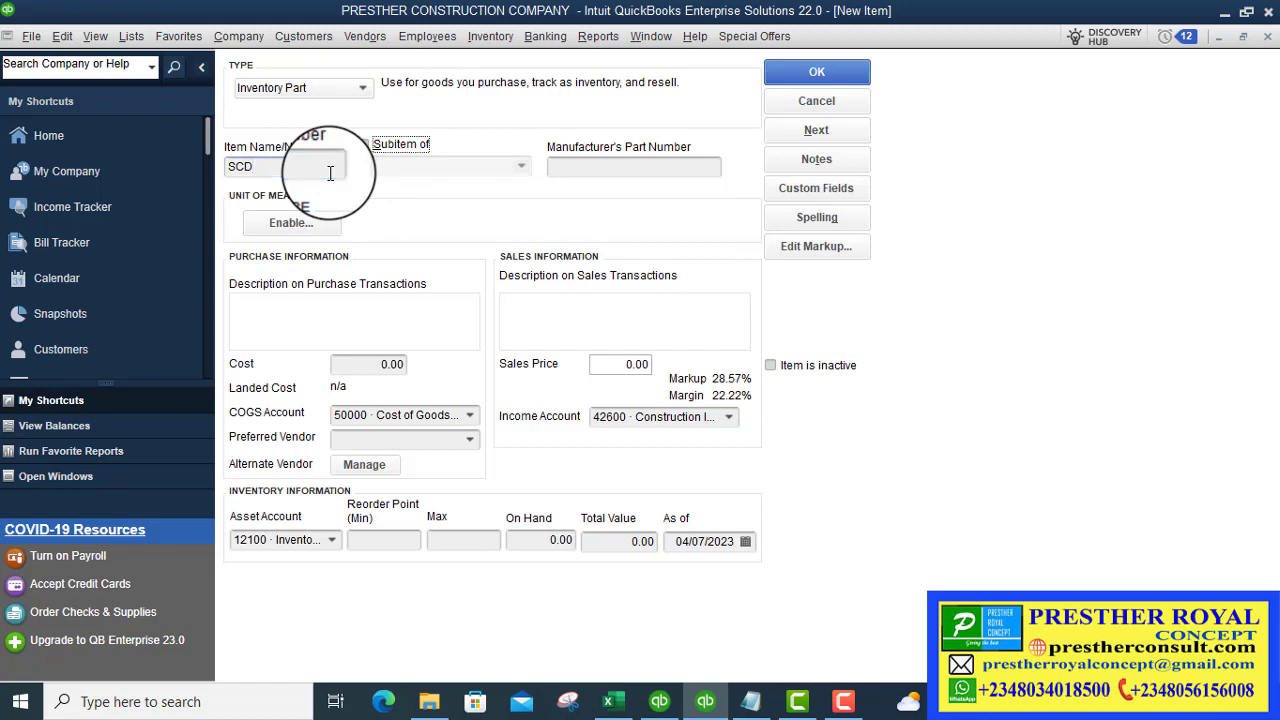
left_click(330, 305)
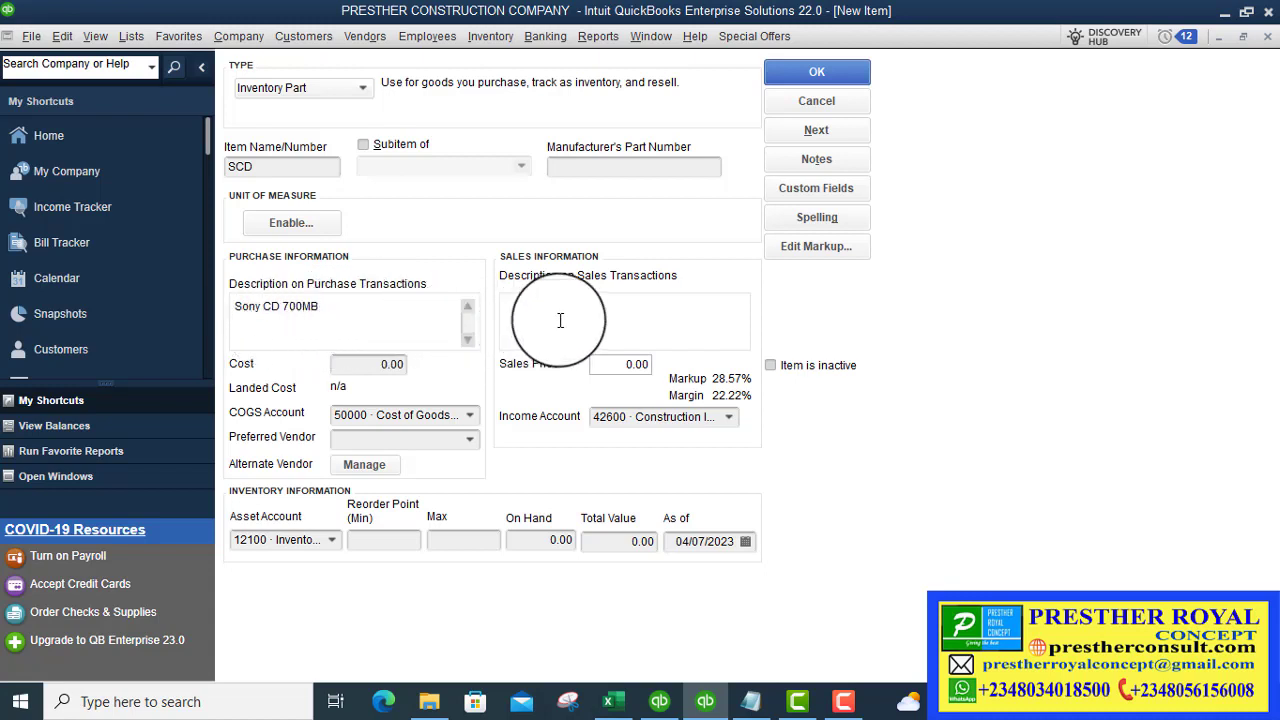
key("Tab")
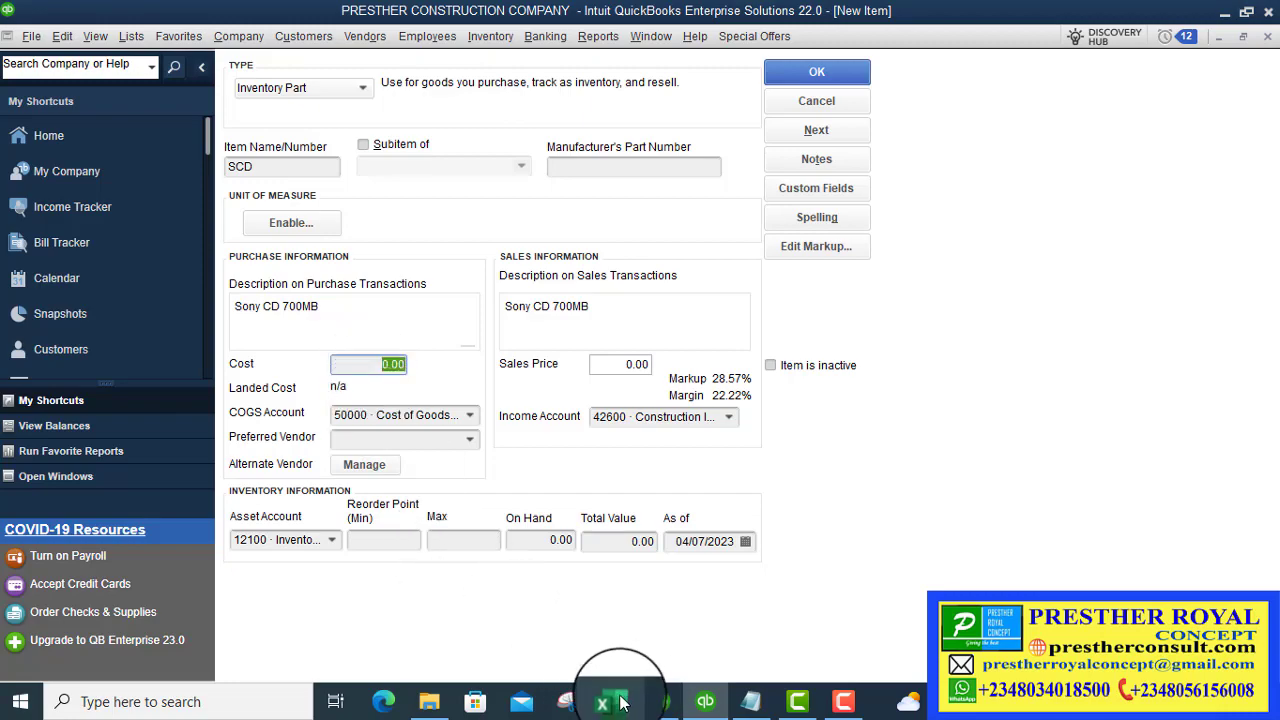
Look up the selling price and unit cost of Sony CD 700MB in the Excel inventory list and return to QuickBooks.
mouse_move(620, 703)
left_click(590, 672)
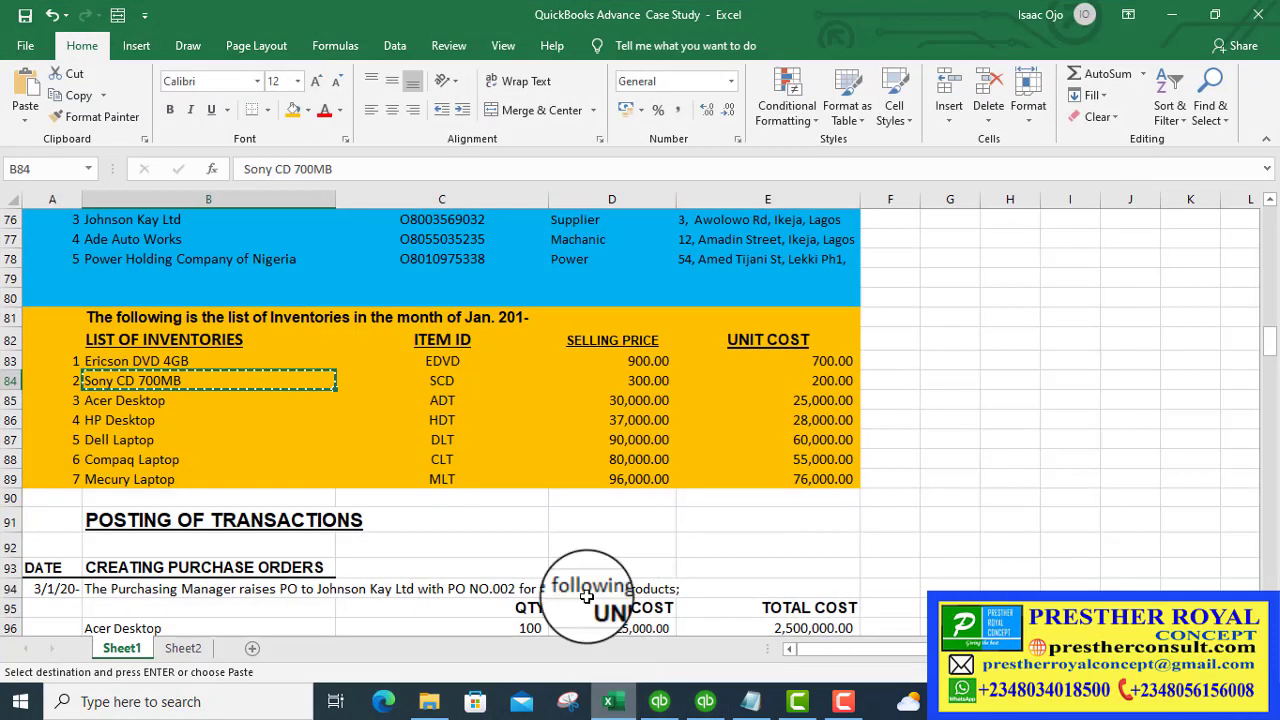
left_click(648, 384)
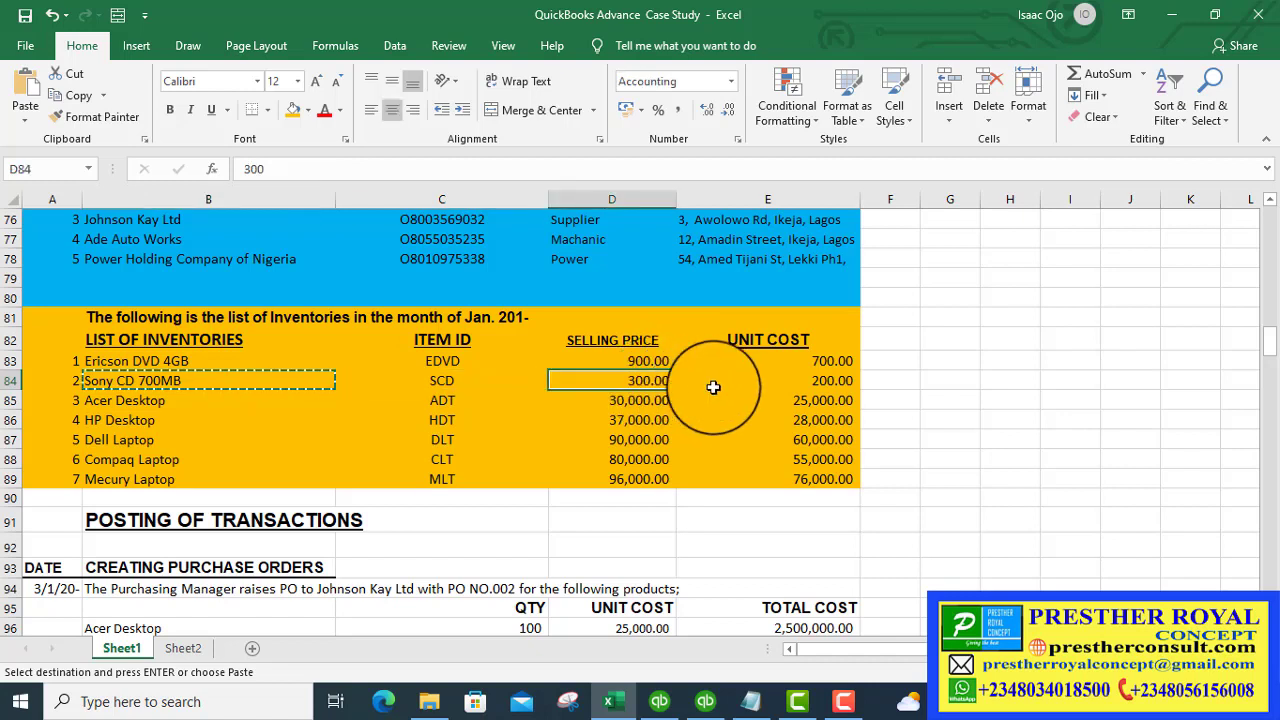
left_click(830, 381)
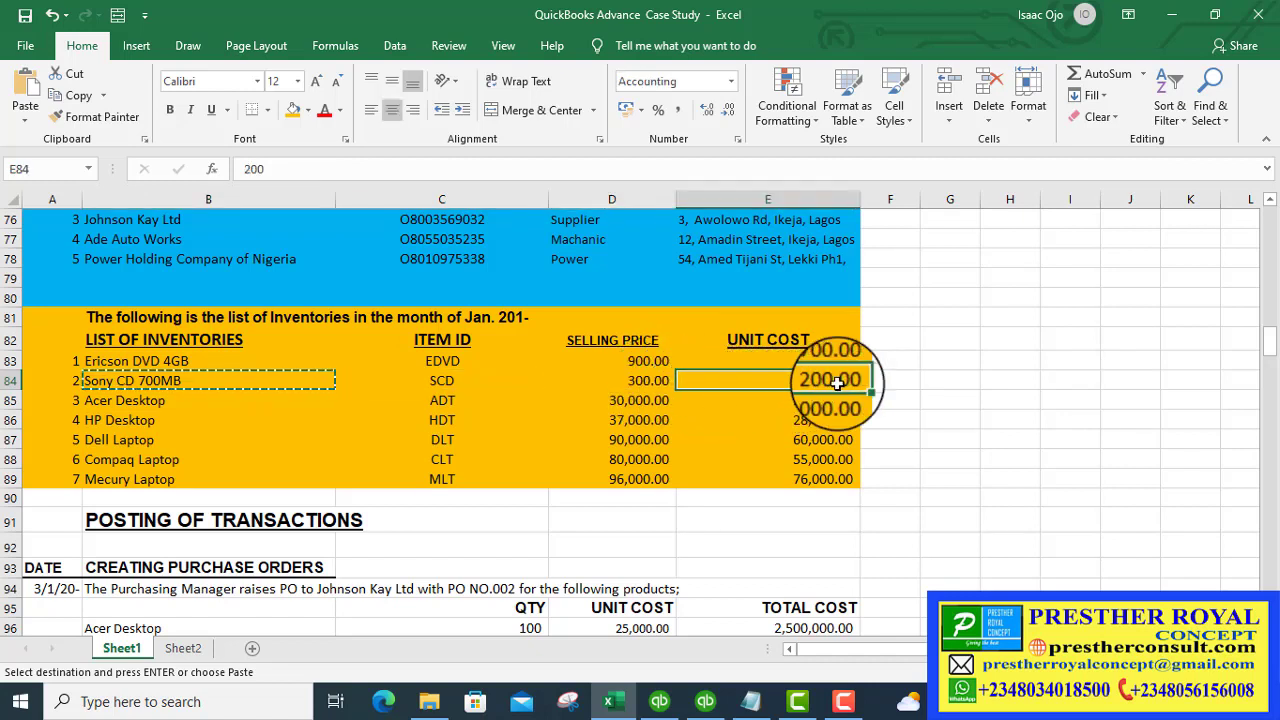
left_click(640, 381)
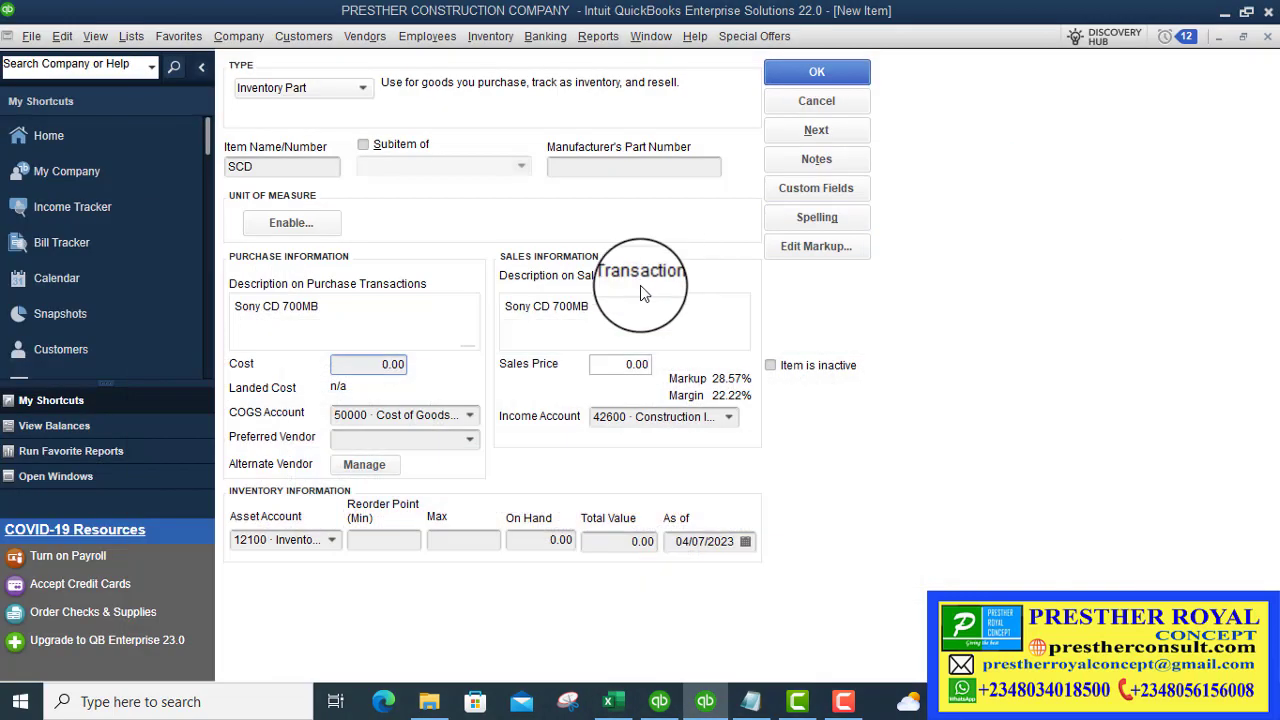
left_click(1172, 14)
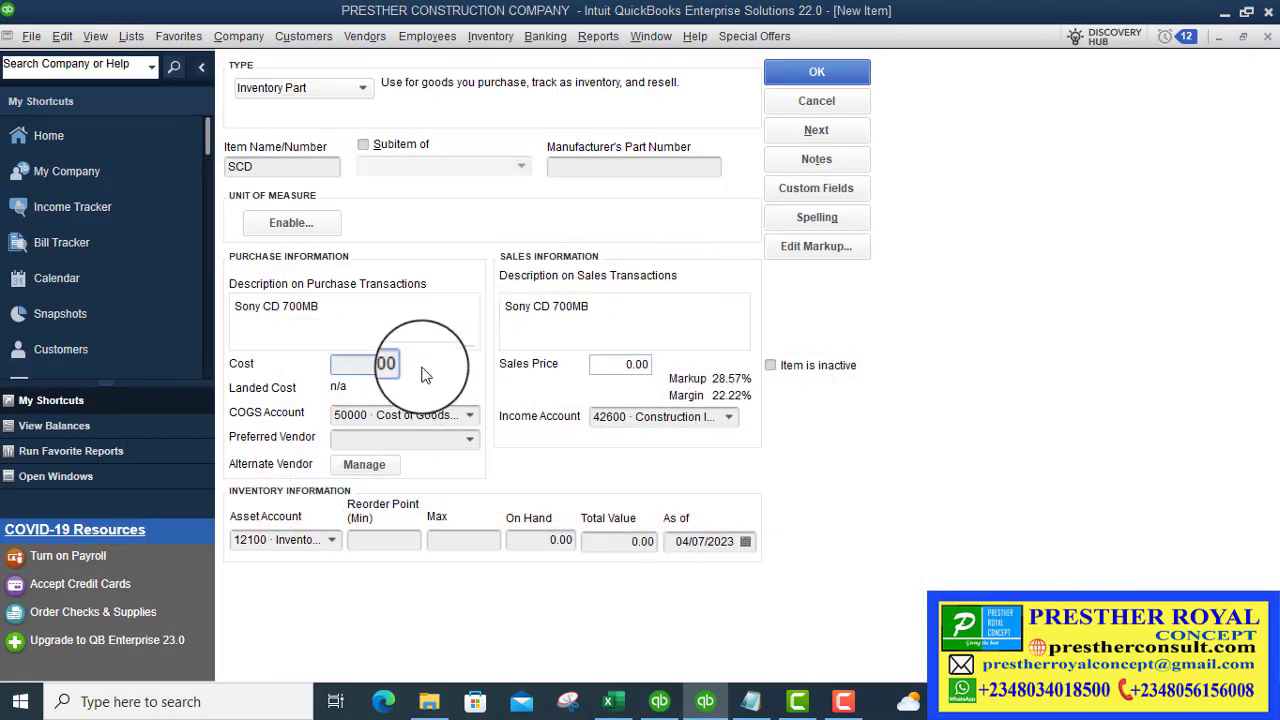
Set the SCD item's cost to 200.00 and its sales price to 300.00.
left_click_drag(366, 366, 445, 367)
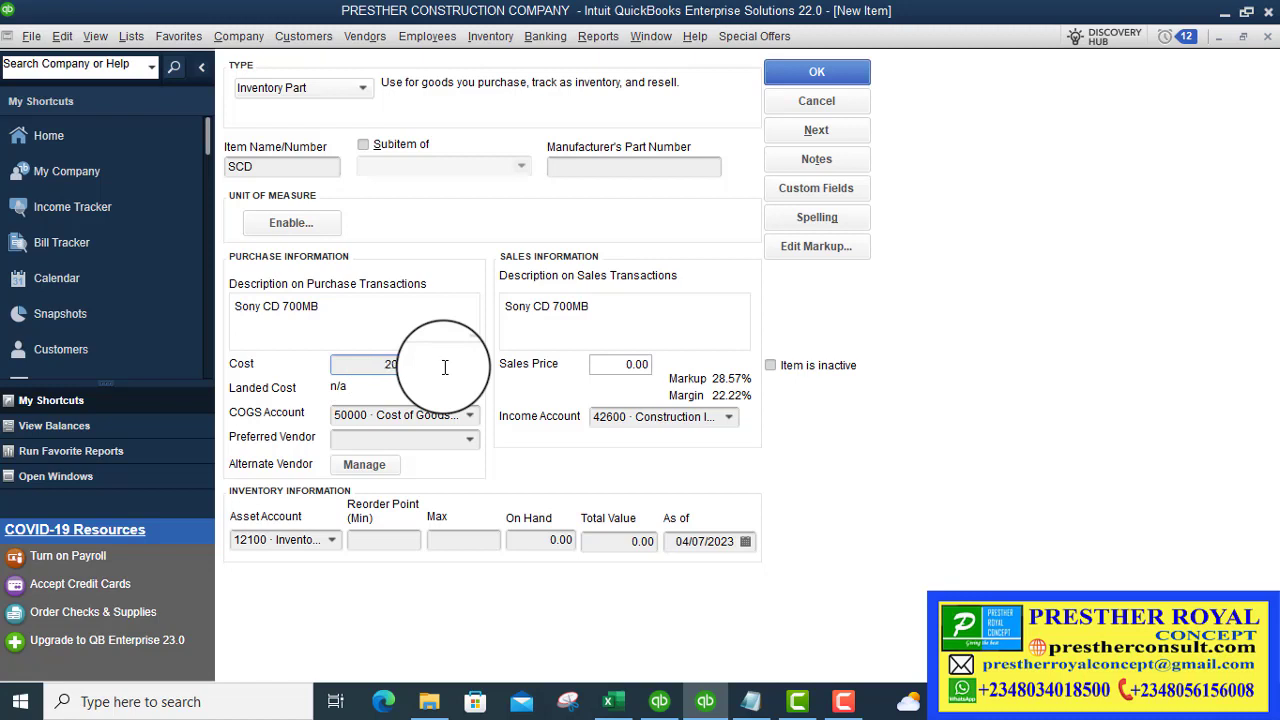
key("Tab")
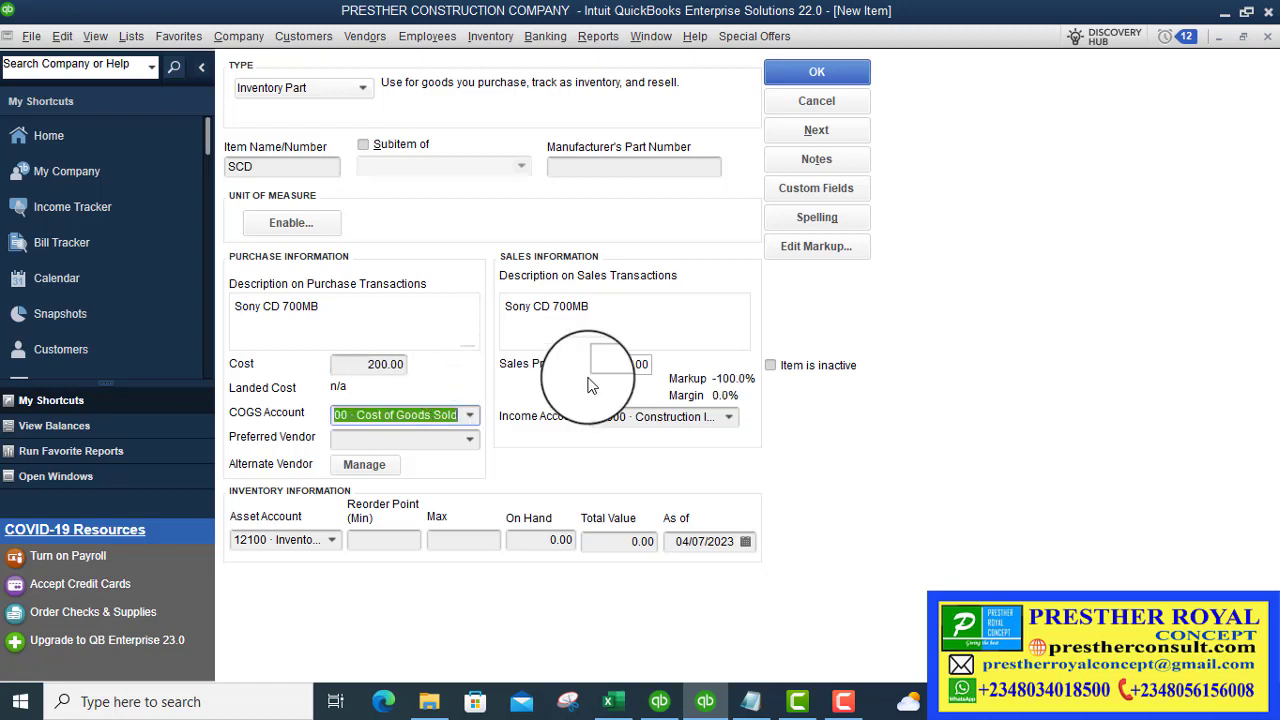
left_click(626, 366)
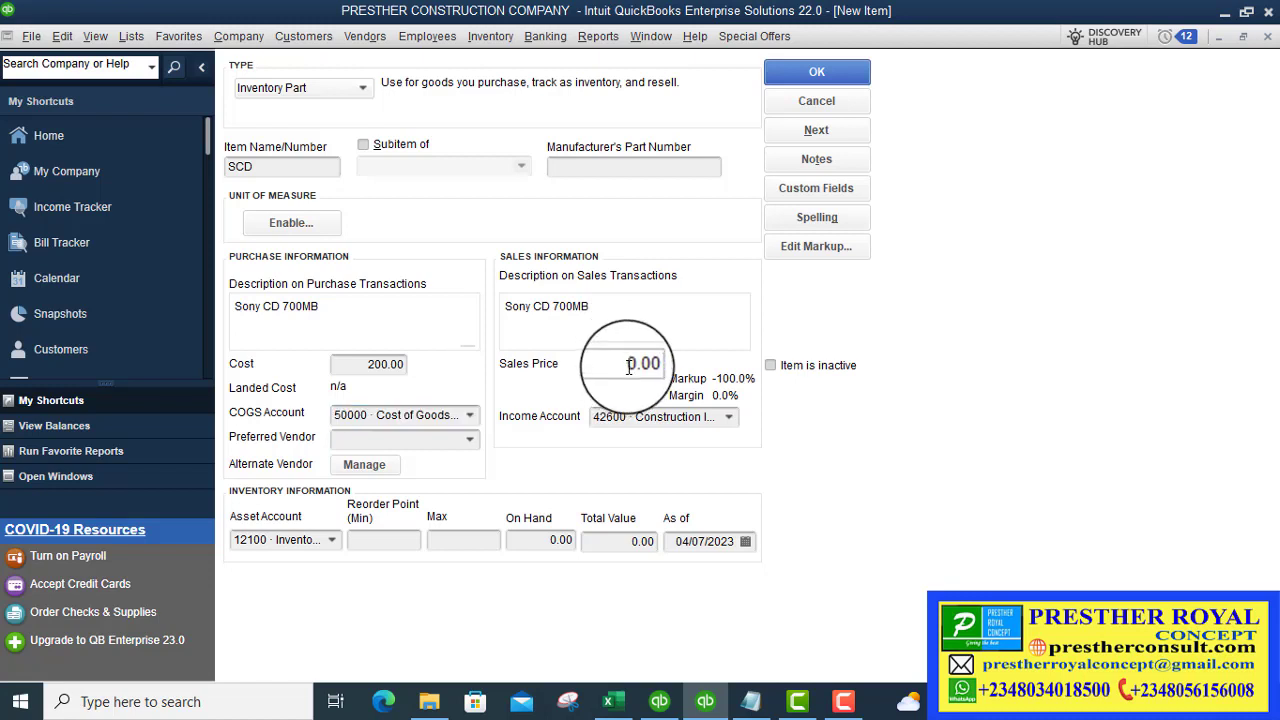
left_click_drag(634, 364, 661, 362)
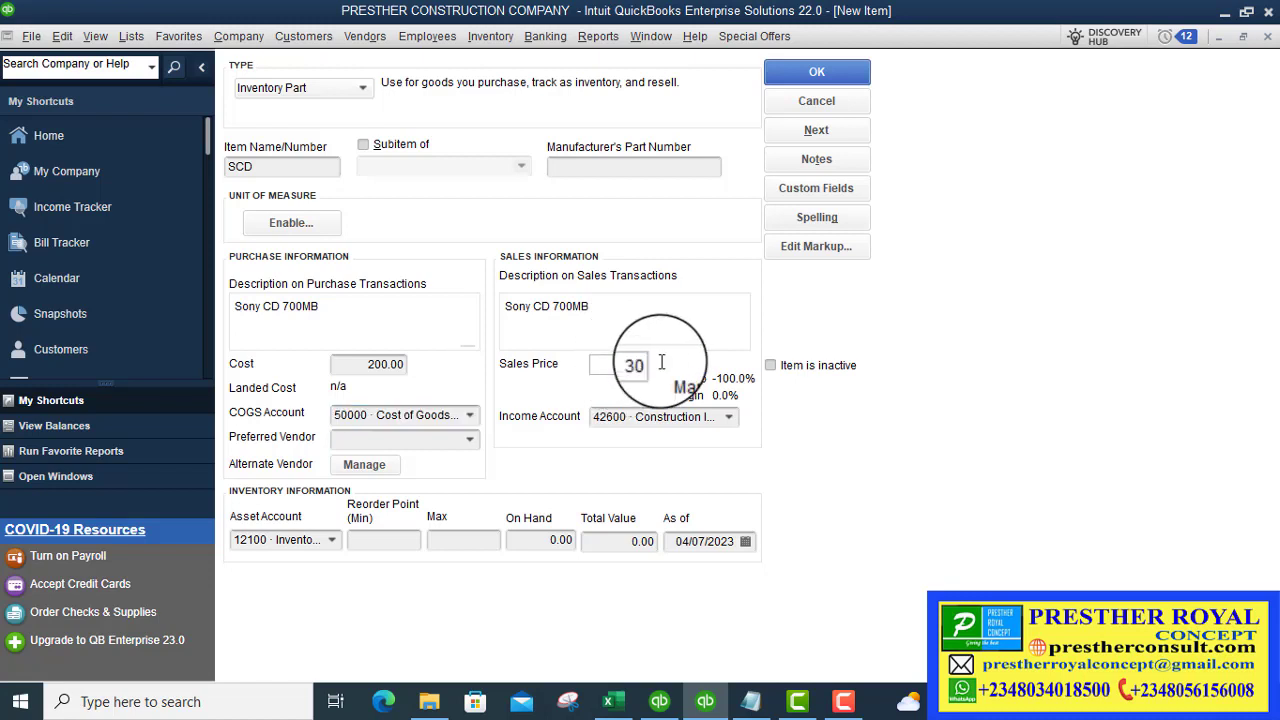
key("Tab")
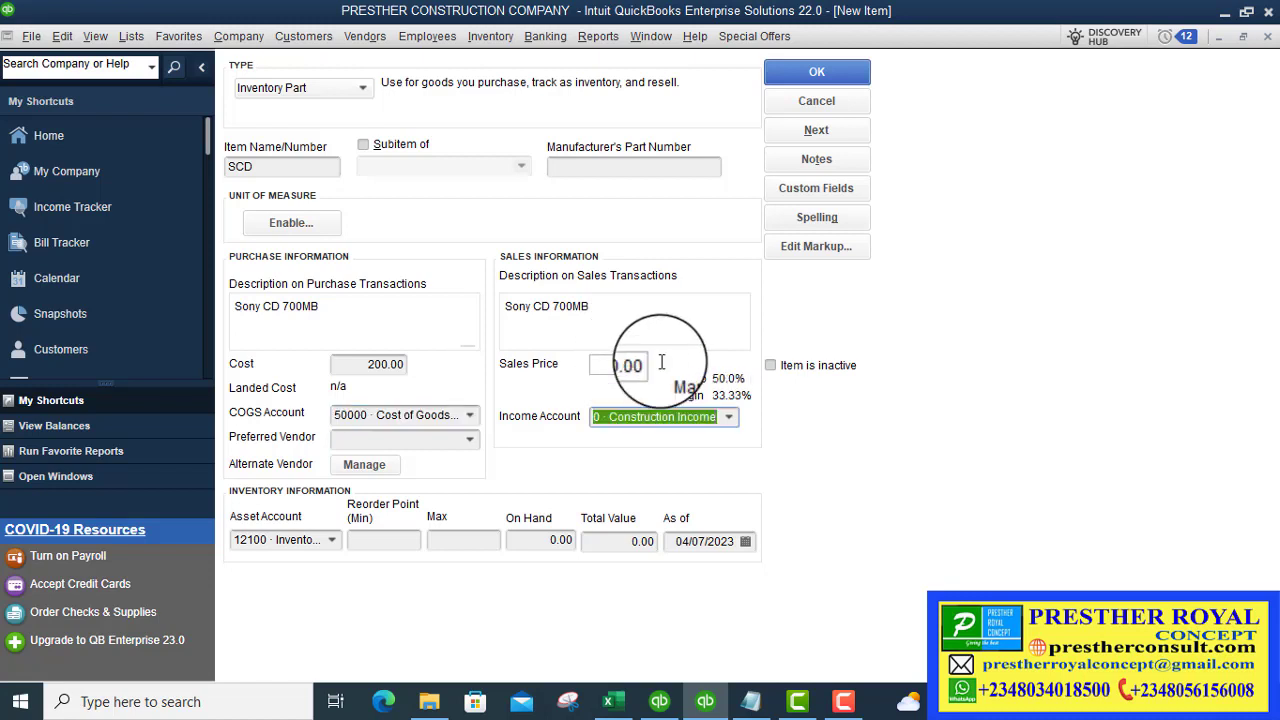
Review the account choices for the SCD item's COGS account and income account.
left_click(470, 418)
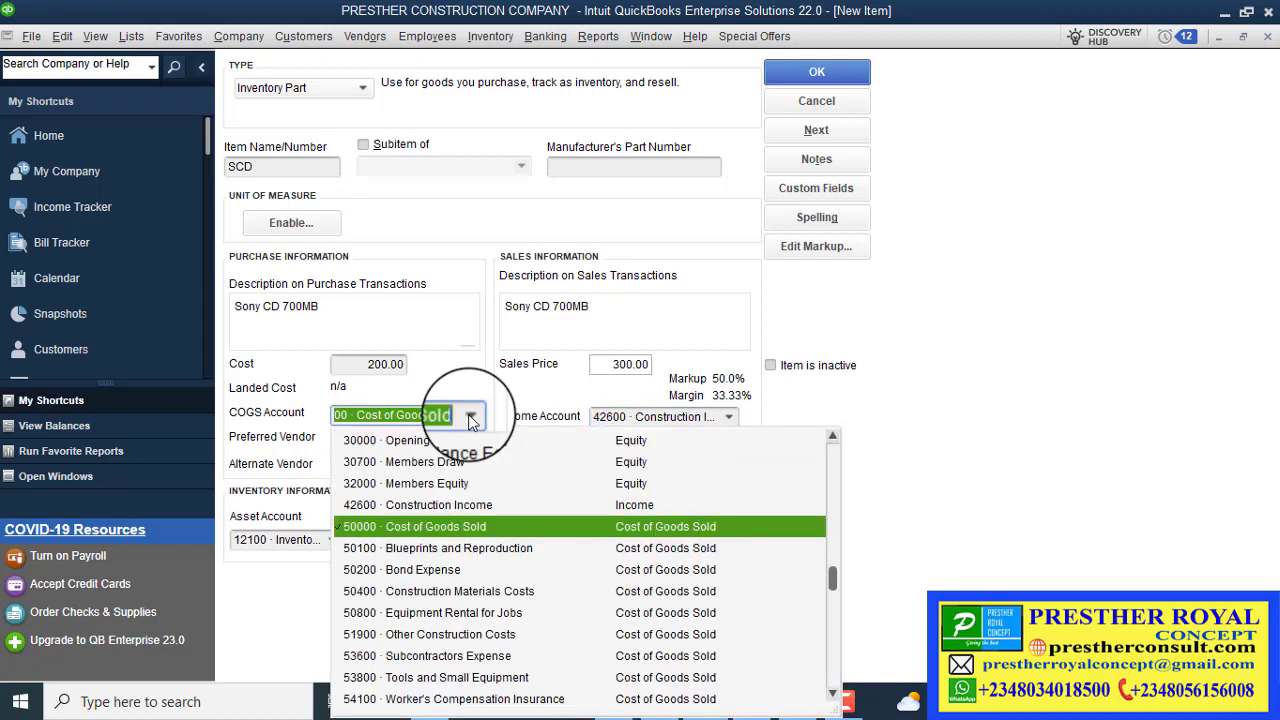
left_click(462, 416)
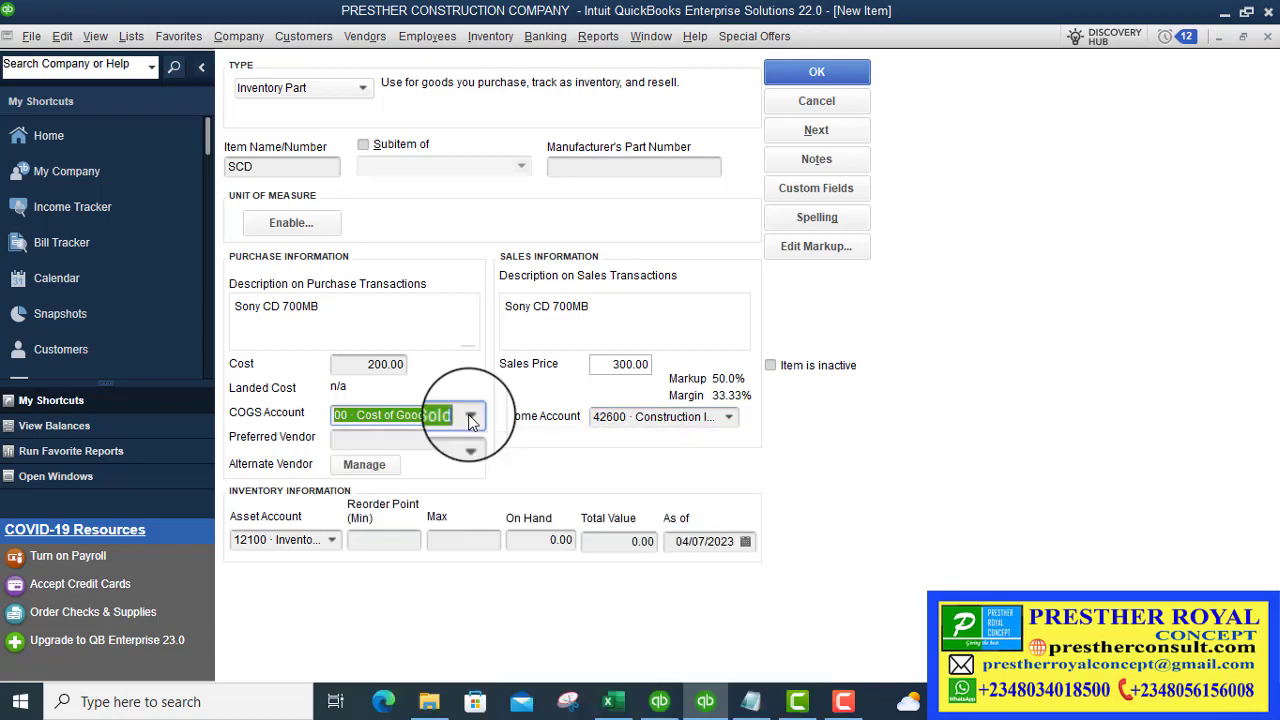
left_click(730, 418)
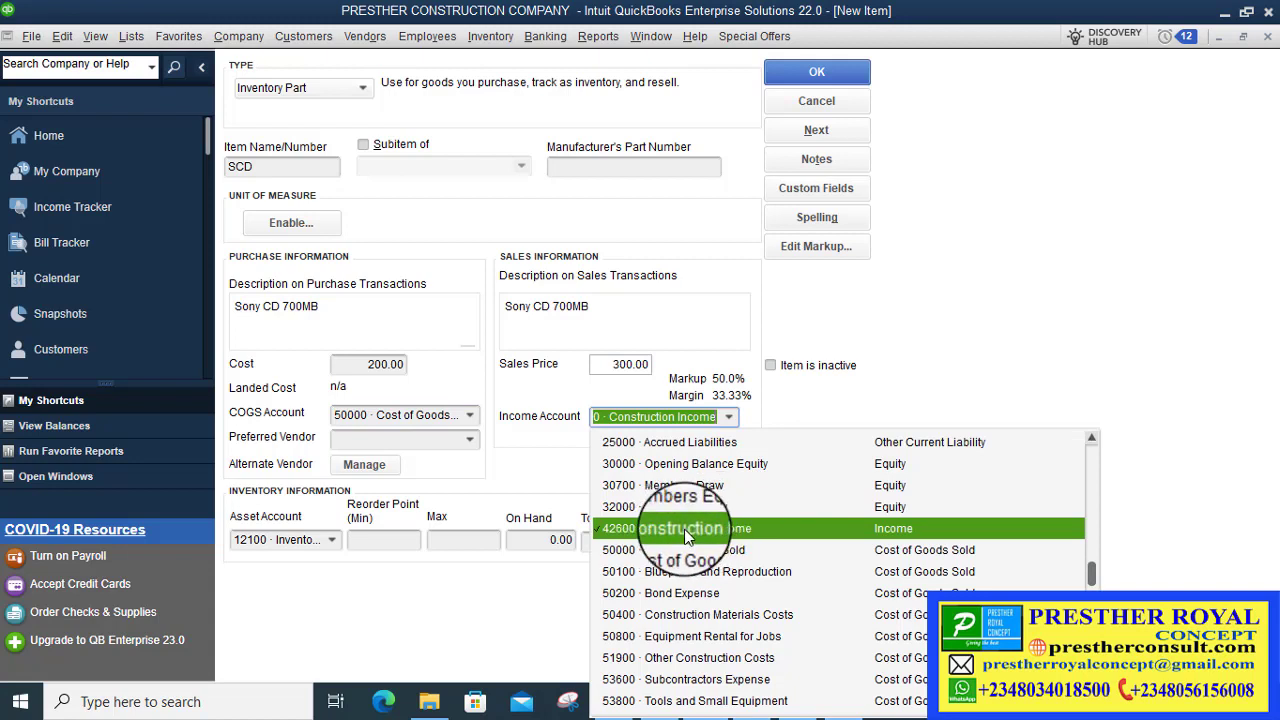
left_click(735, 418)
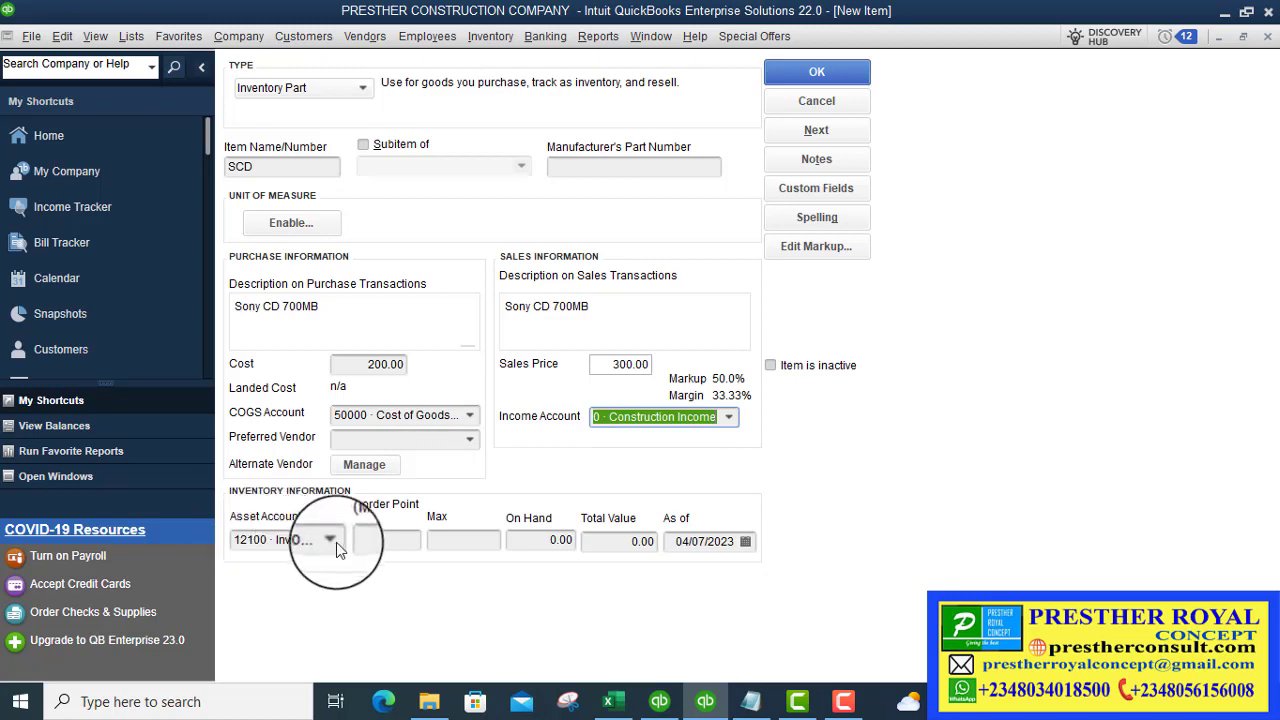
Set the SCD item's minimum reorder point to 10, its maximum to 70 and its on-hand quantity to 50.
left_click(393, 537)
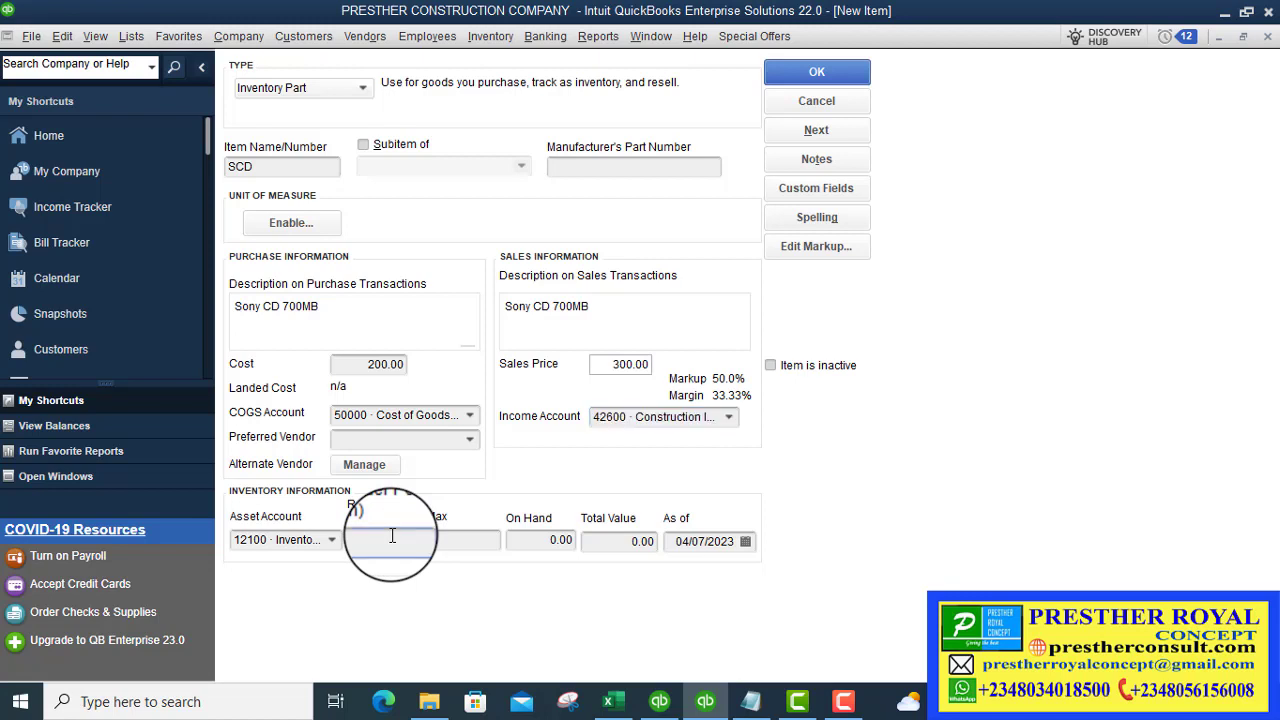
key("Tab")
key("Tab")
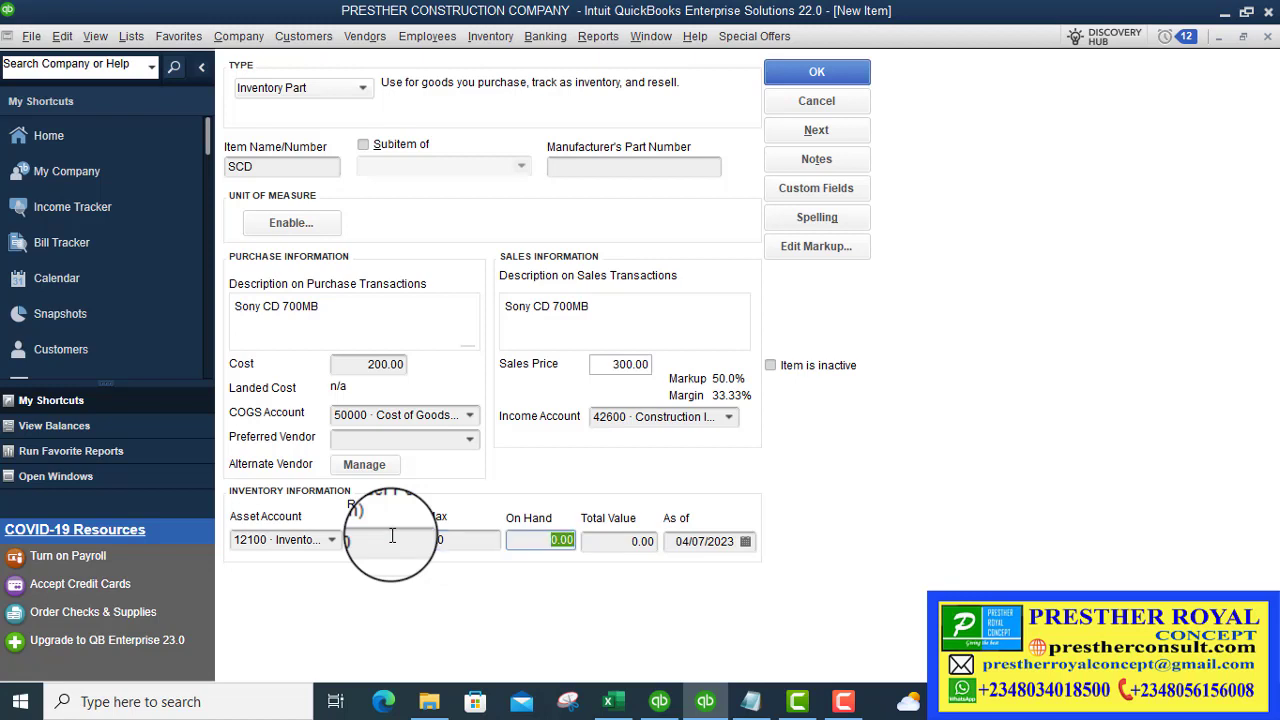
type("50")
key("Tab")
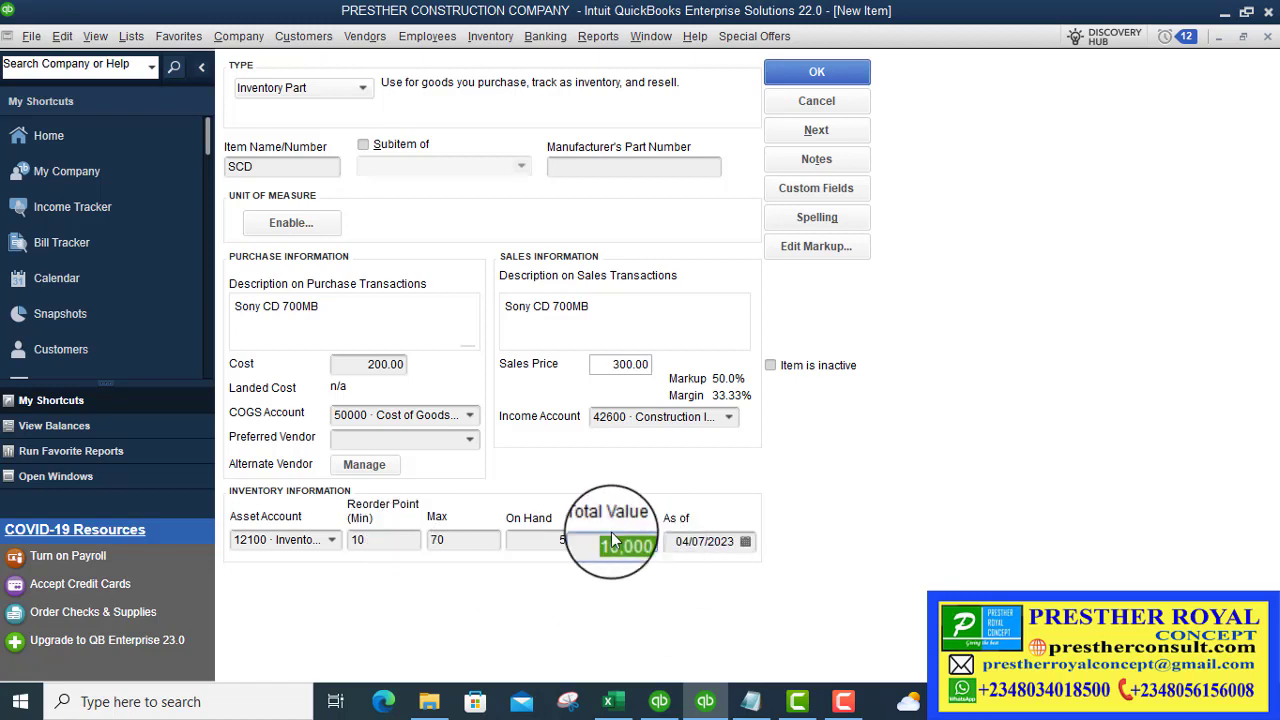
Set the as-of date of the SCD item's opening stock to 01/01/2023.
left_click(747, 542)
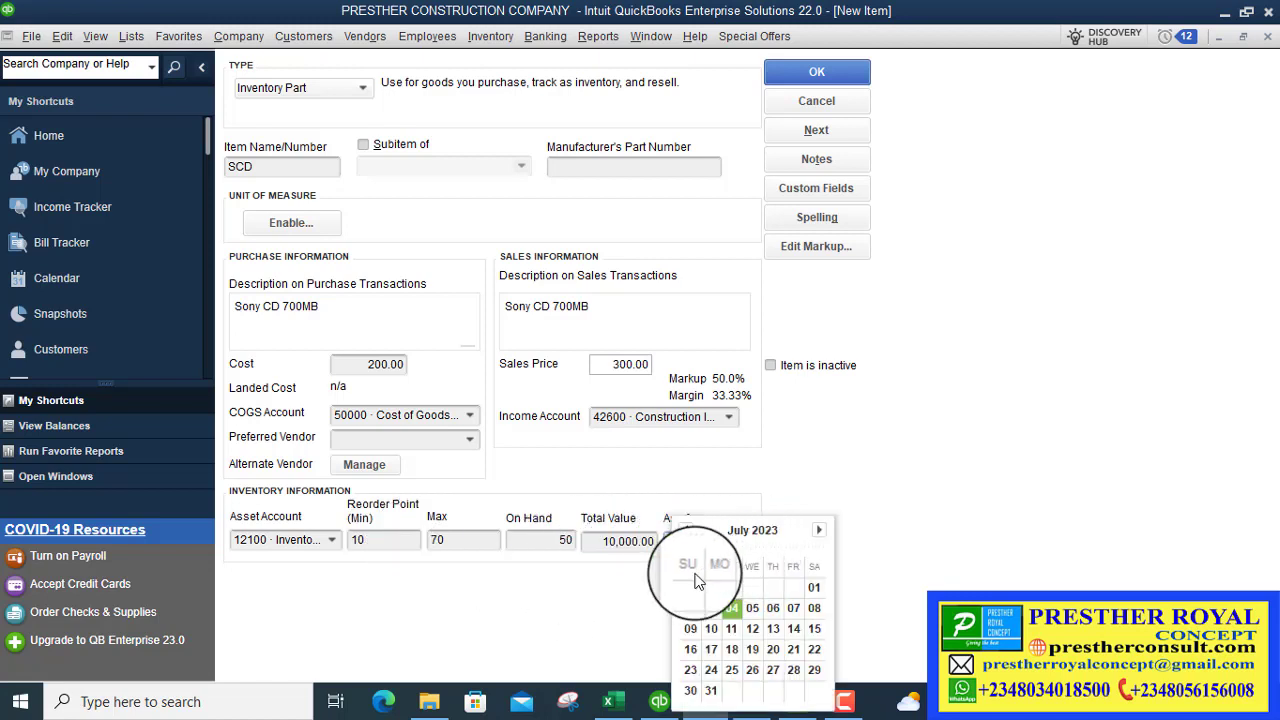
left_click(682, 529)
left_click(682, 529)
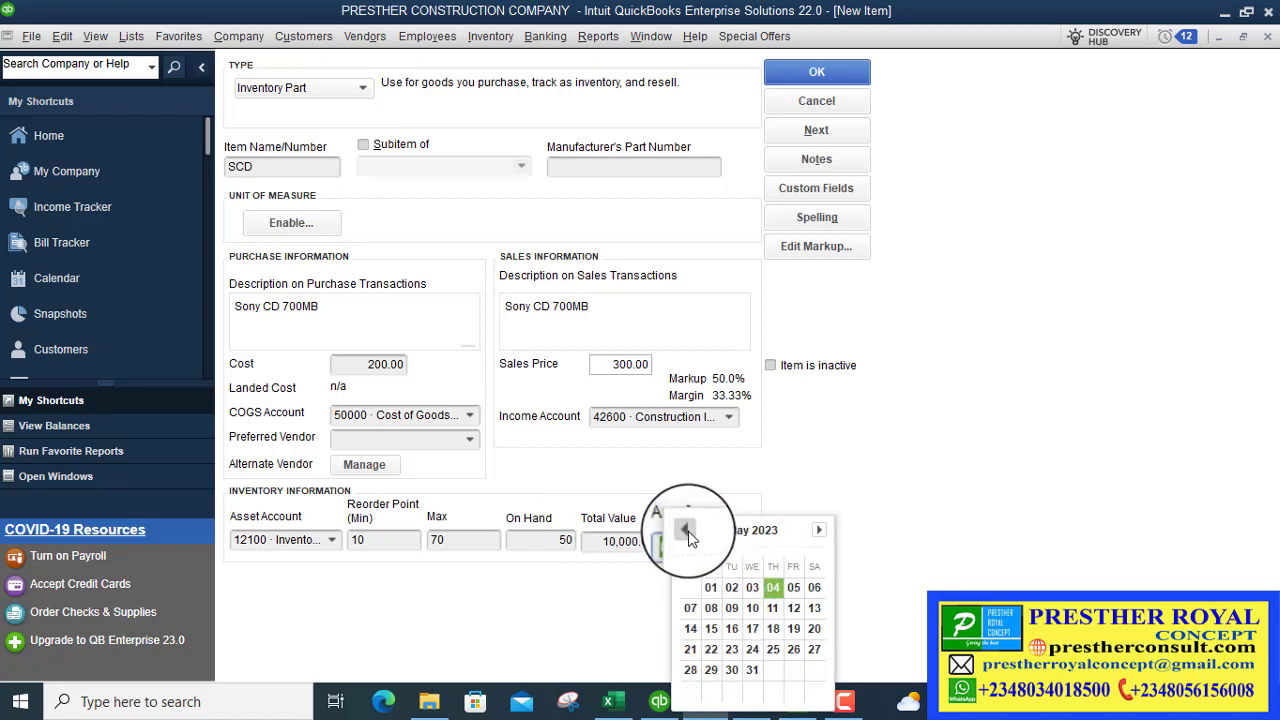
left_click(684, 529)
left_click(684, 529)
left_click(685, 530)
left_click(685, 530)
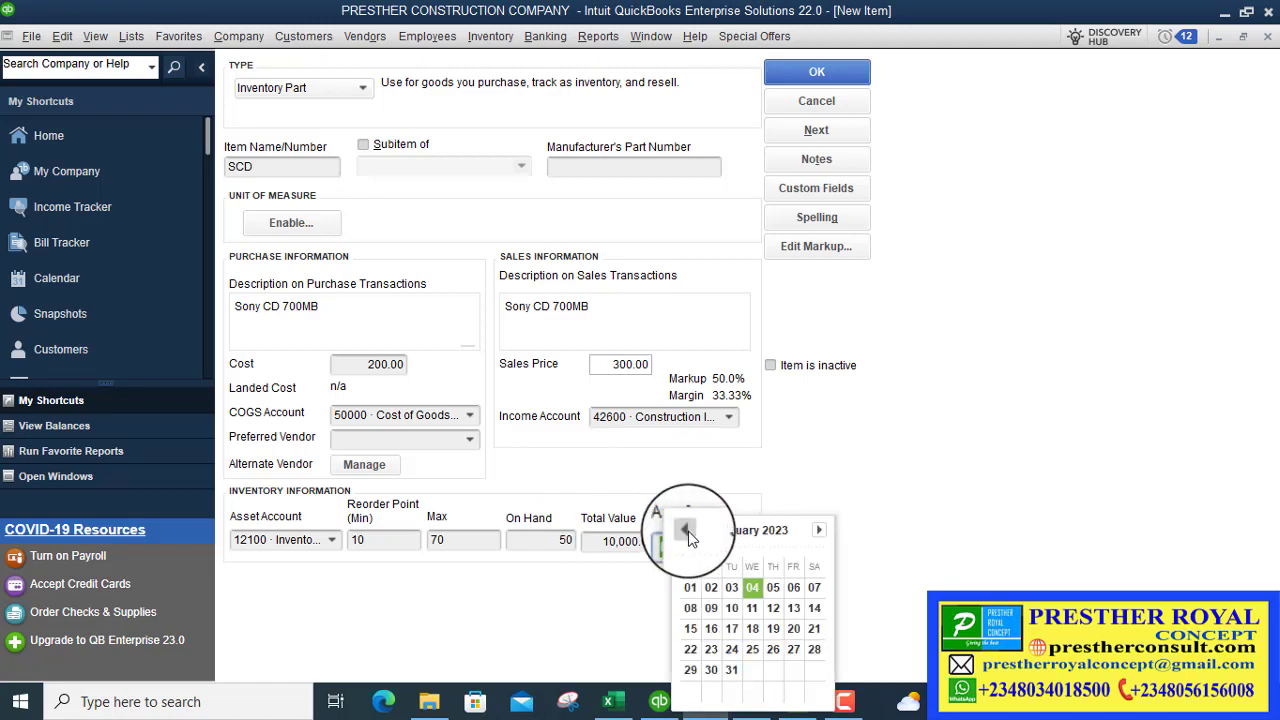
left_click(690, 591)
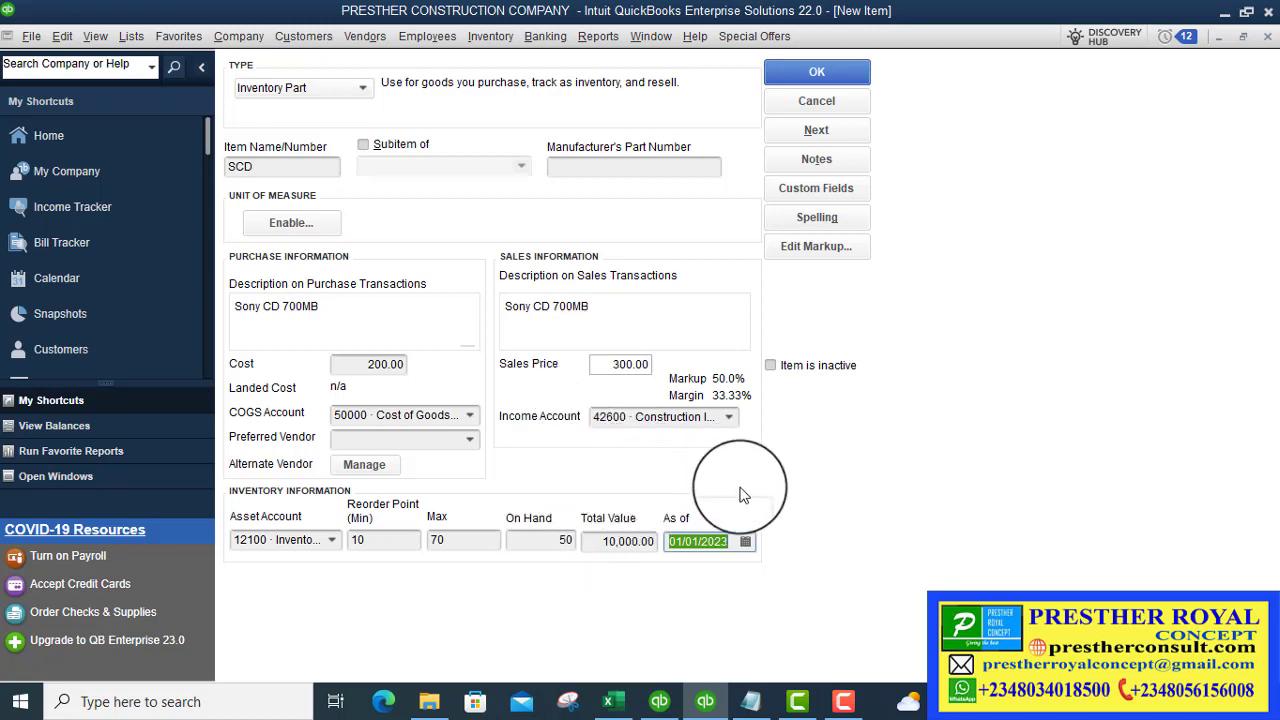
Save the SCD item, accepting its past-dated transaction, and continue with a blank new item form.
left_click(818, 132)
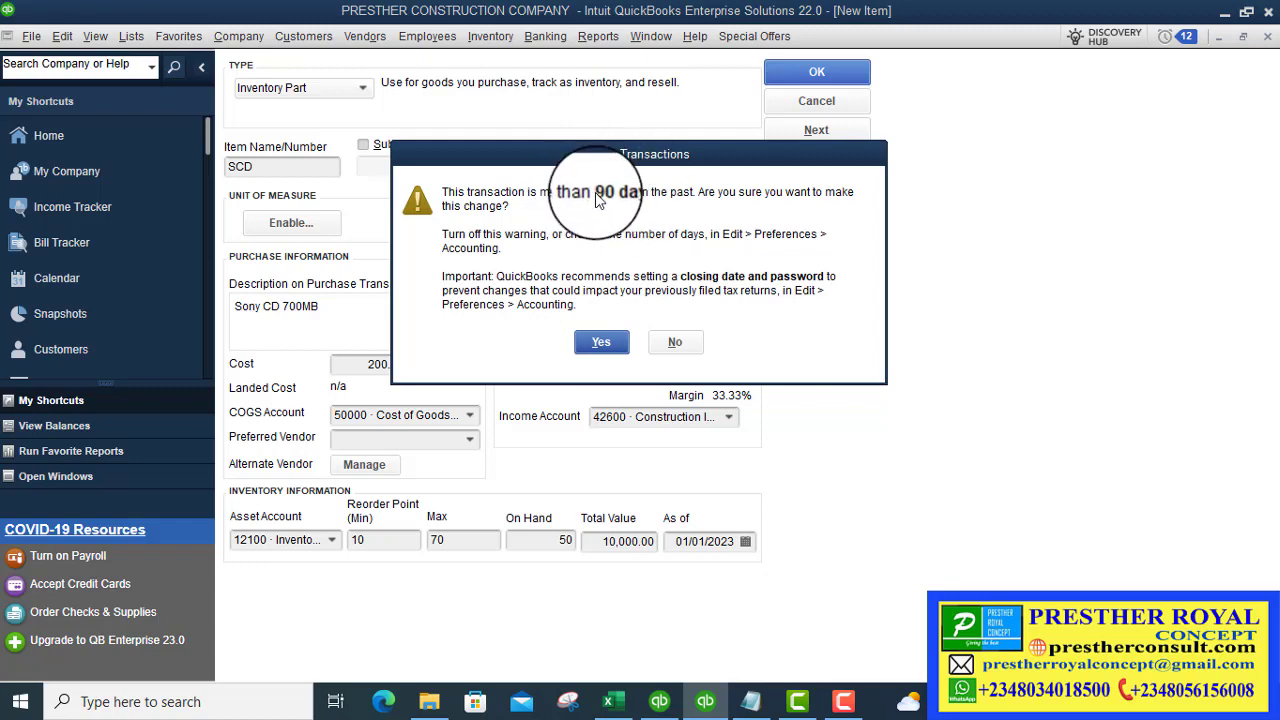
left_click(603, 344)
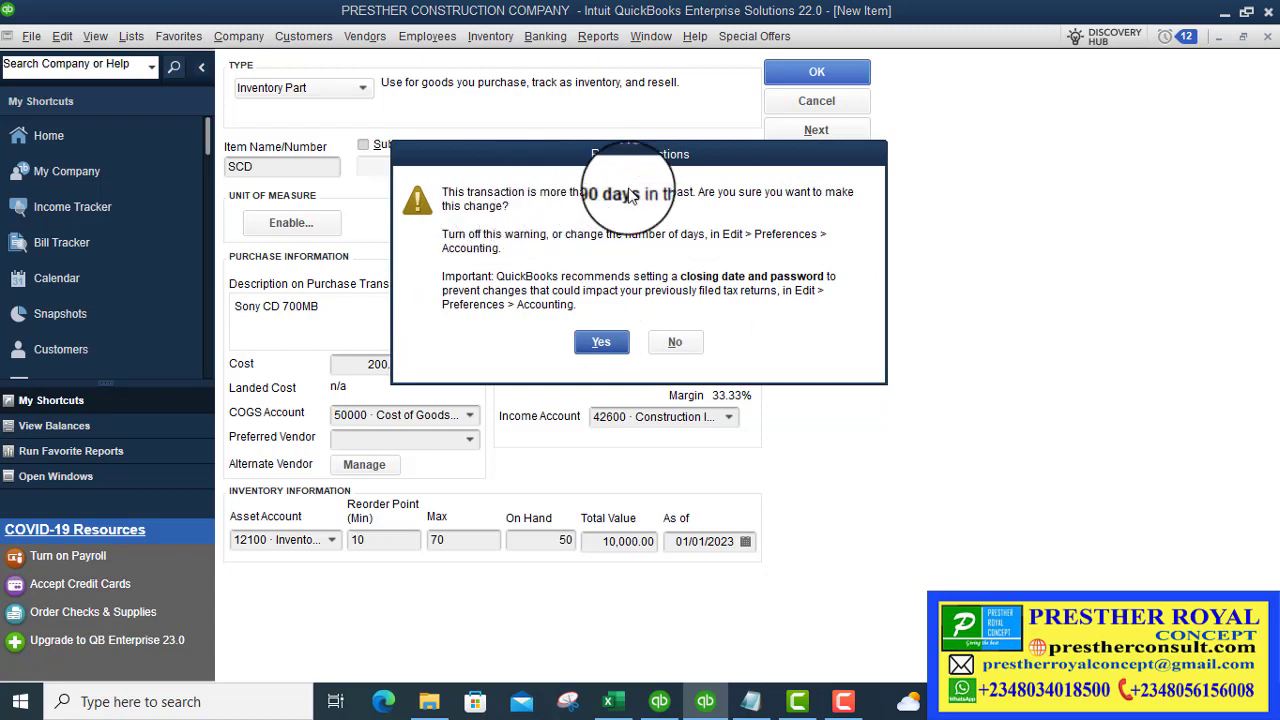
left_click(603, 343)
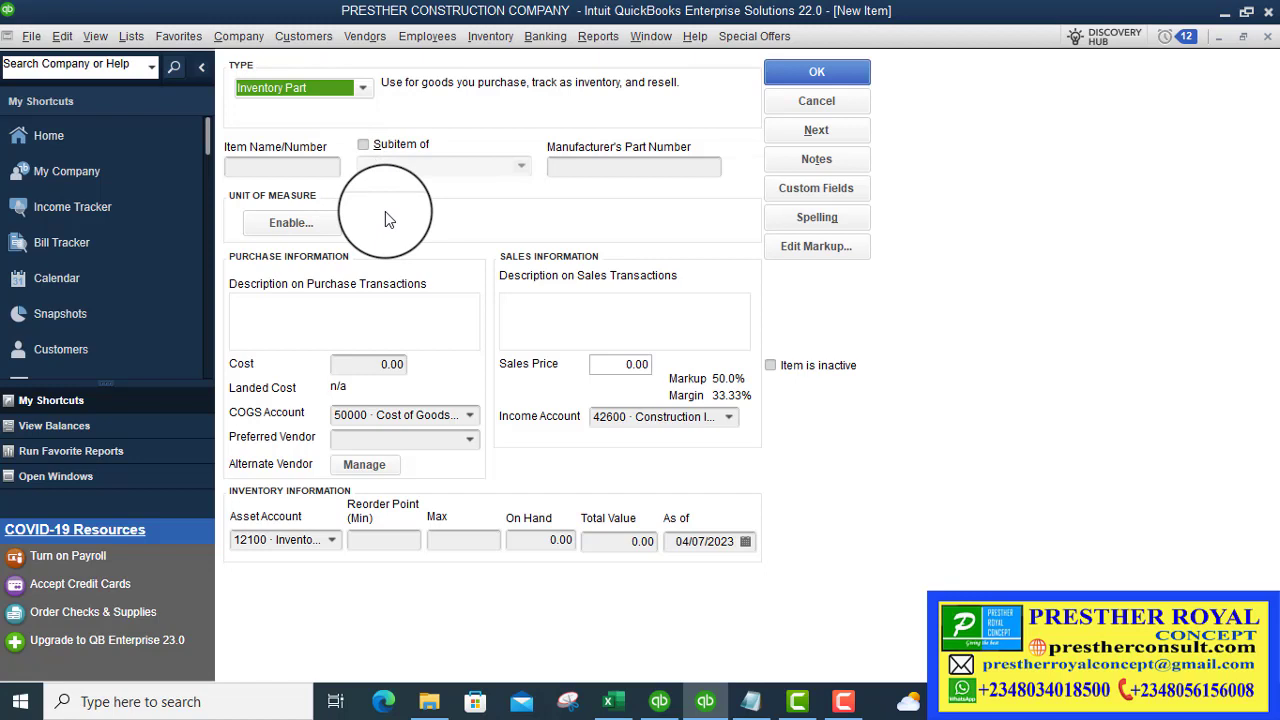
Change the new item's type to Service and enter QuickBooks training as its item name/number.
left_click(363, 88)
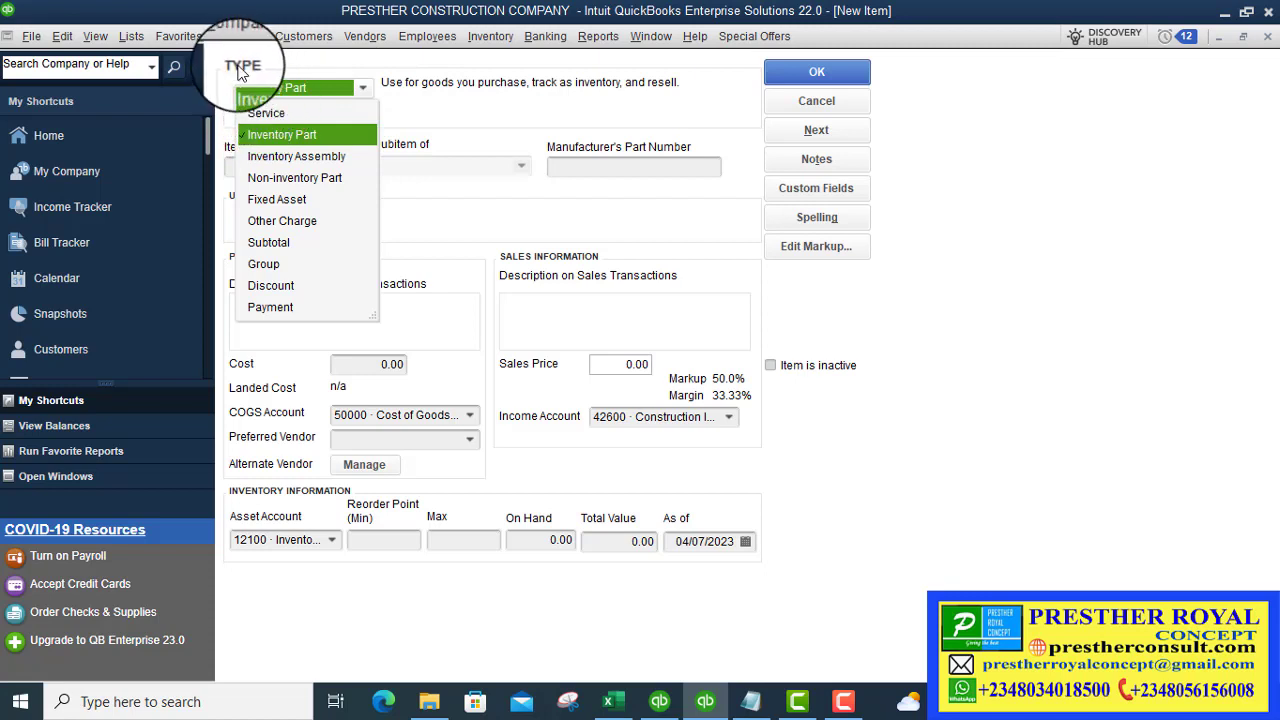
left_click(255, 113)
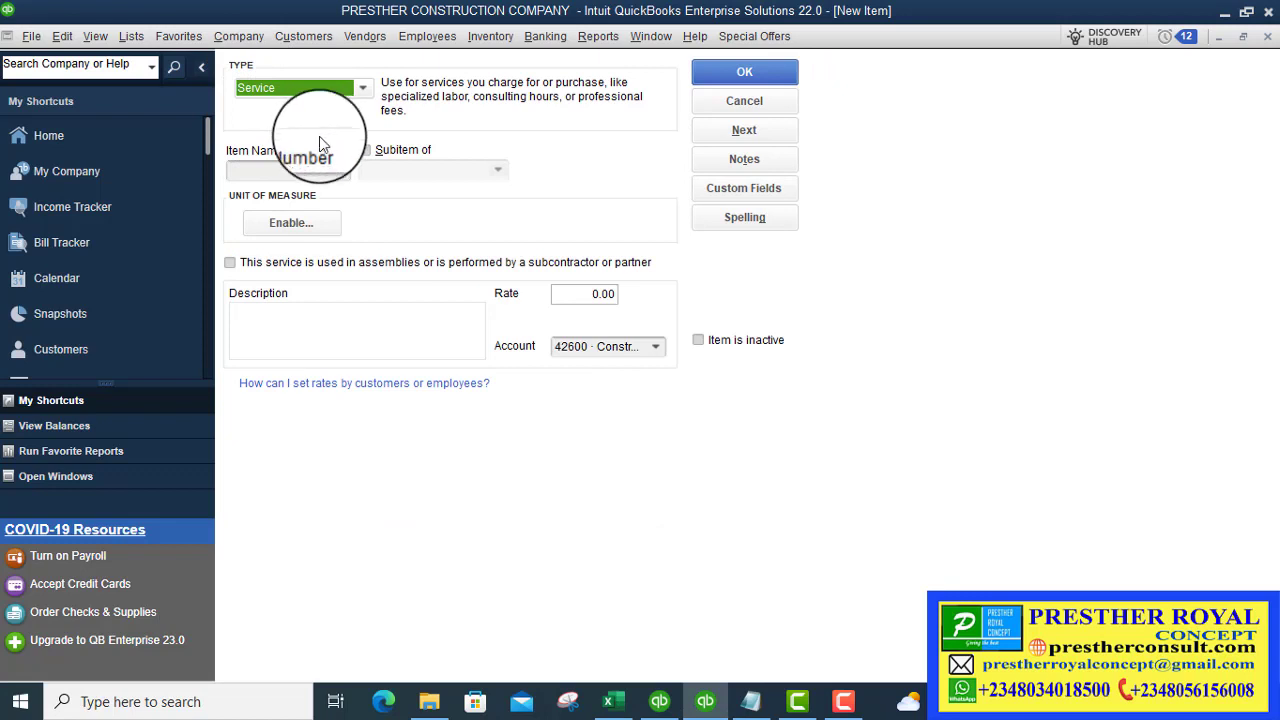
left_click(305, 168)
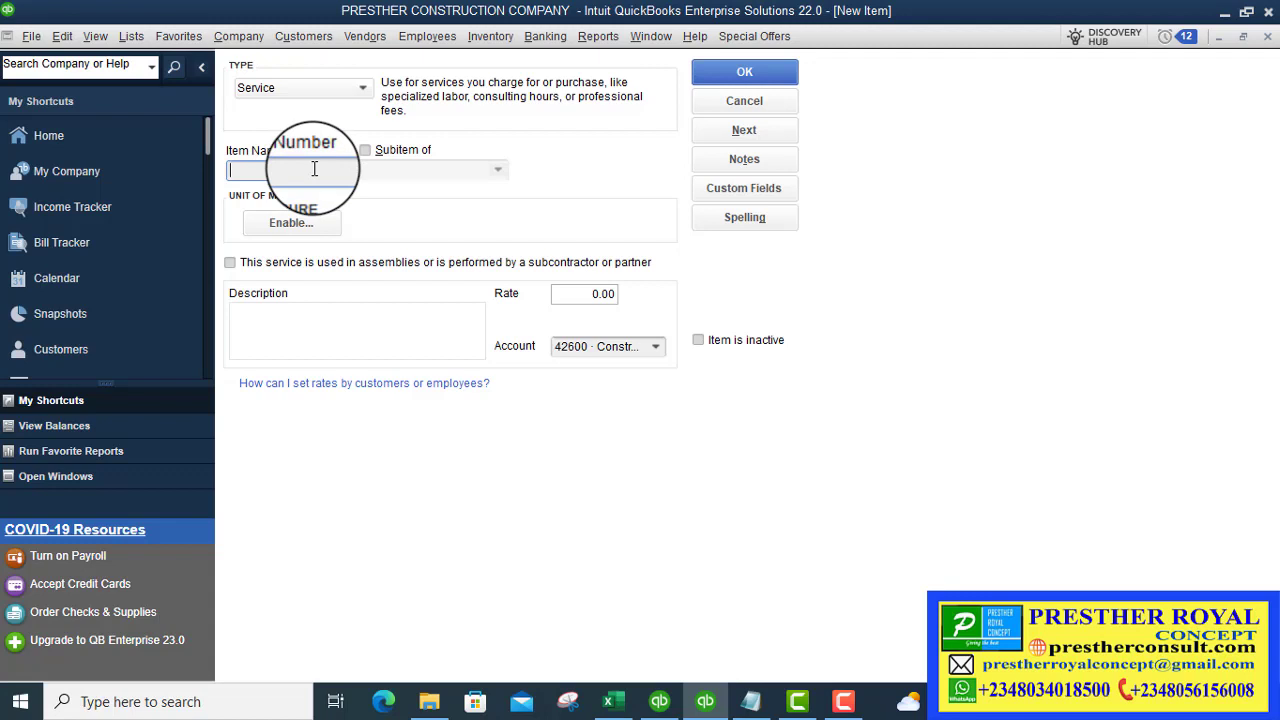
key("Caps_Lock")
type("s t")
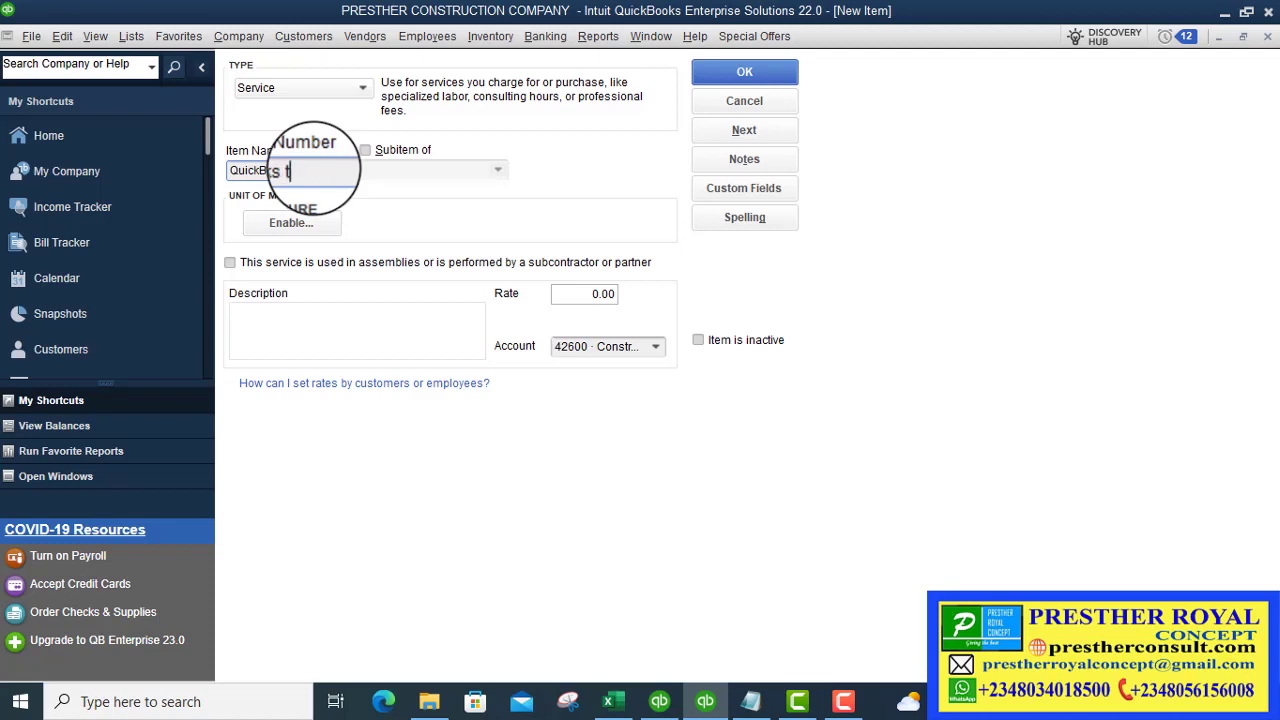
type("raining")
type("n")
Copy the item name QuickBooks training into the service item's description.
left_click(336, 171)
left_click_drag(316, 171, 232, 171)
key("ctrl+c")
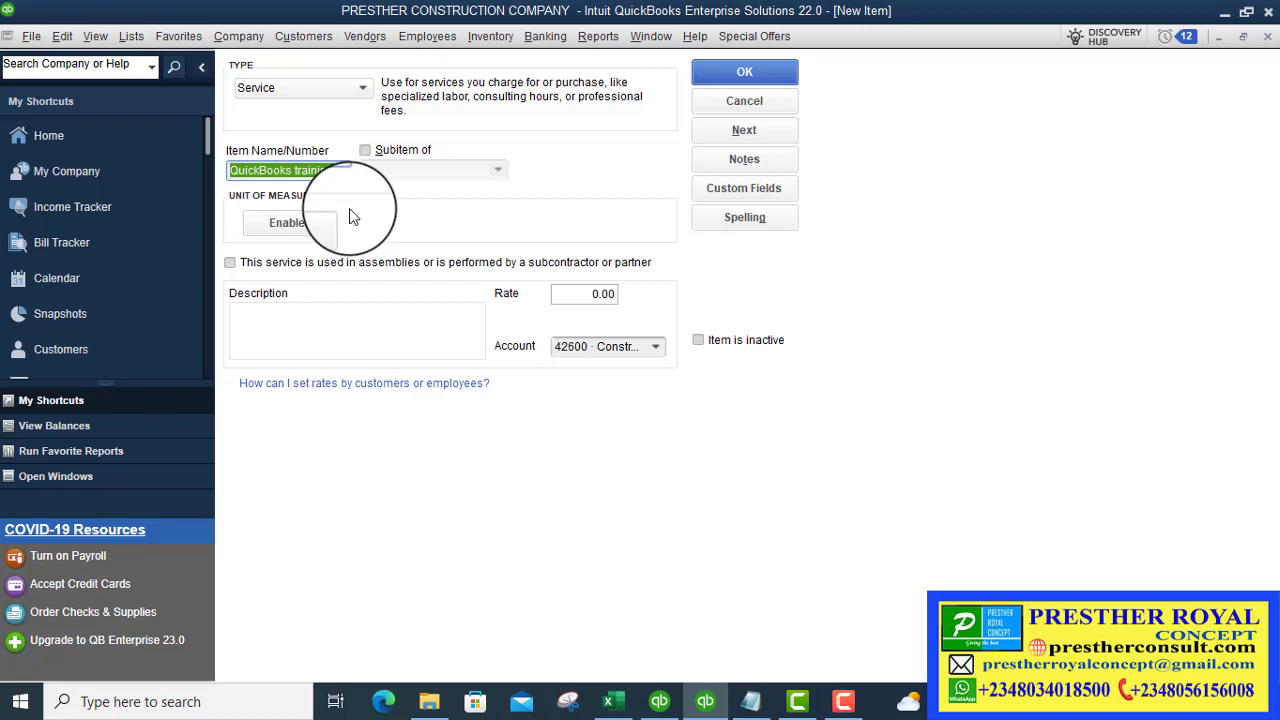
left_click(361, 317)
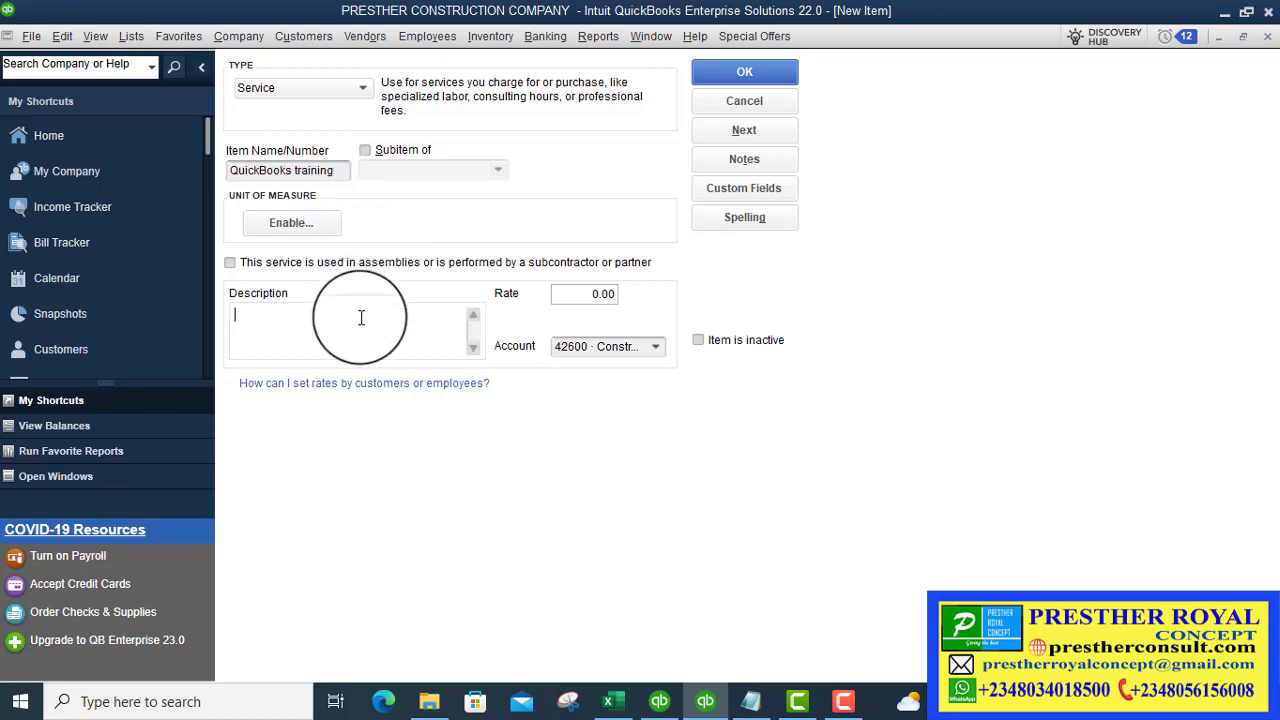
key("ctrl+v")
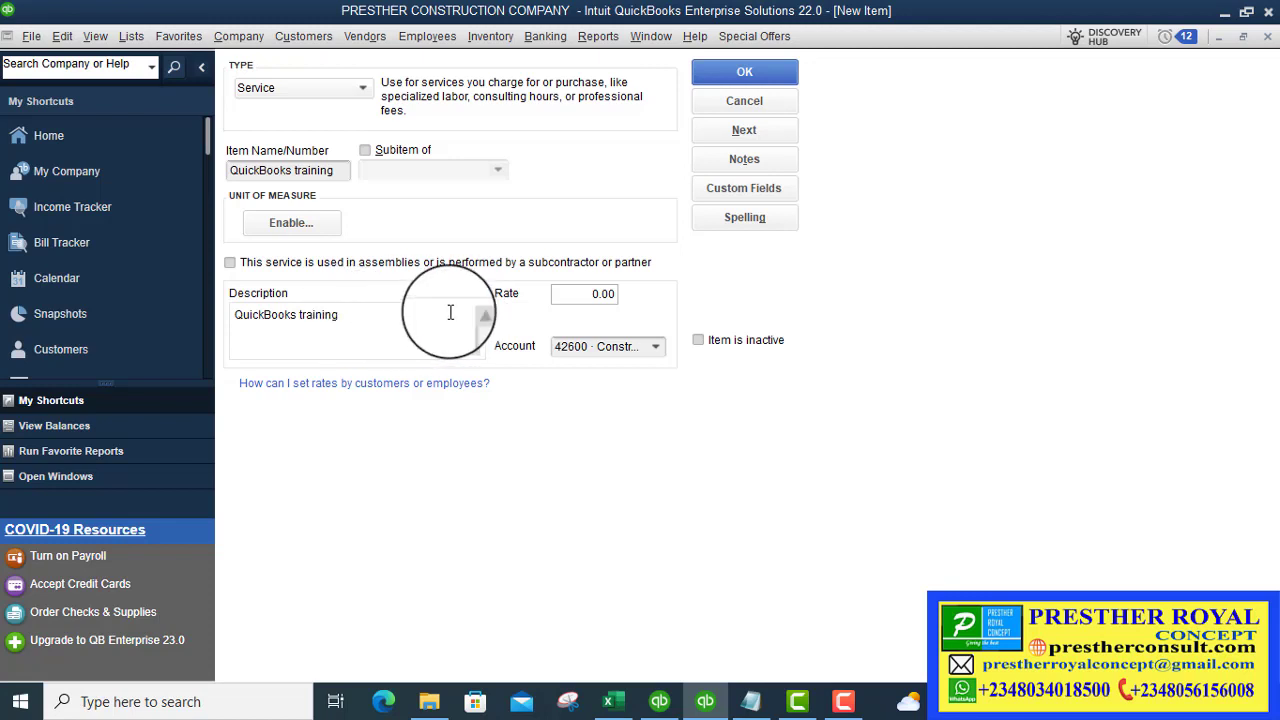
Set the QuickBooks training service's rate to 30,000.
left_click(580, 294)
left_click_drag(580, 294, 627, 295)
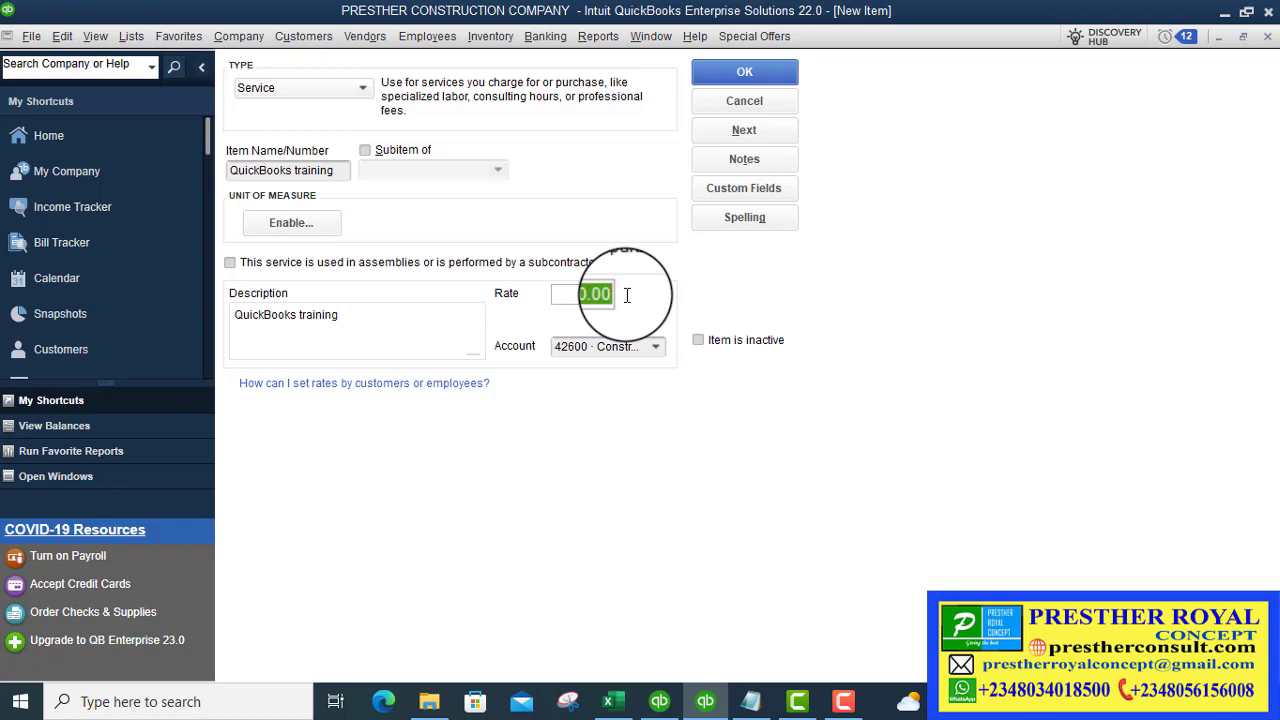
type("30000")
Assign 42600 · Construction Income as the QuickBooks training service's account.
left_click(656, 347)
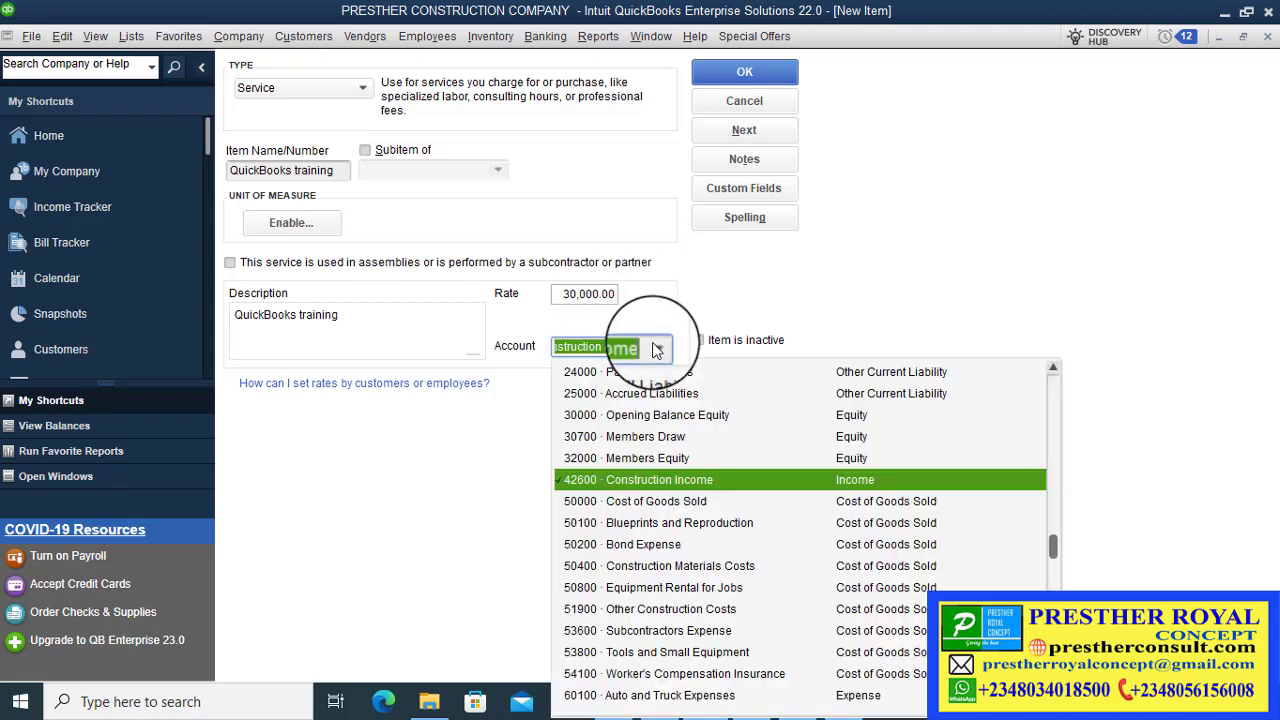
left_click(655, 348)
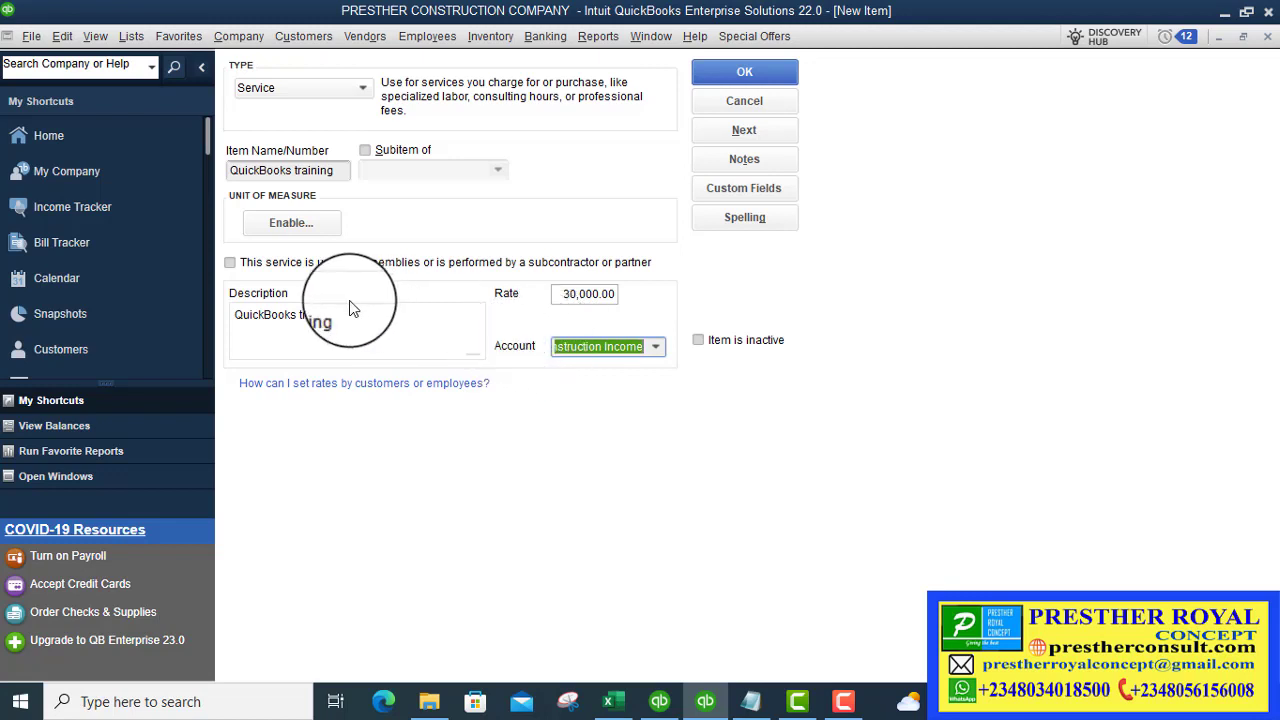
left_click(656, 347)
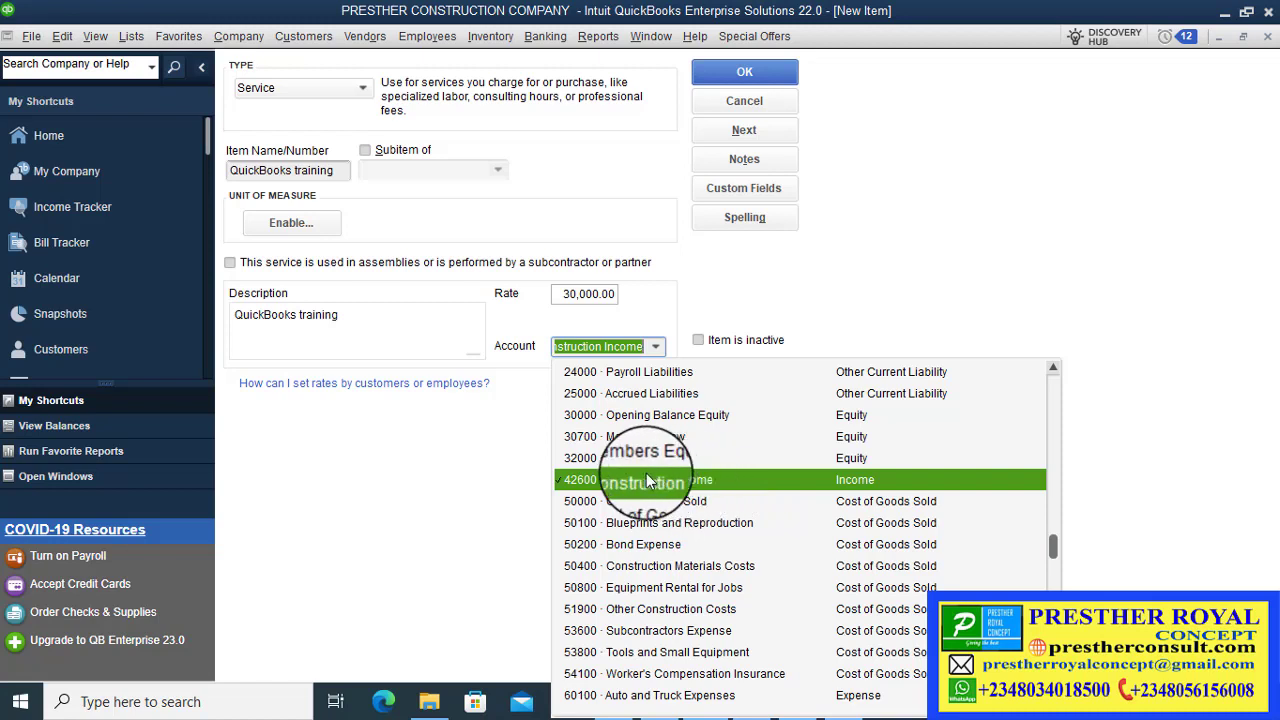
left_click(616, 487)
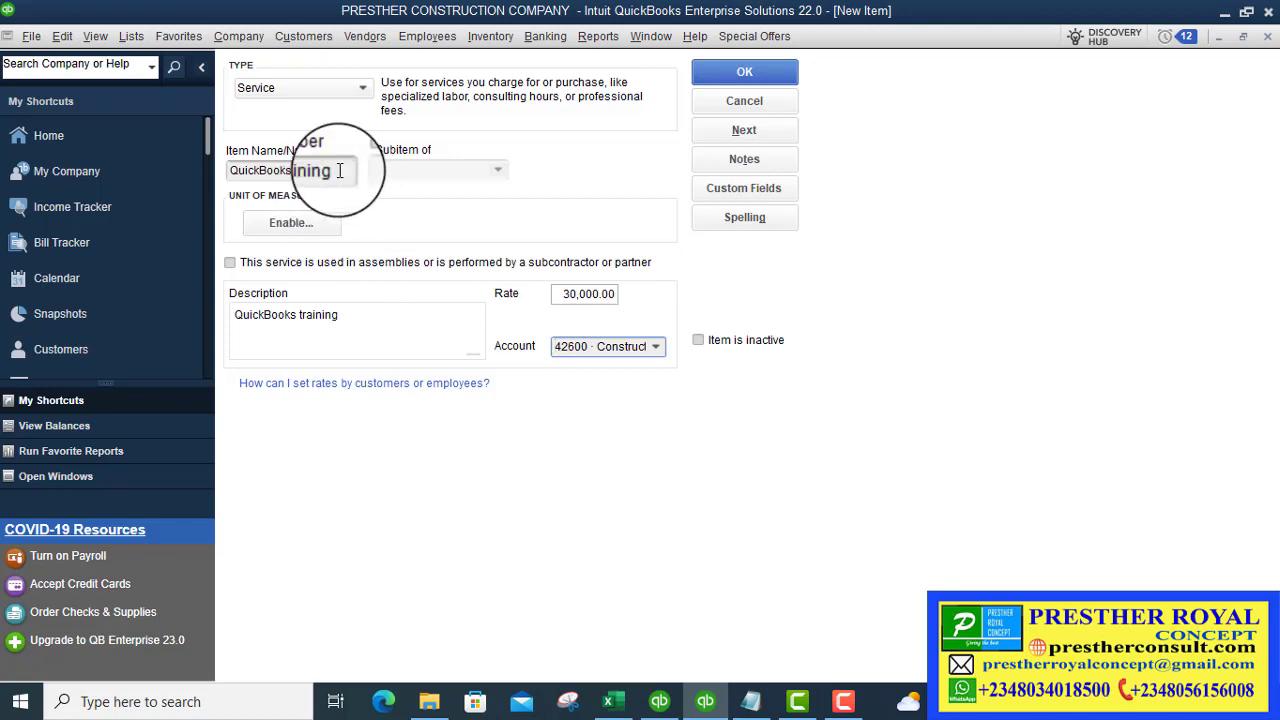
Insert Advd before the word training in the service's item name/number.
left_click(295, 171)
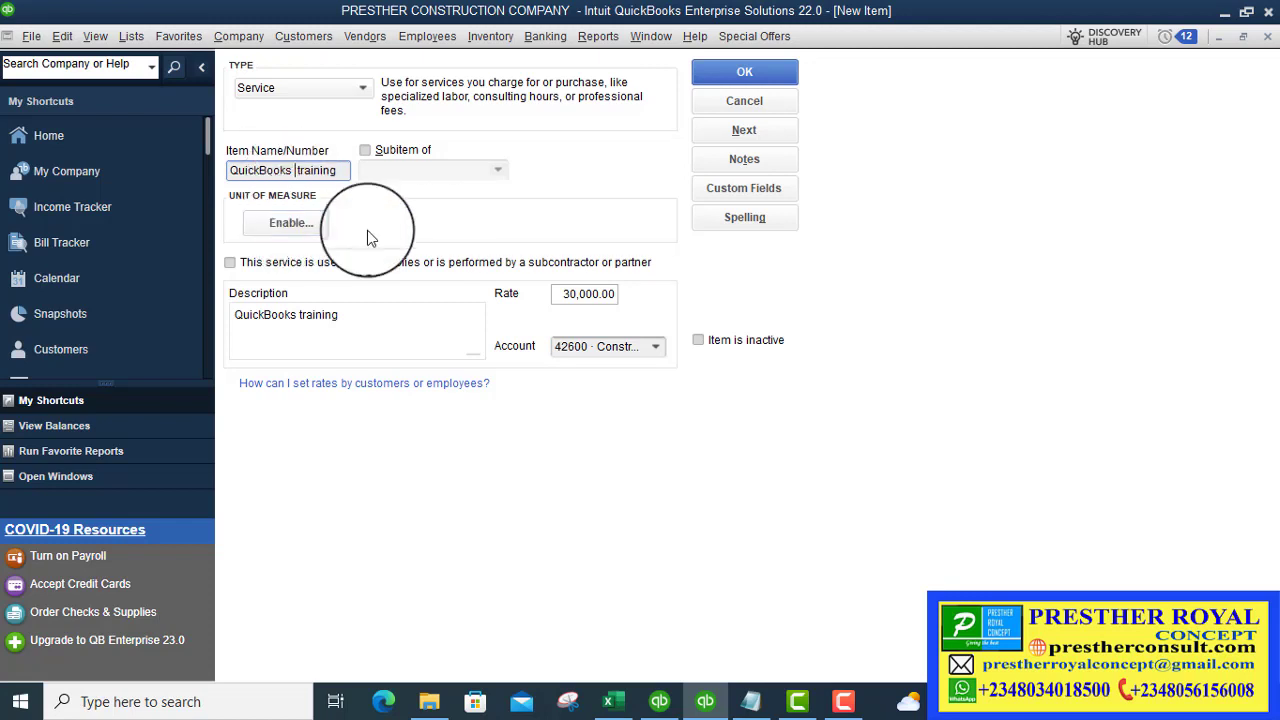
type("AD")
key("BackSpace")
key("BackSpace")
key("BackSpace")
key("BackSpace")
type("Advd")
Change the service's description to QuickBooks Advanced training and save the item.
left_click(296, 316)
type("A")
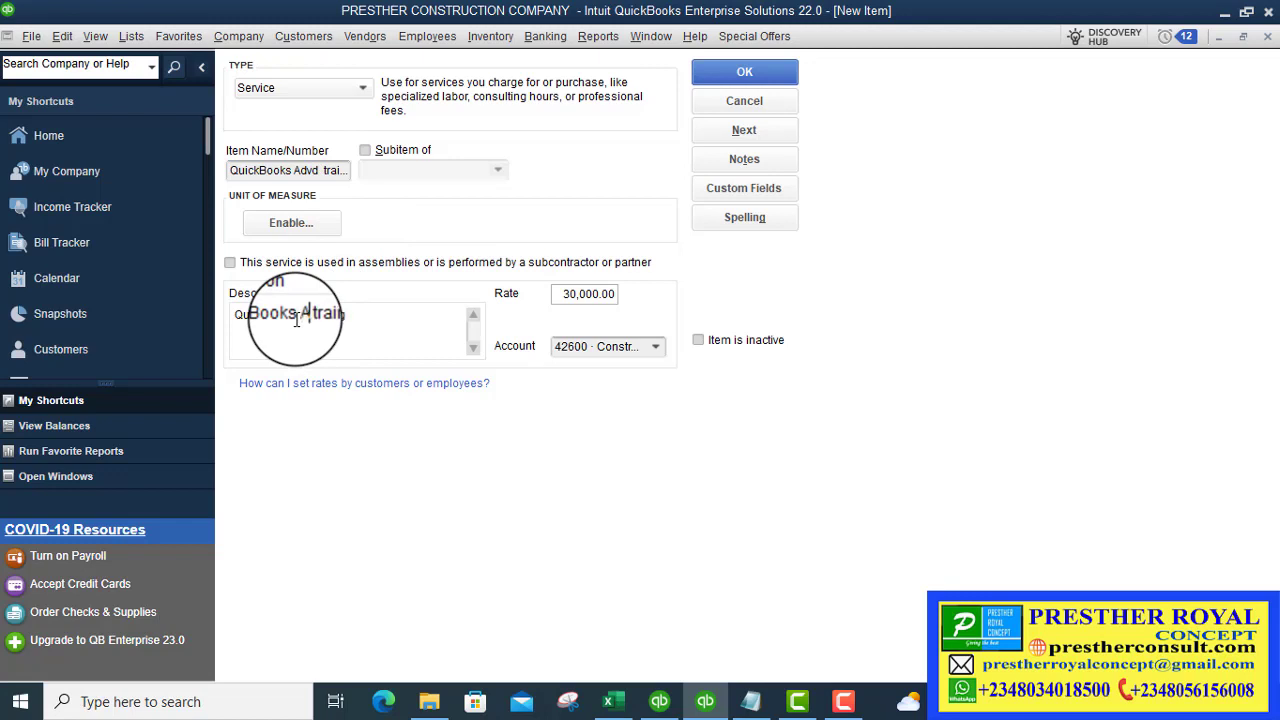
type("dvanced")
key("Tab")
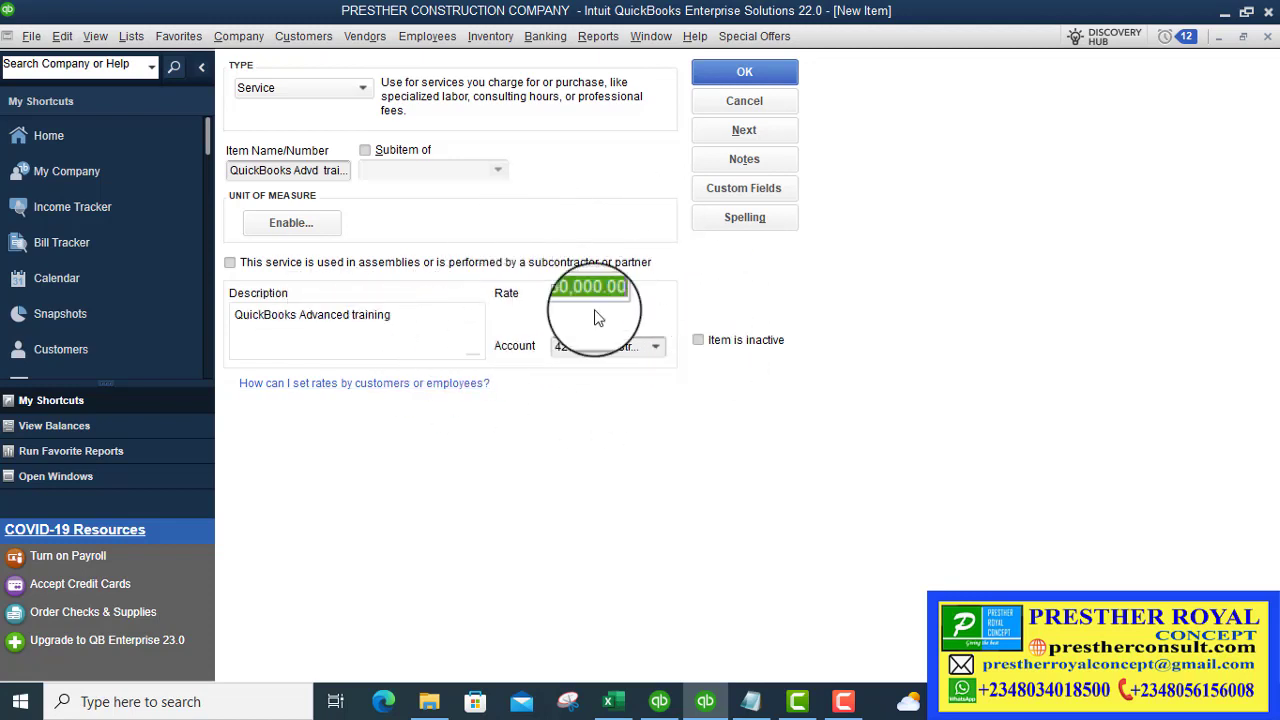
left_click(751, 71)
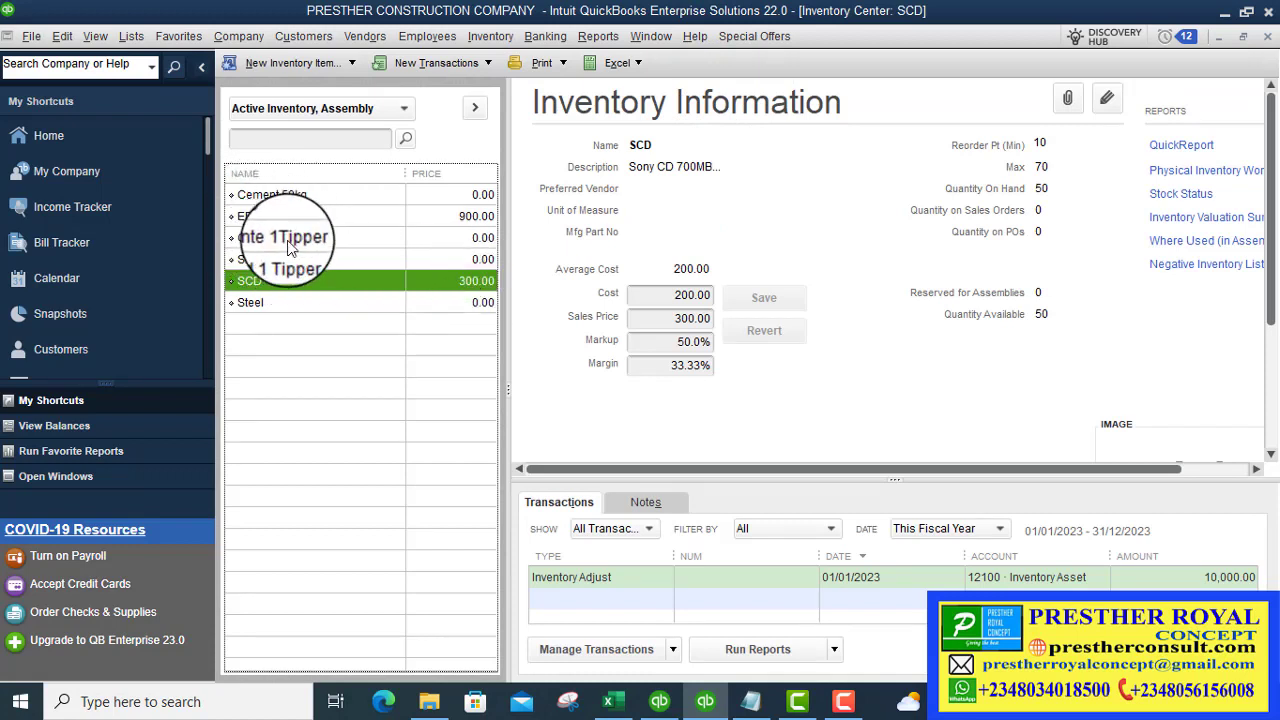
Review the EDVD and SCD inventory records, then check the Item List for the new service and inventory parts and close the list.
left_click(307, 216)
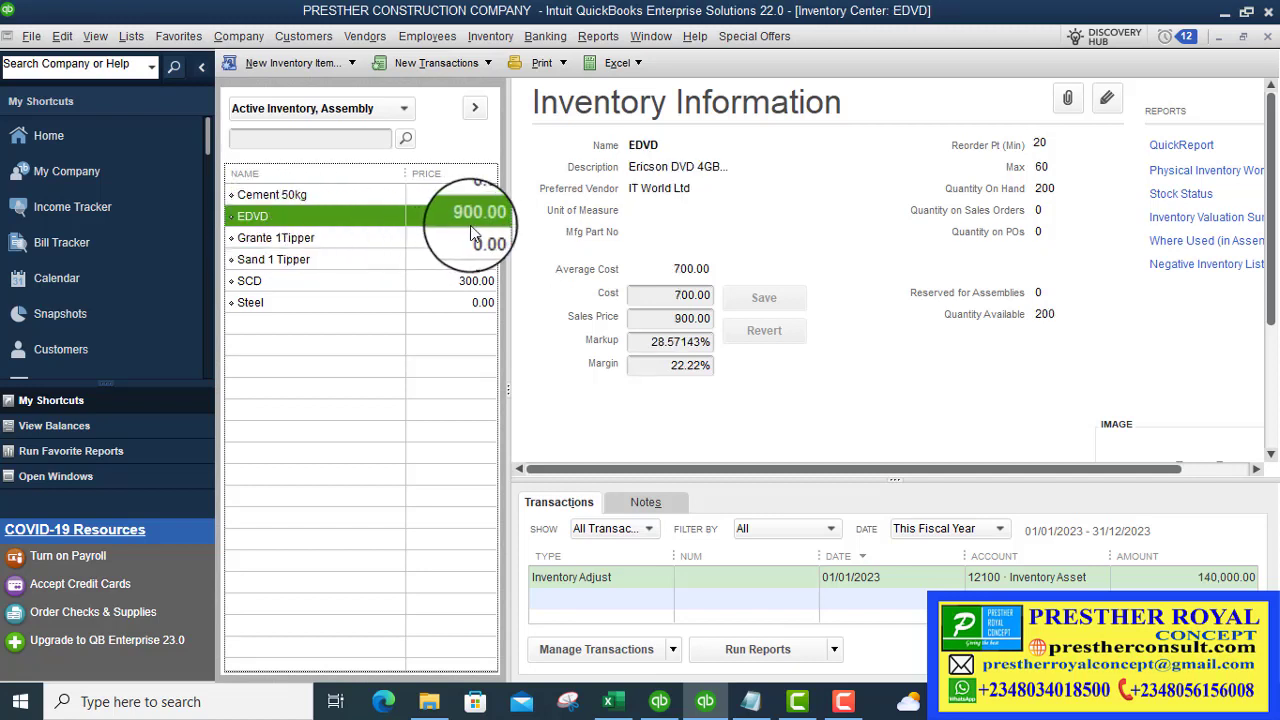
left_click(258, 284)
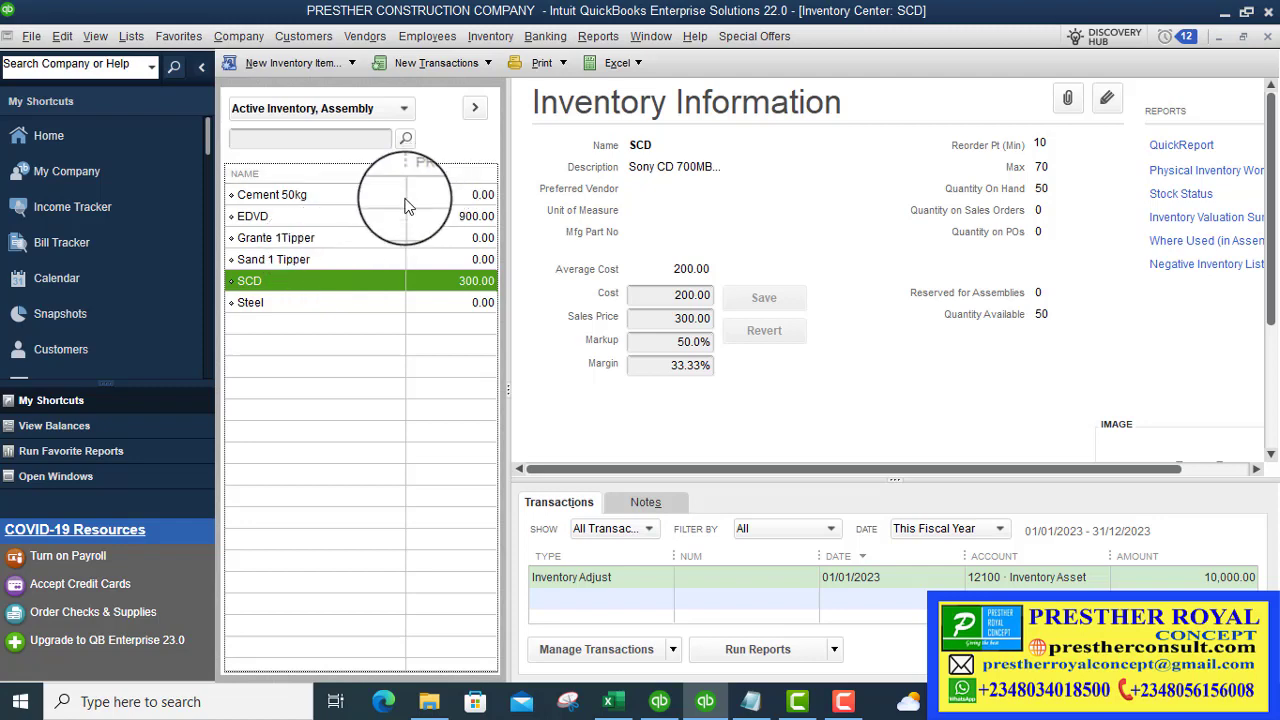
left_click(138, 40)
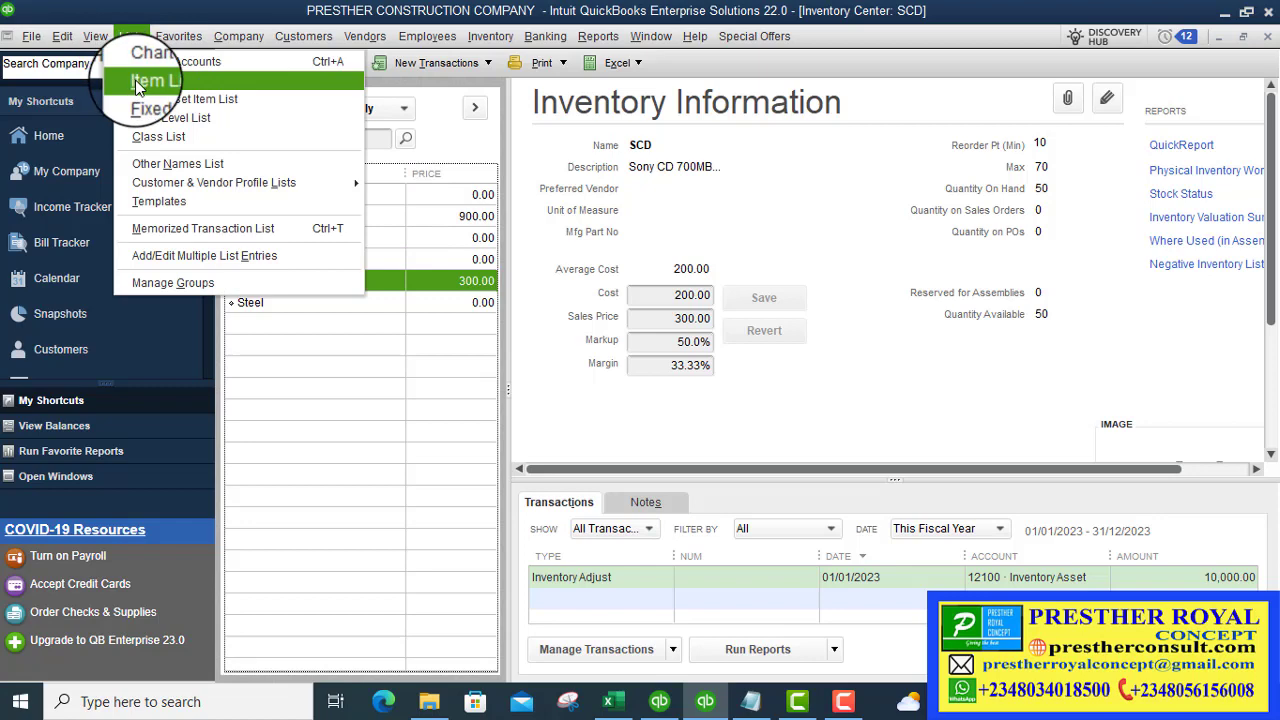
left_click(137, 80)
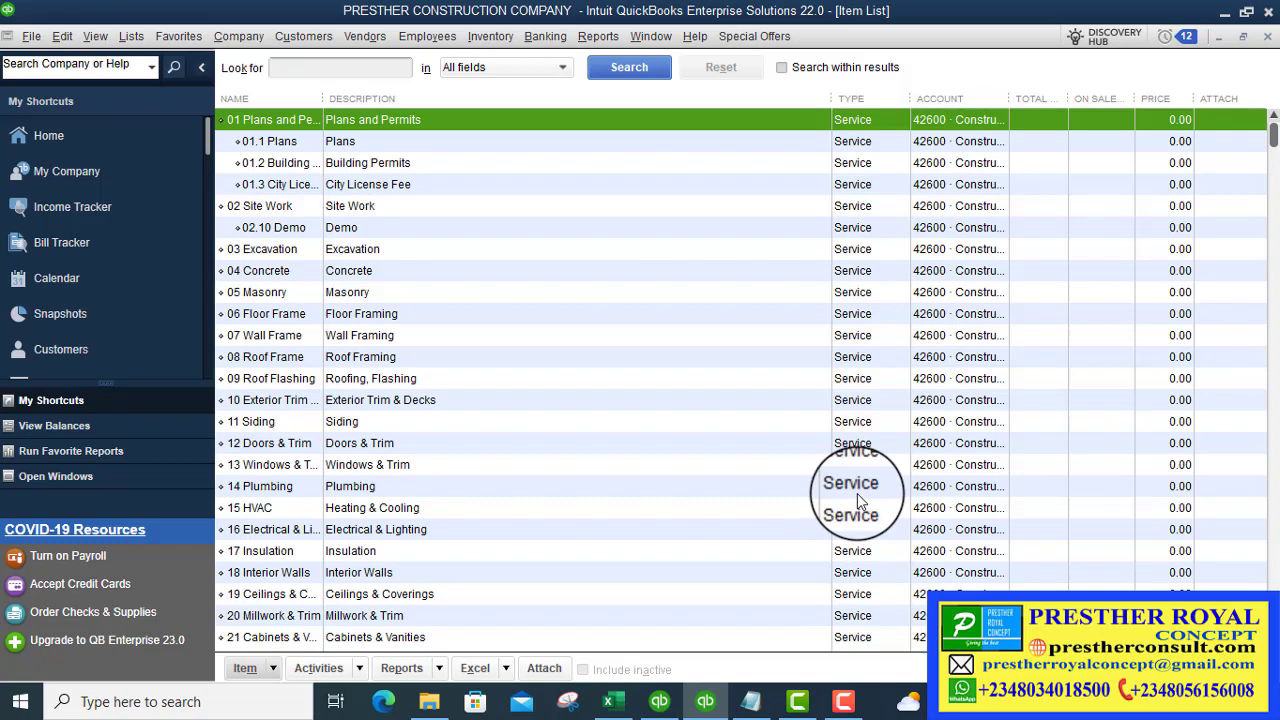
scroll(857, 493, "down", 6)
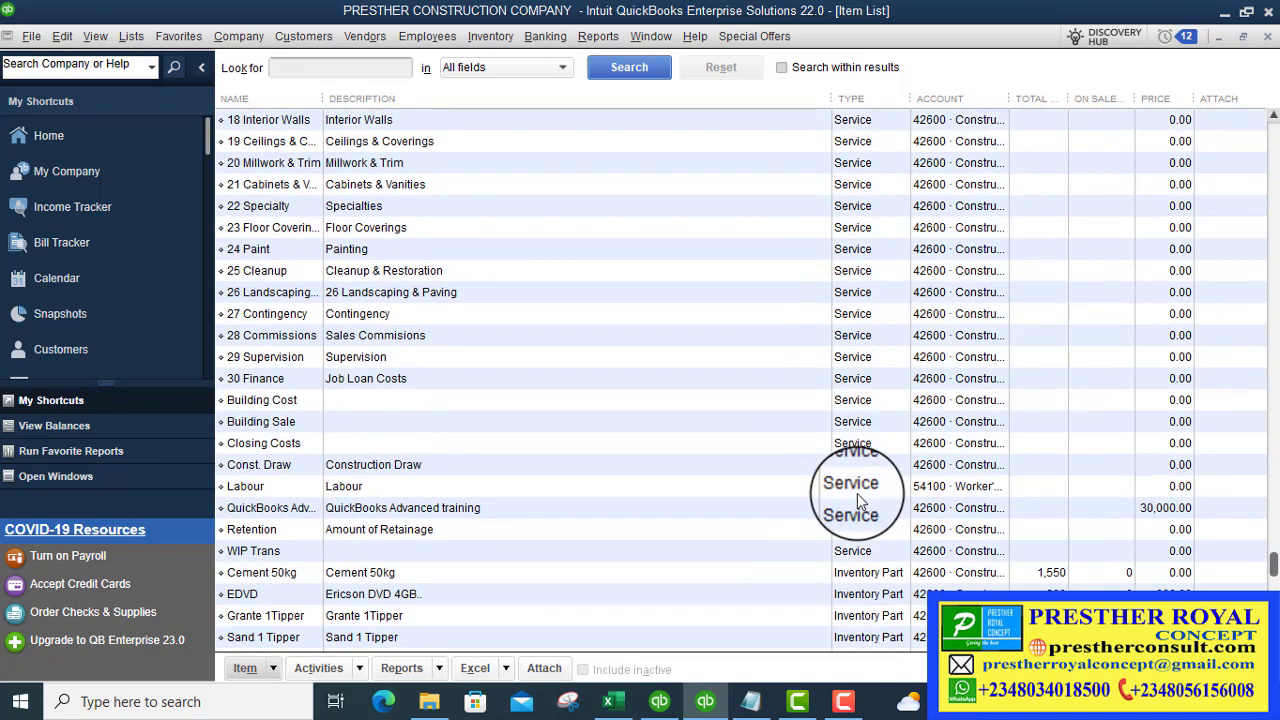
scroll(857, 493, "down", 1)
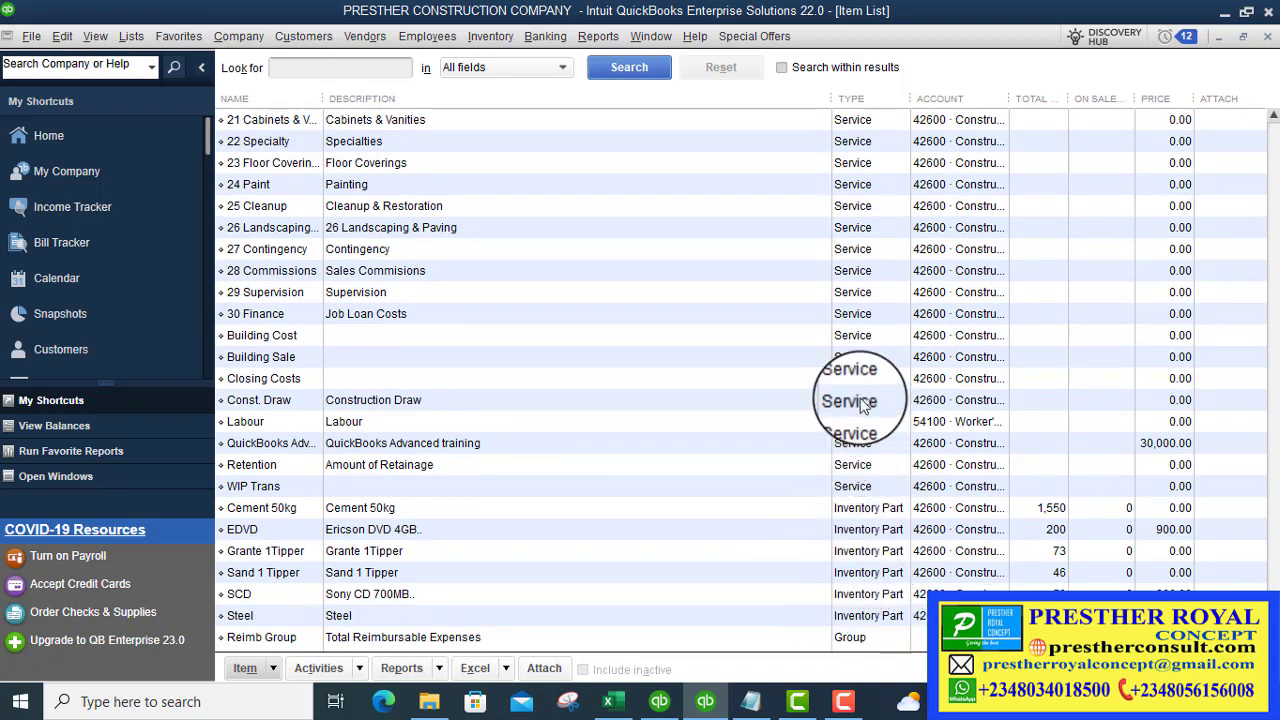
left_click(854, 125)
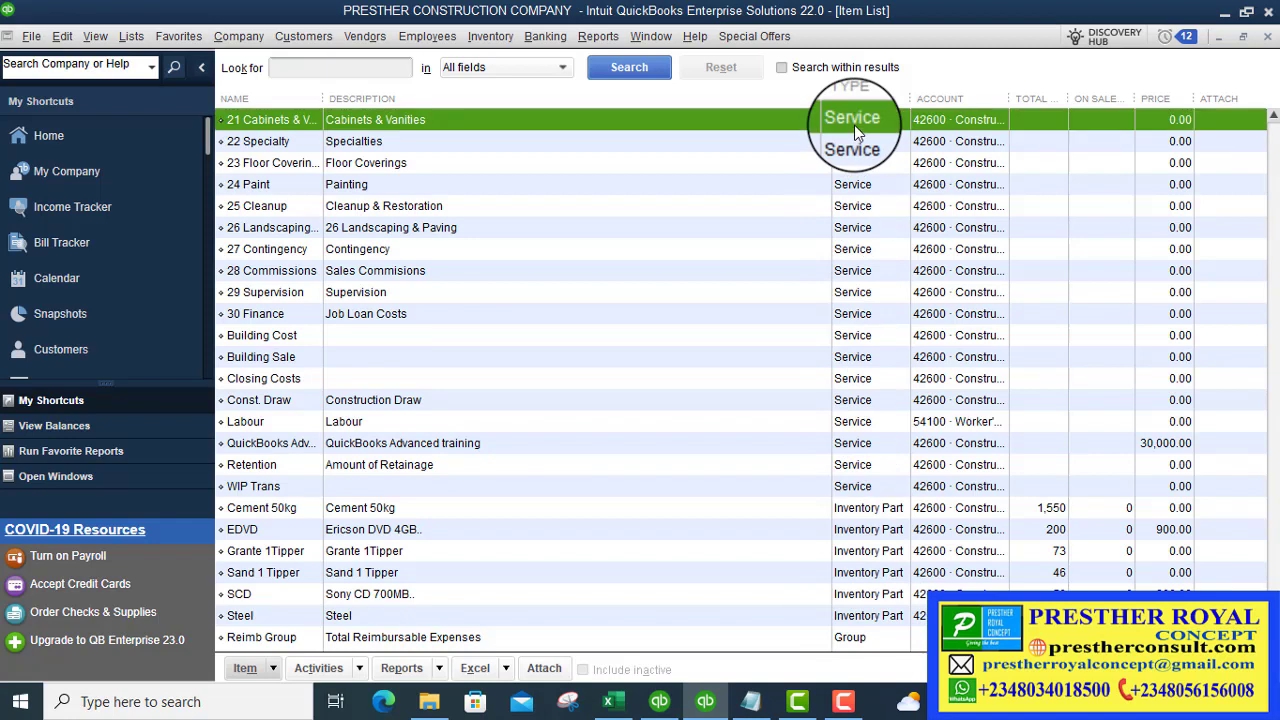
left_click(1268, 40)
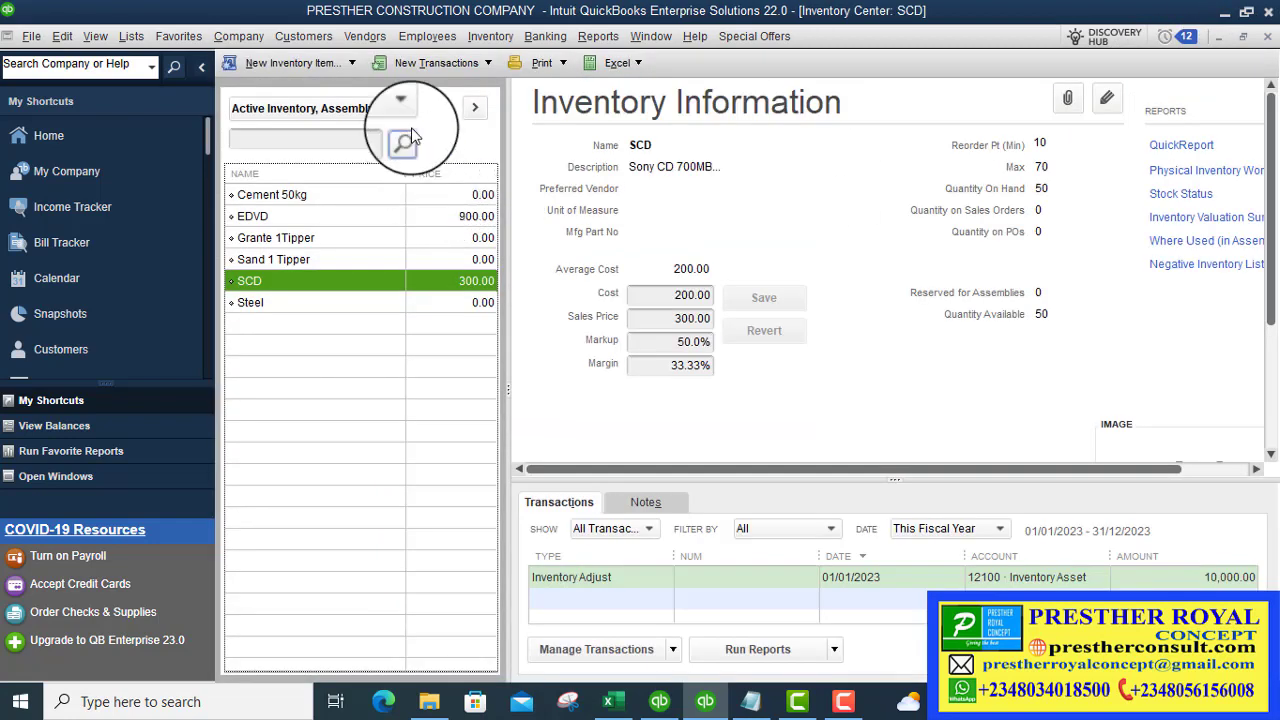
left_click(316, 40)
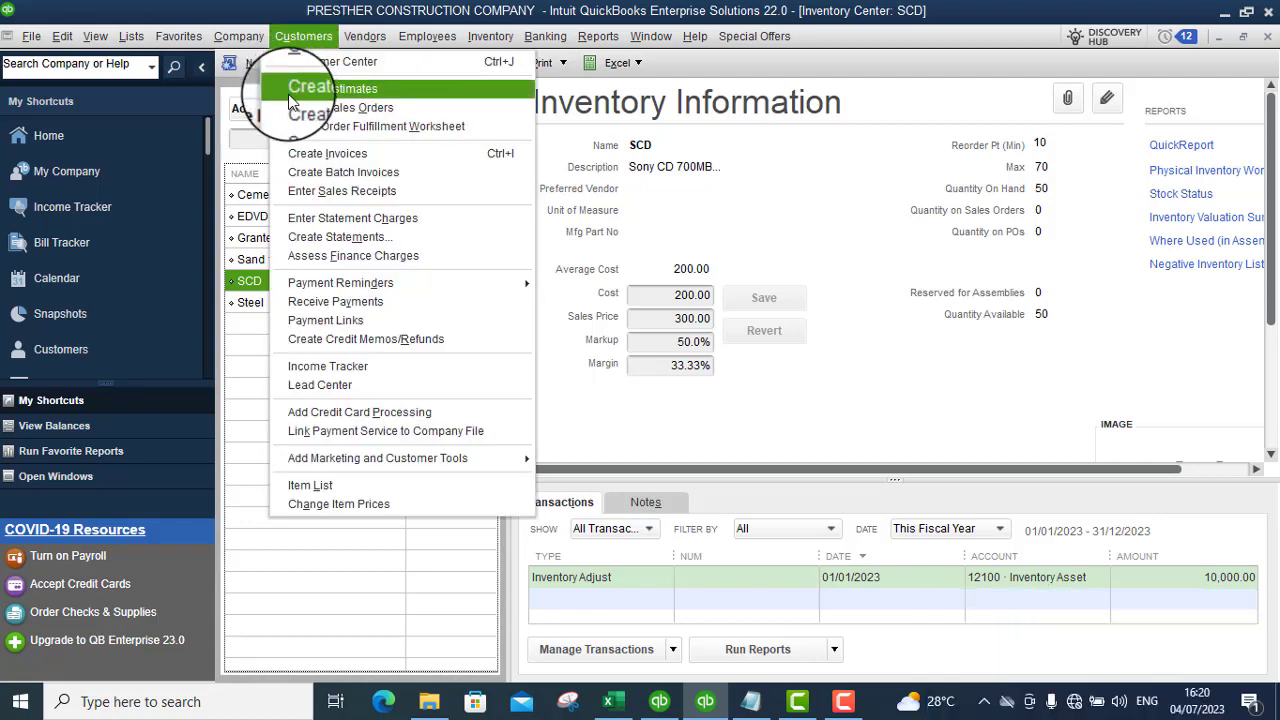
left_click(302, 39)
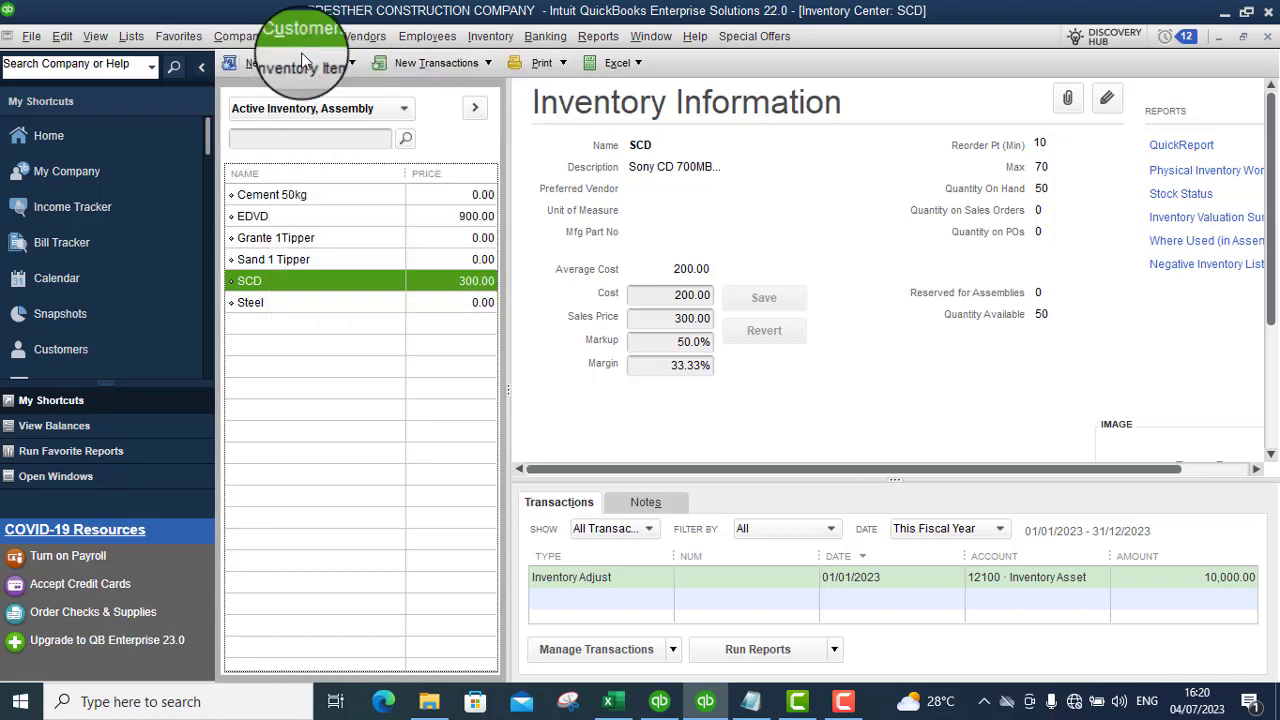